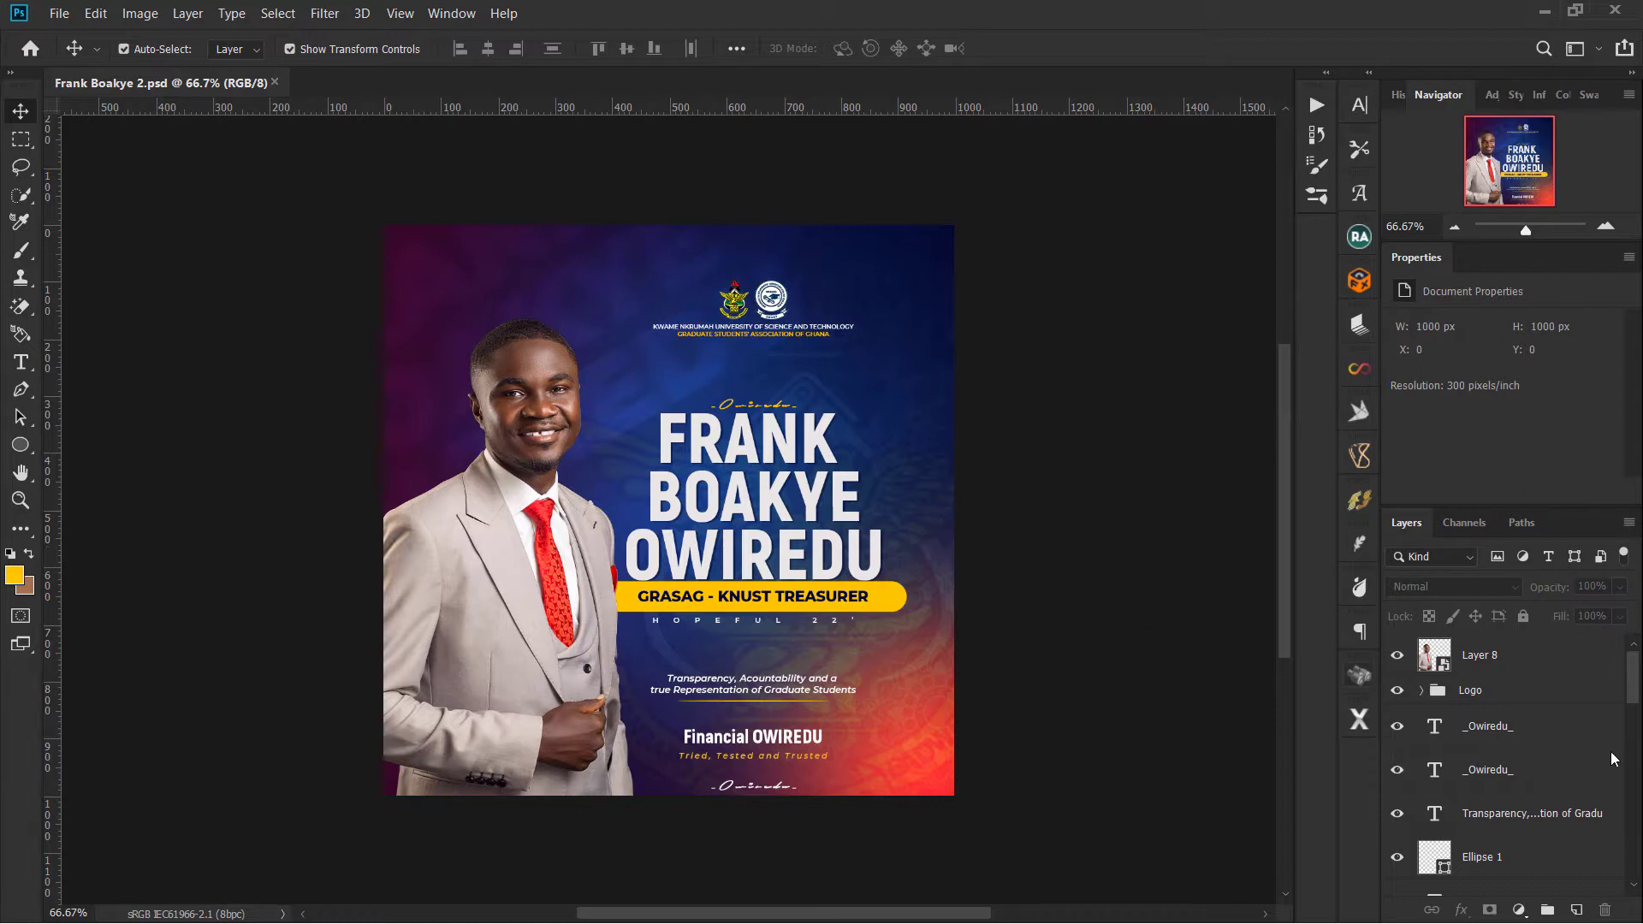
Step: Alt-click the Background eye so only the plain white Background layer stays visible
scroll(1537, 732, "down", 10)
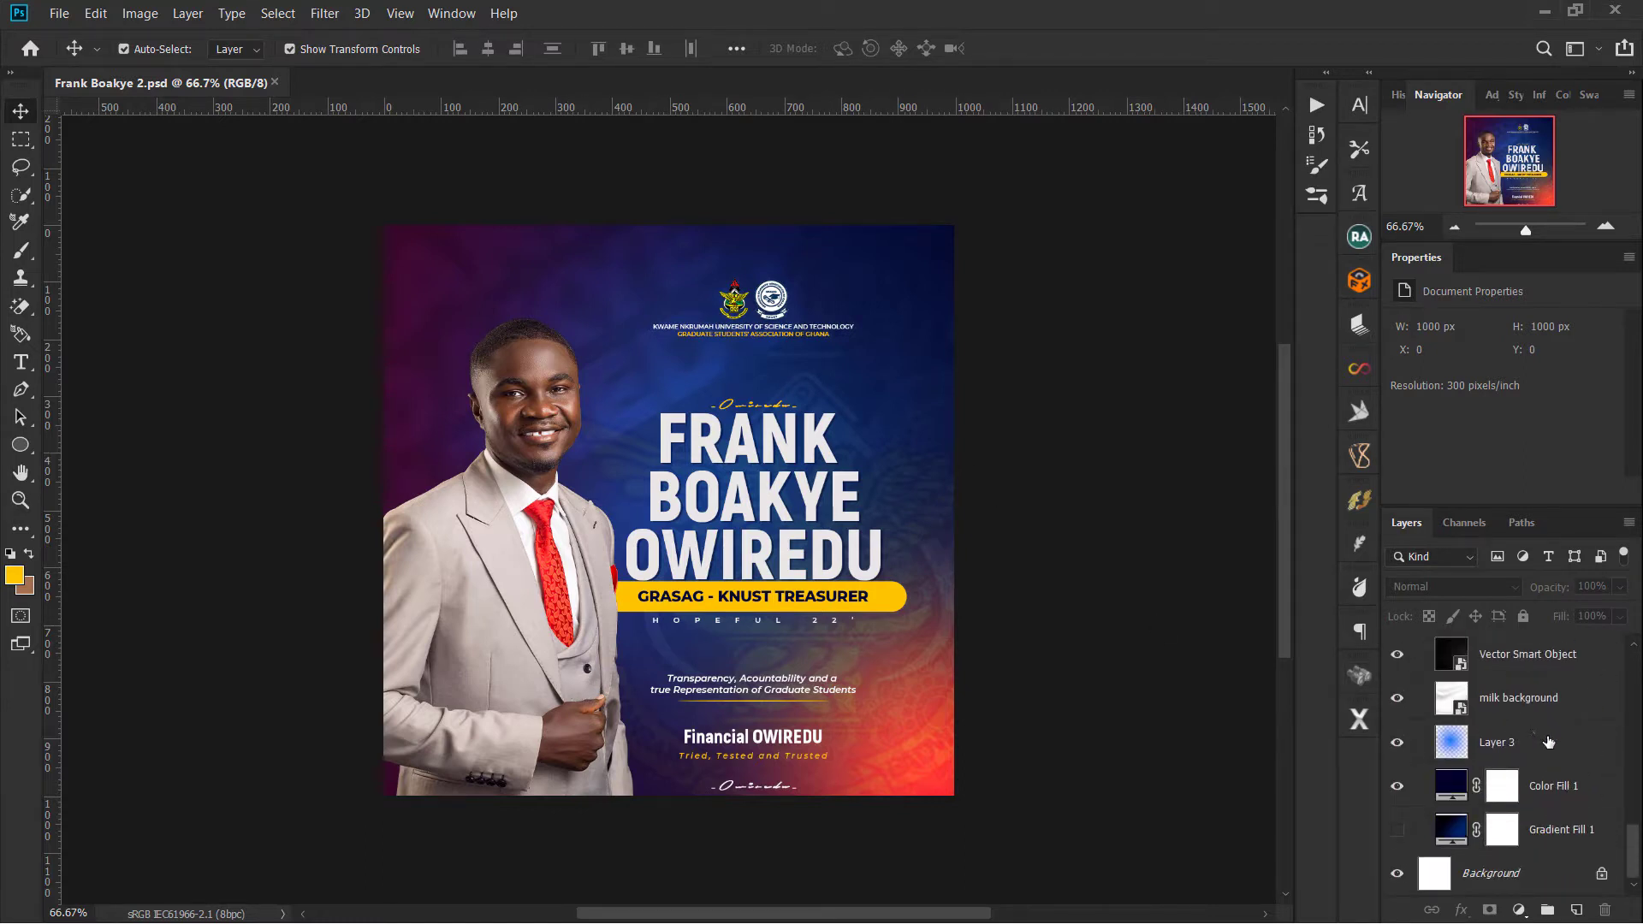
left_click(1397, 874, "alt")
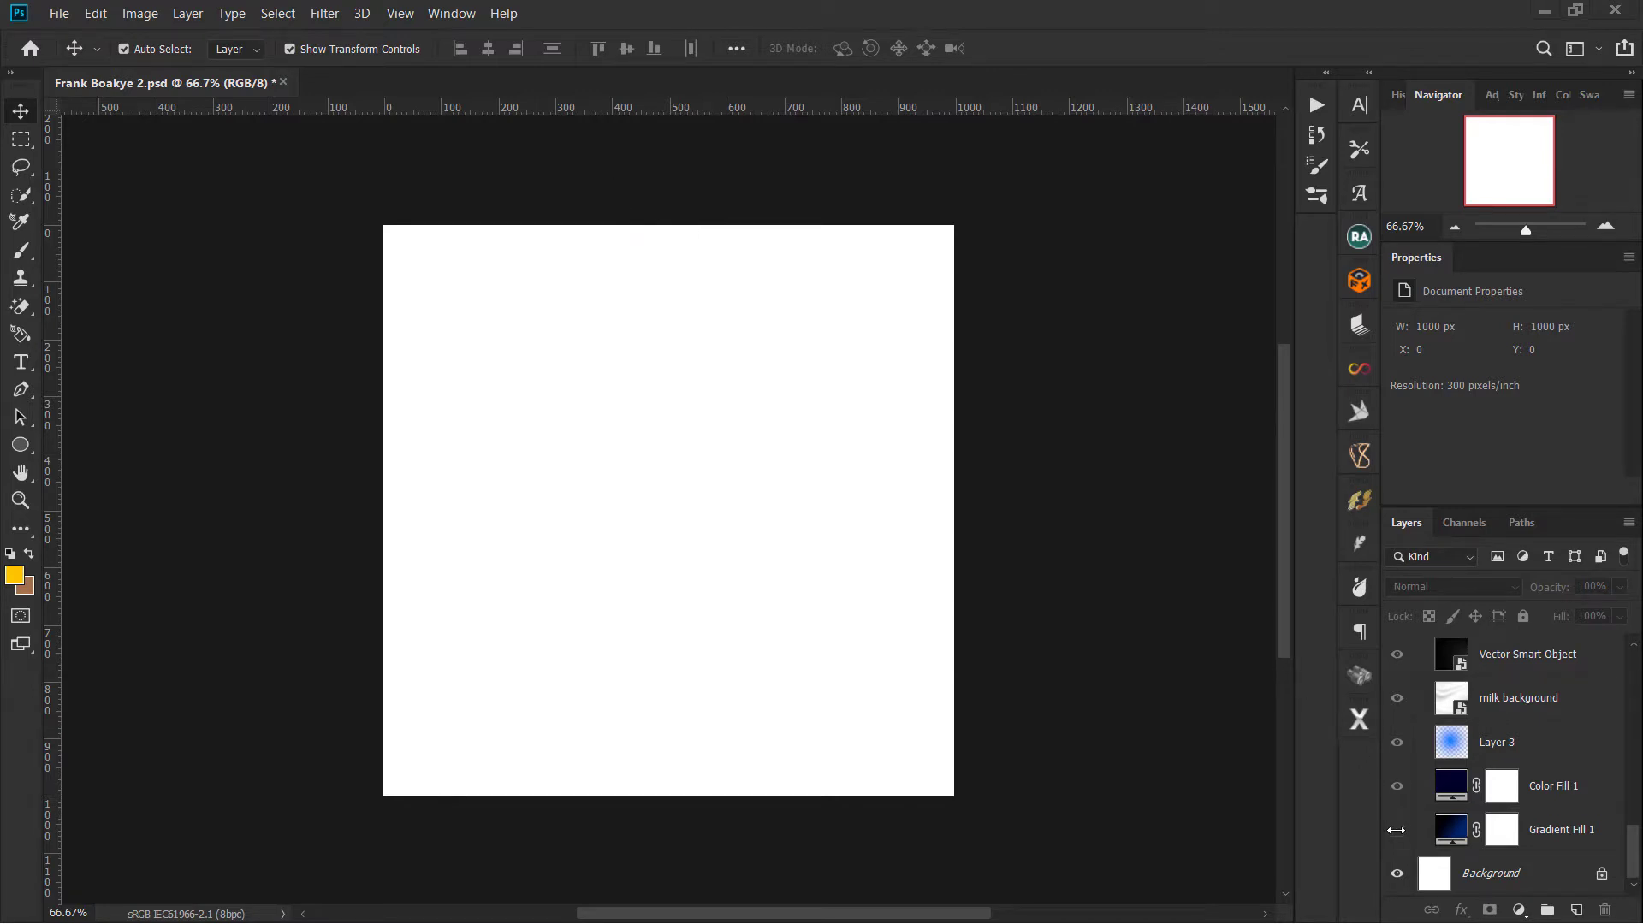
Step: Leave only Gradient Fill 1 and Background visible, then open Gradient Fill 1's settings
left_click_drag(1396, 830, 1396, 654)
left_click_drag(1398, 787, 1397, 689)
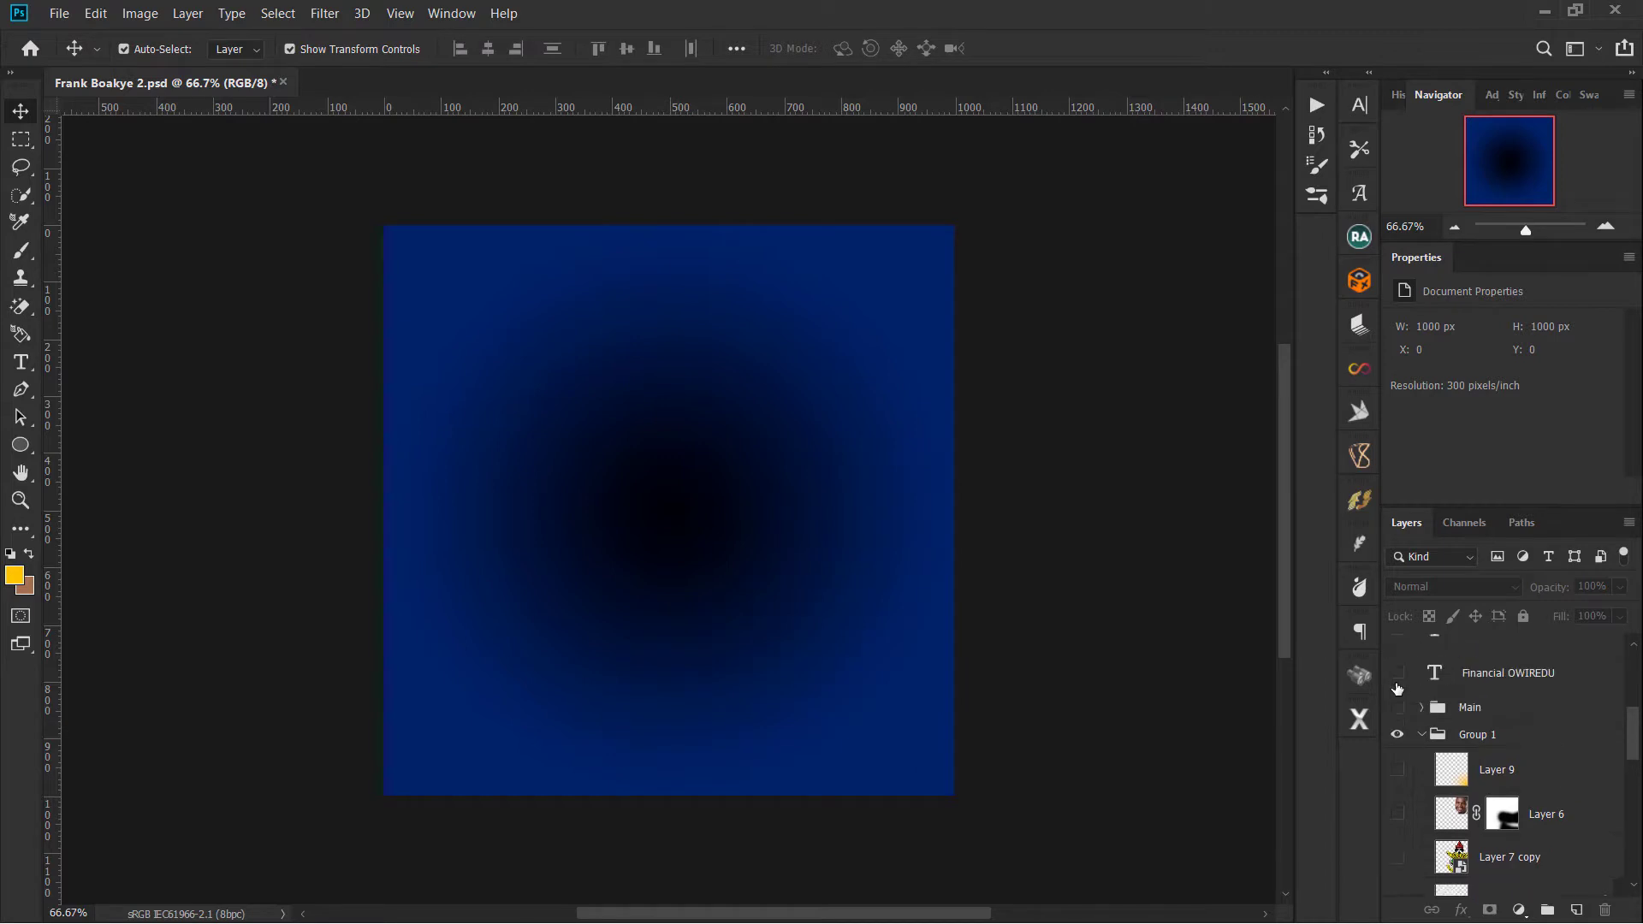
scroll(1397, 689, "down", 5)
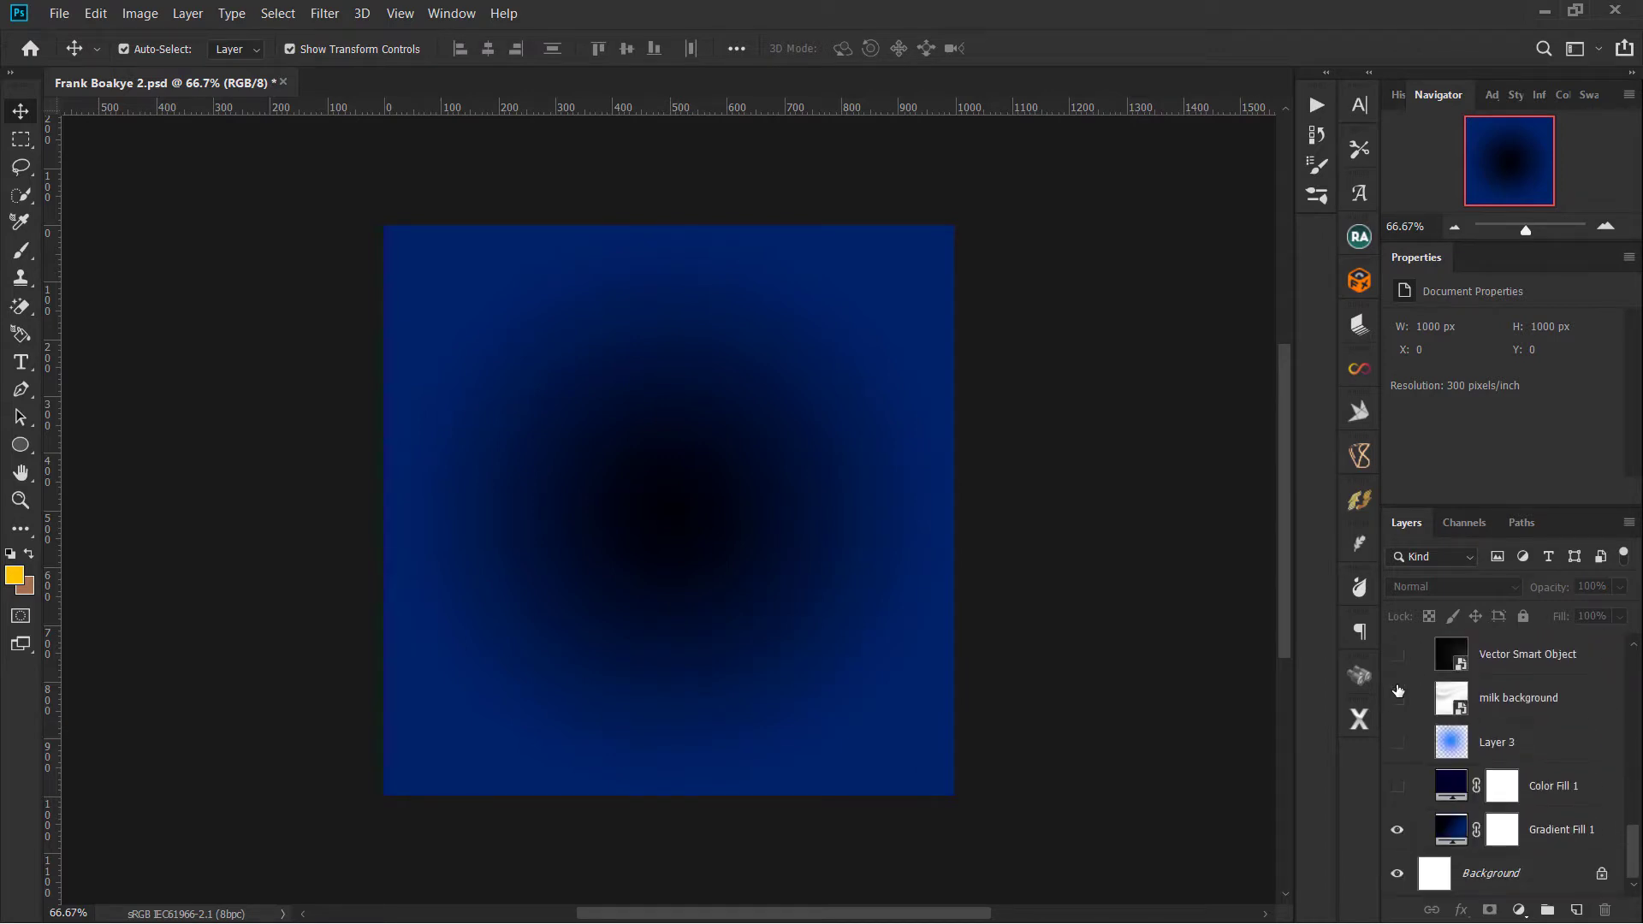
left_click(1396, 831)
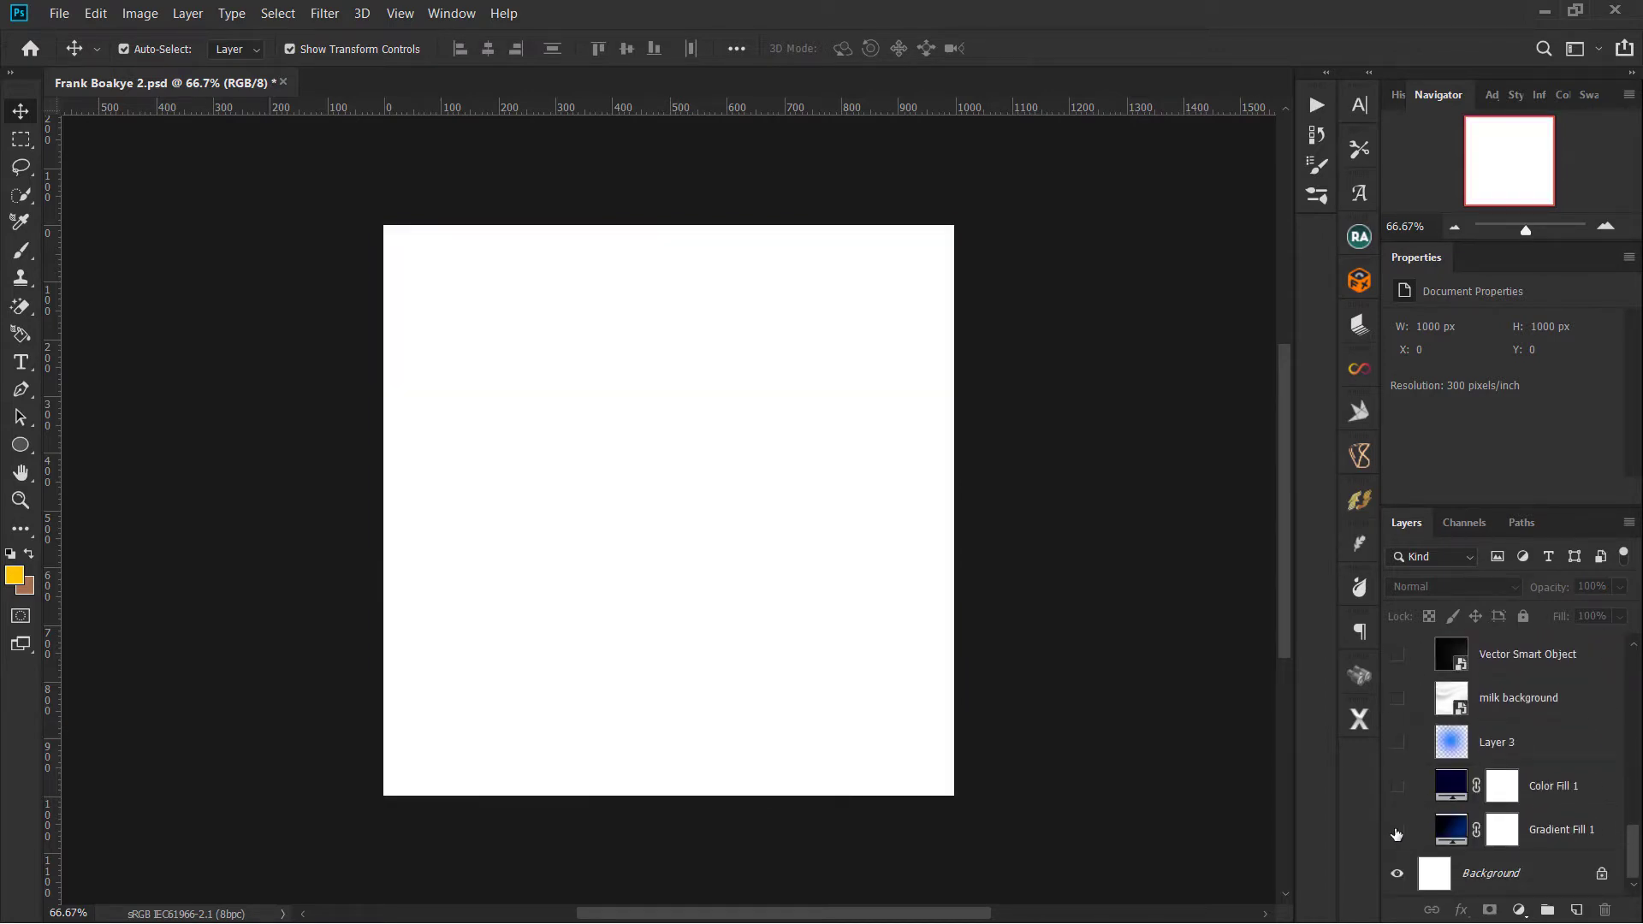
left_click(1396, 831)
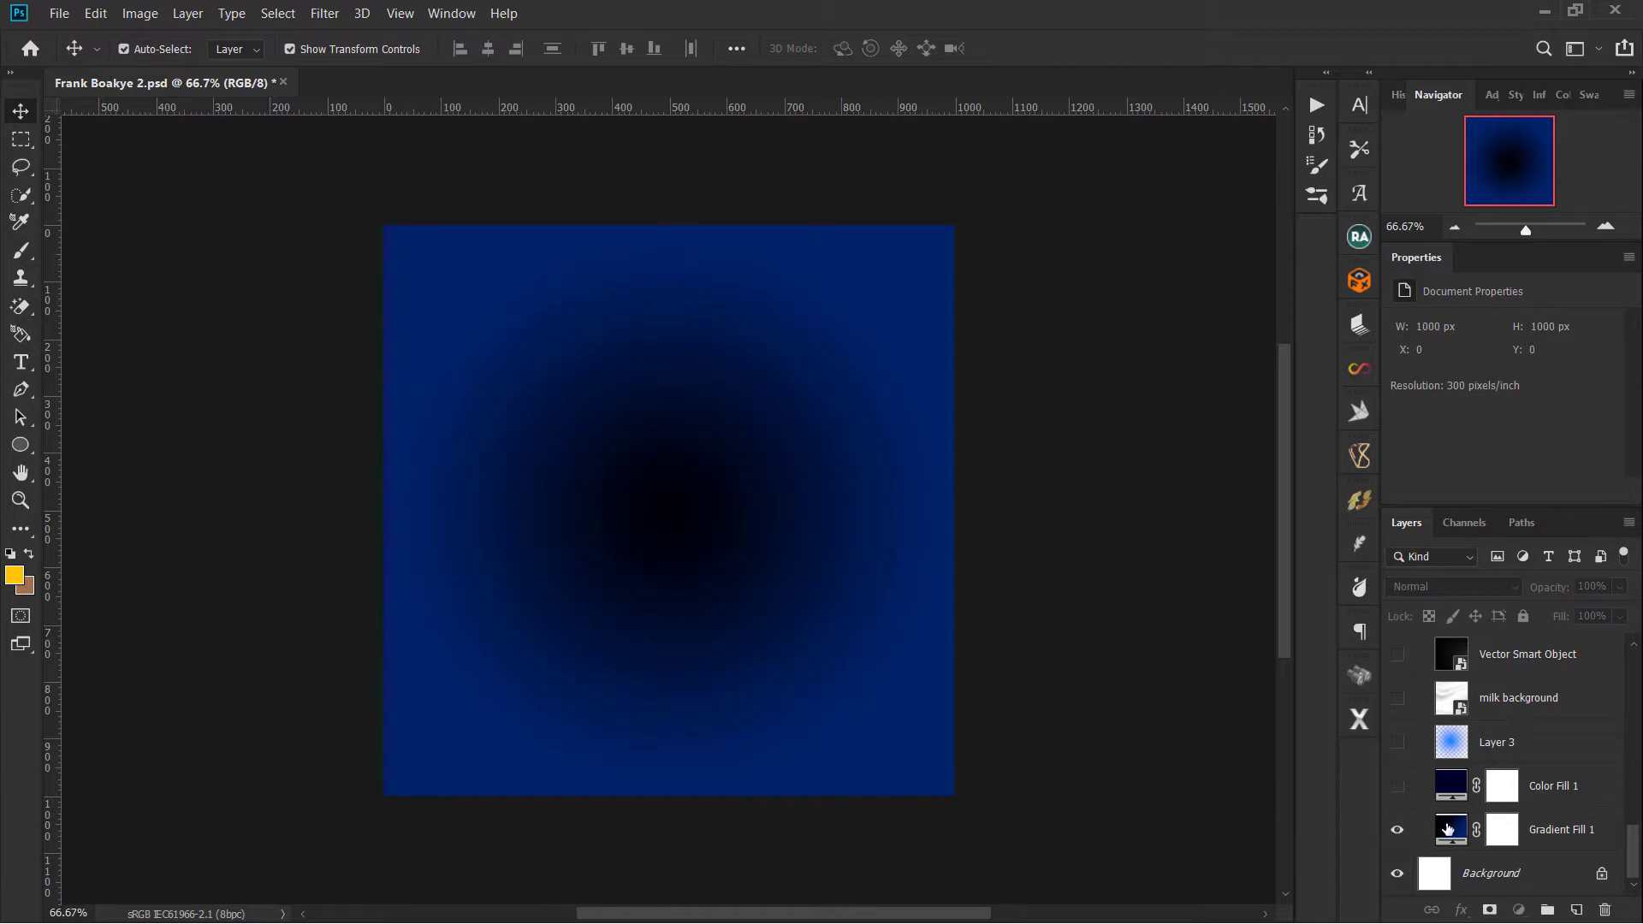
left_click(1446, 828)
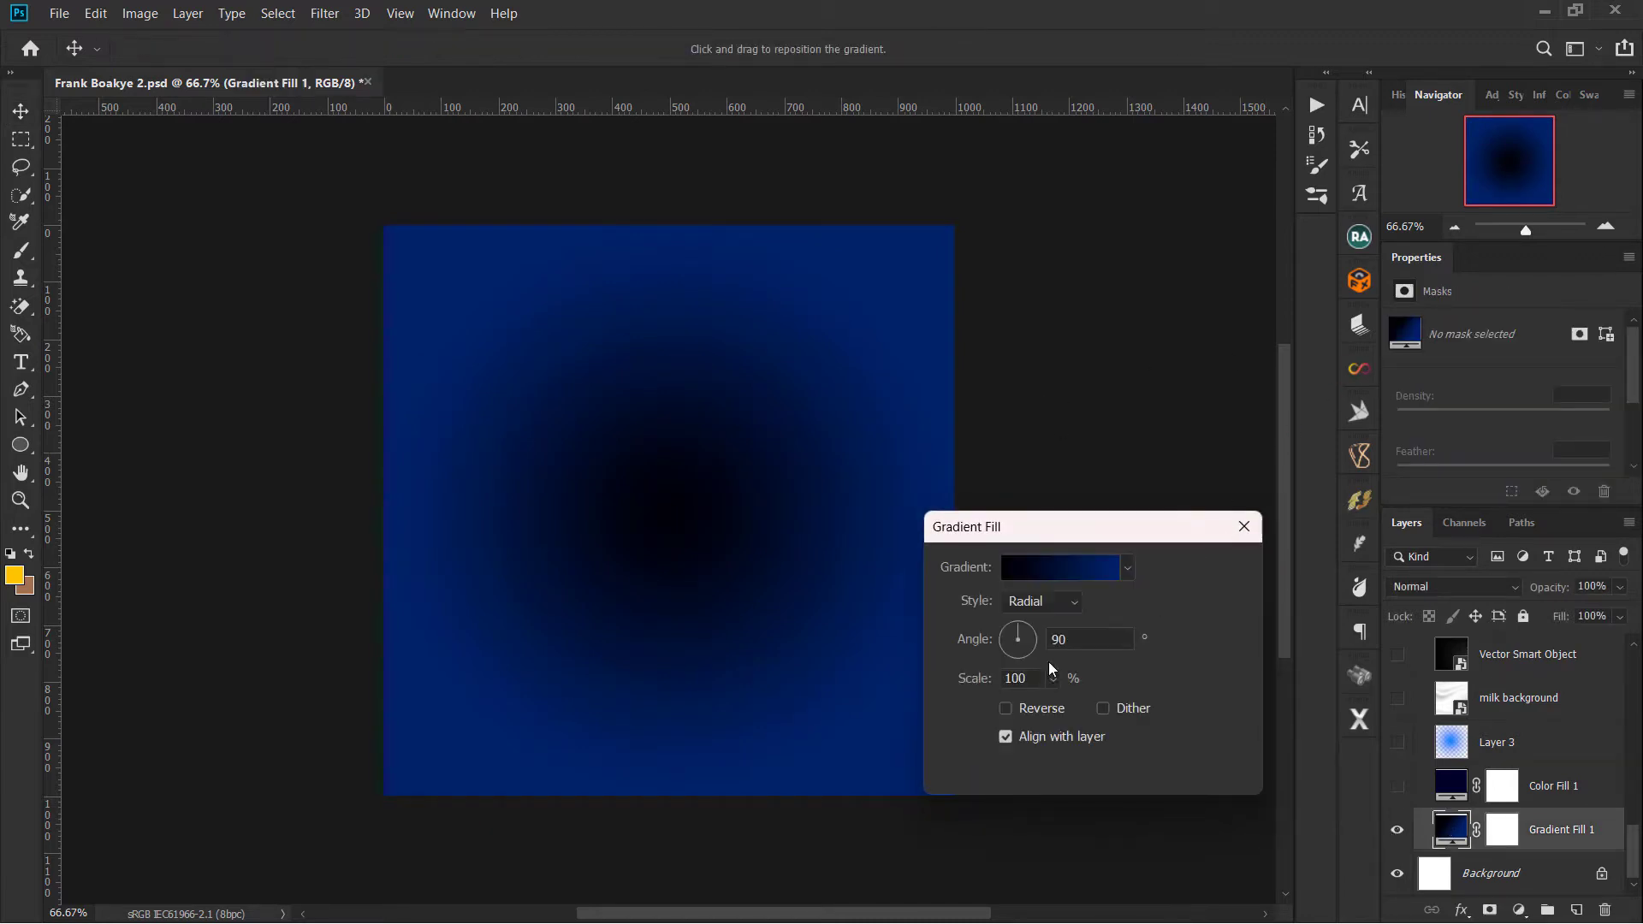
Step: Tick Reverse on Gradient Fill 1 for a glowing blue centre with near-black edges
left_click(1014, 705)
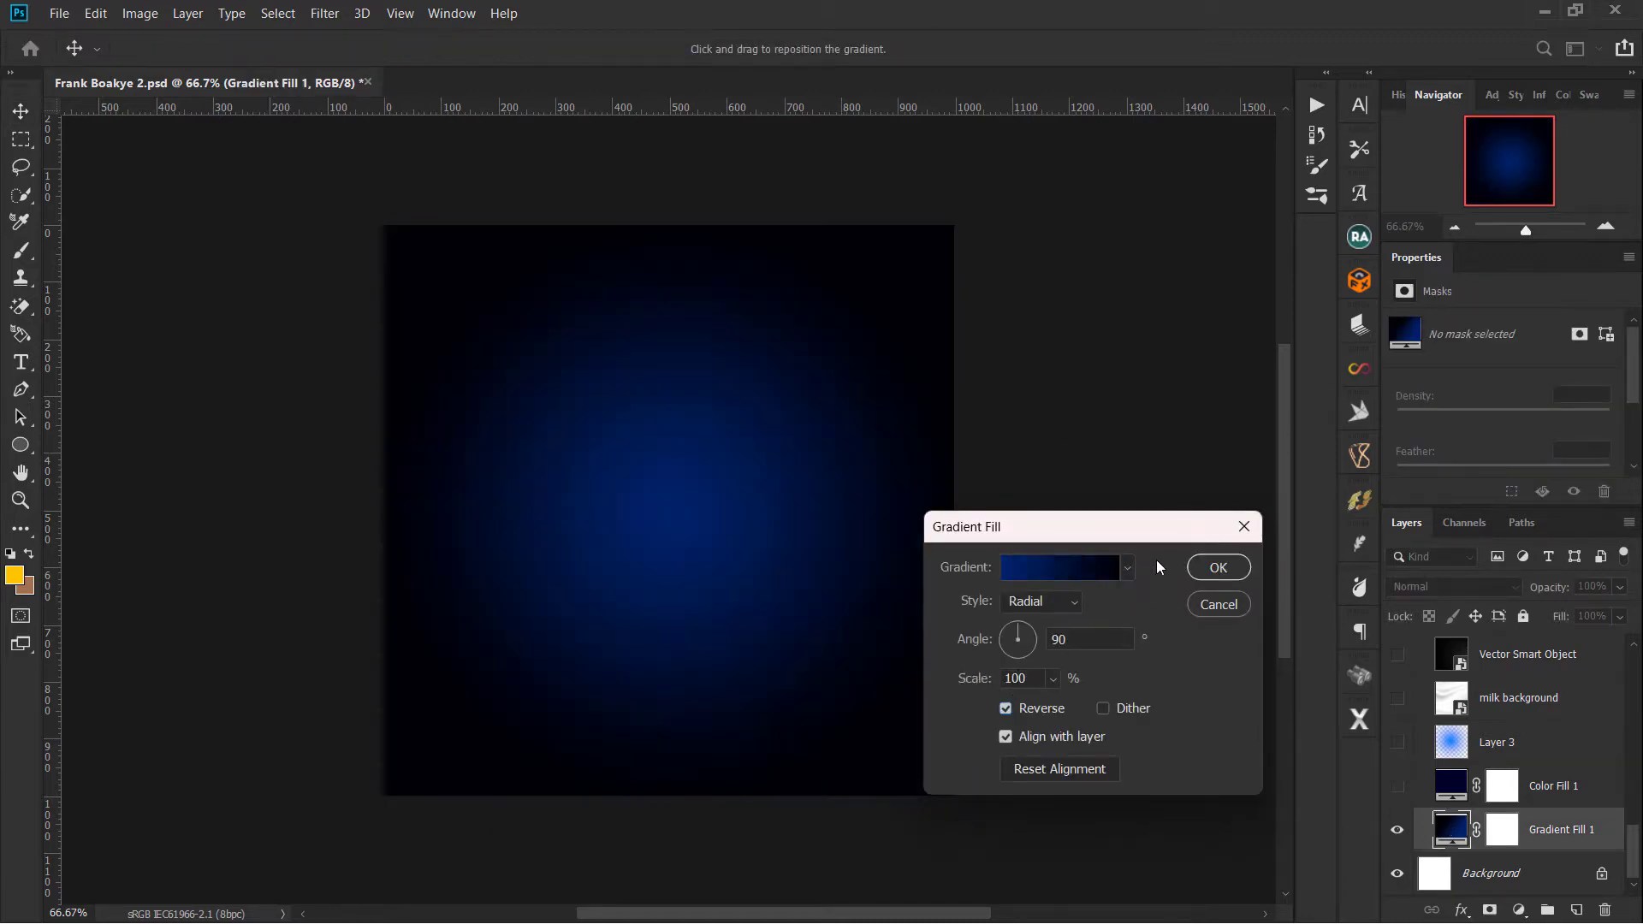
left_click(1213, 568)
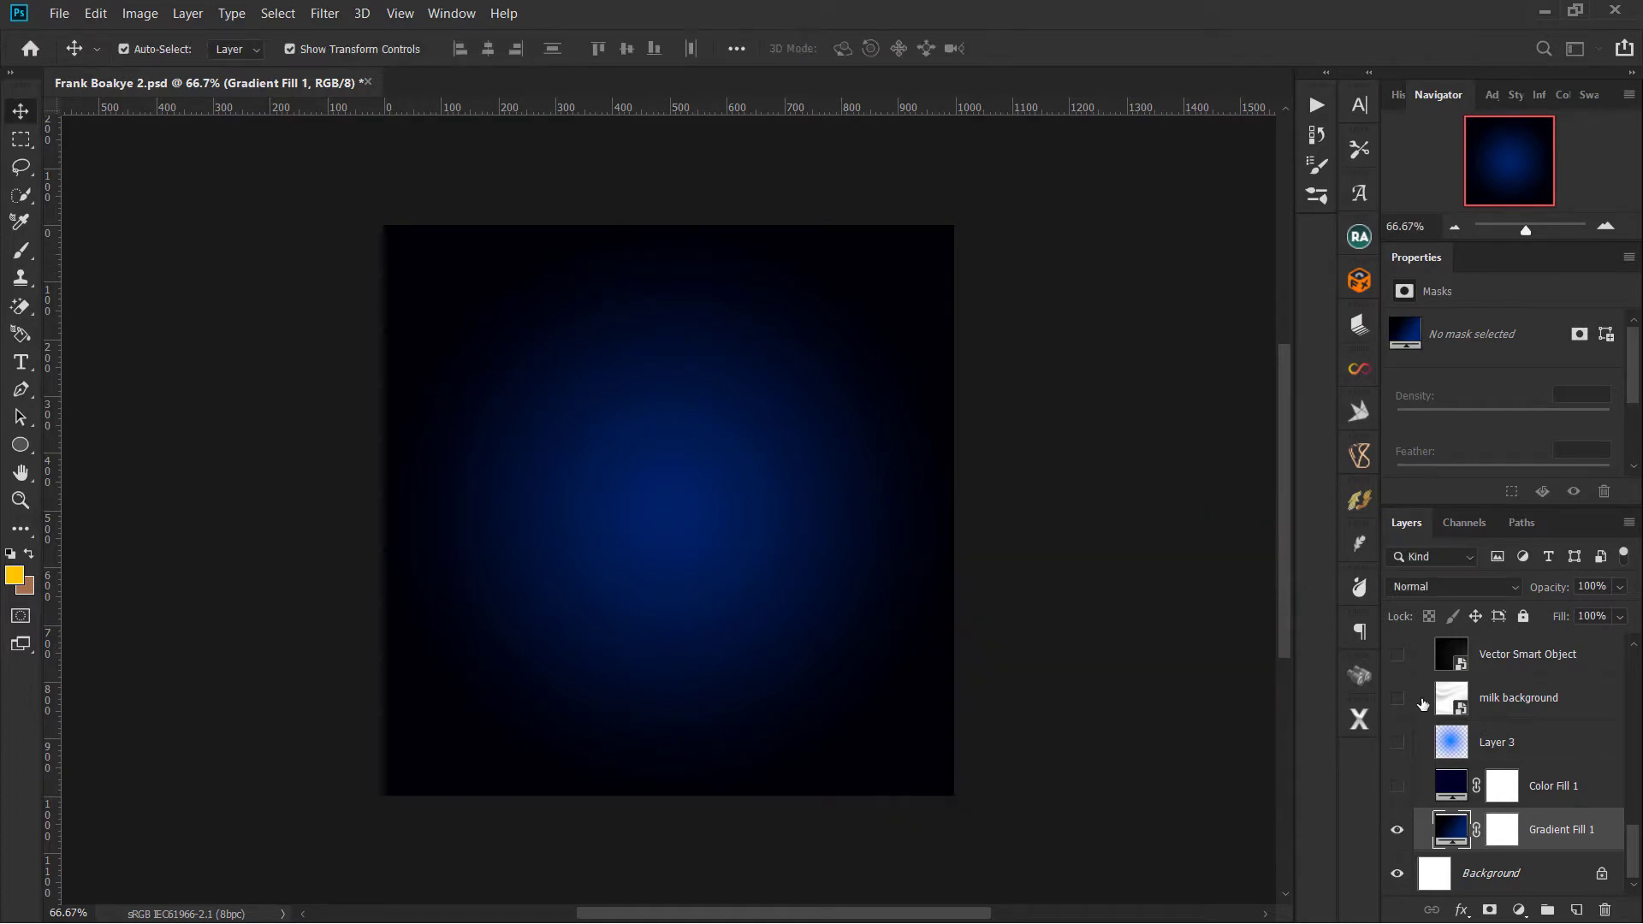
Step: Swap Gradient Fill 1 for the navy 000229 Color Fill 1, then show Layer 3's blue glow
left_click(1401, 829)
left_click(1398, 787)
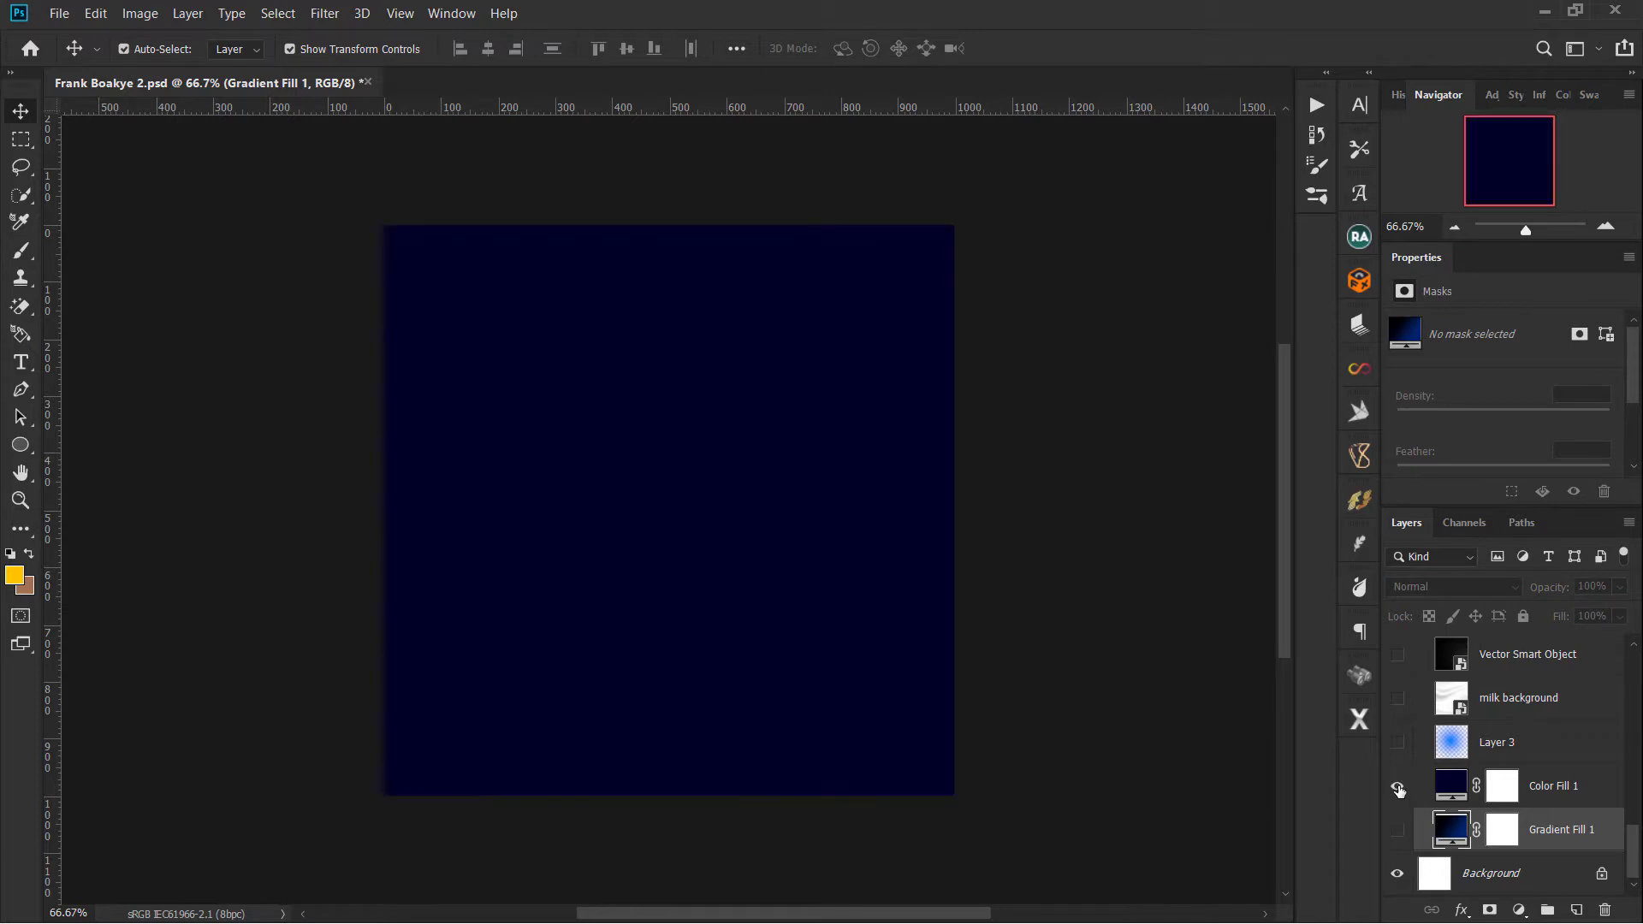
left_click(1444, 785)
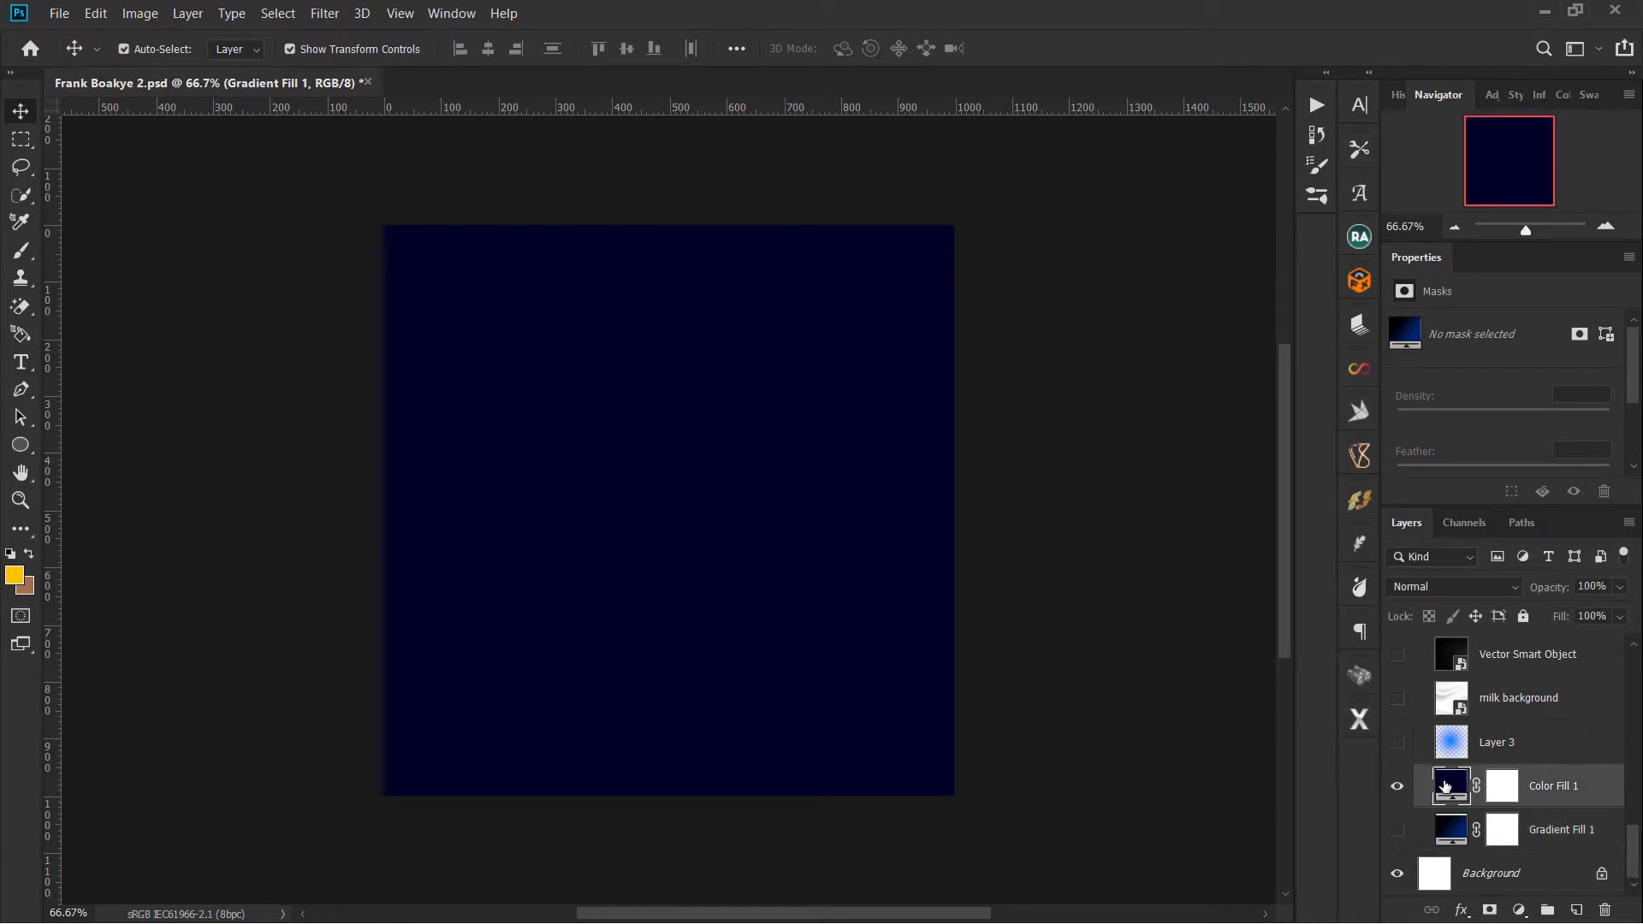
double_click(1444, 786)
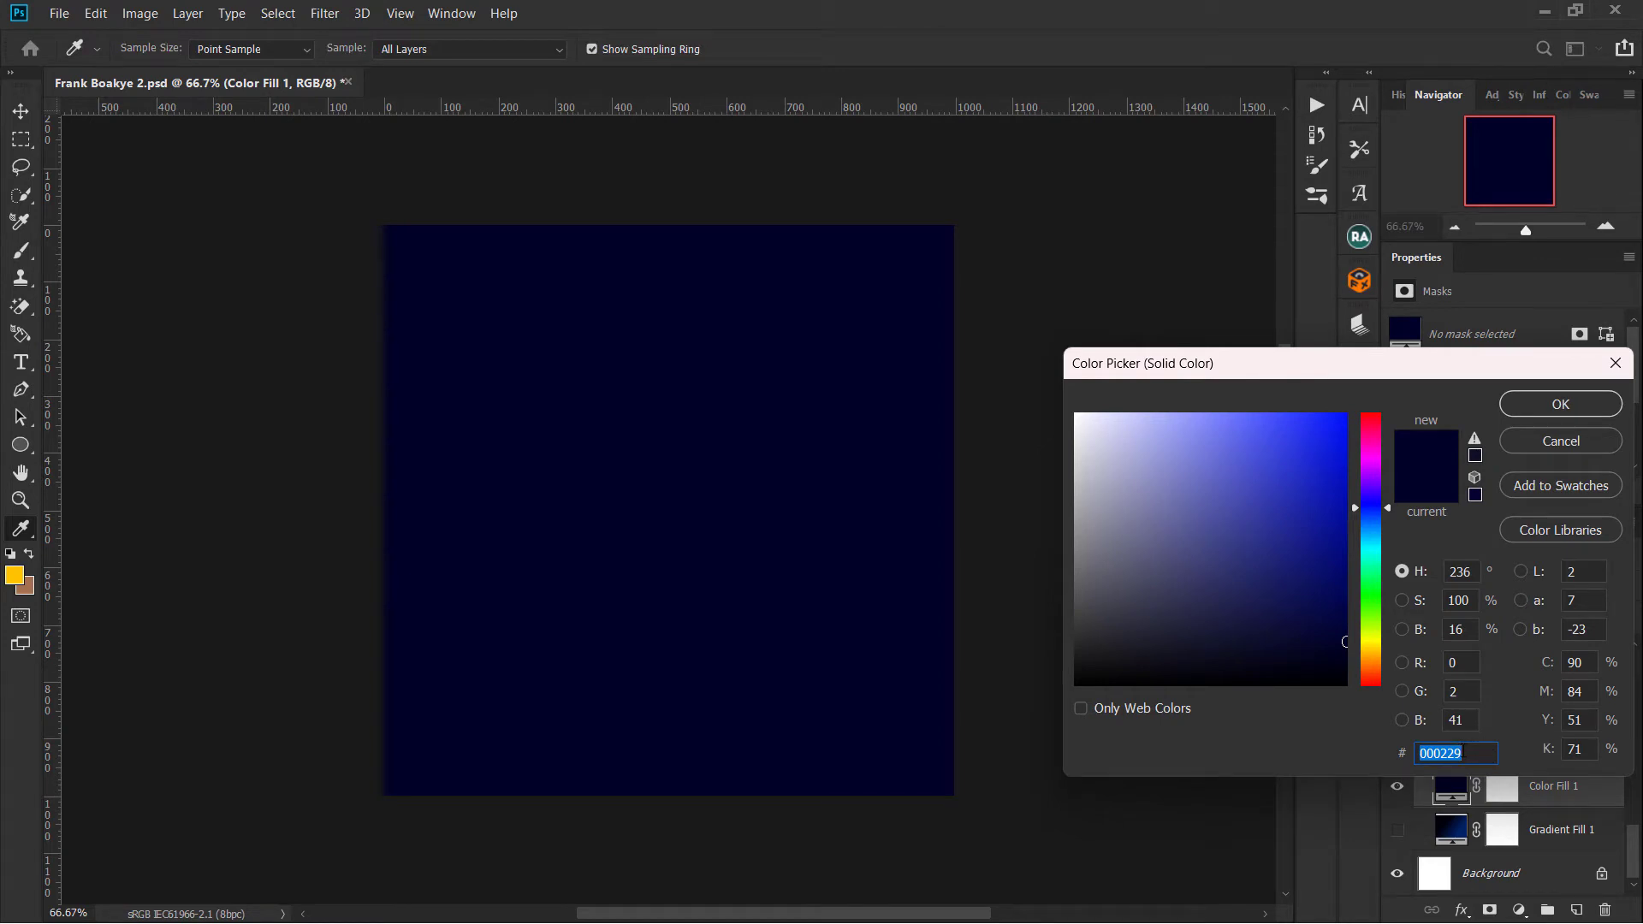
left_click(1559, 403)
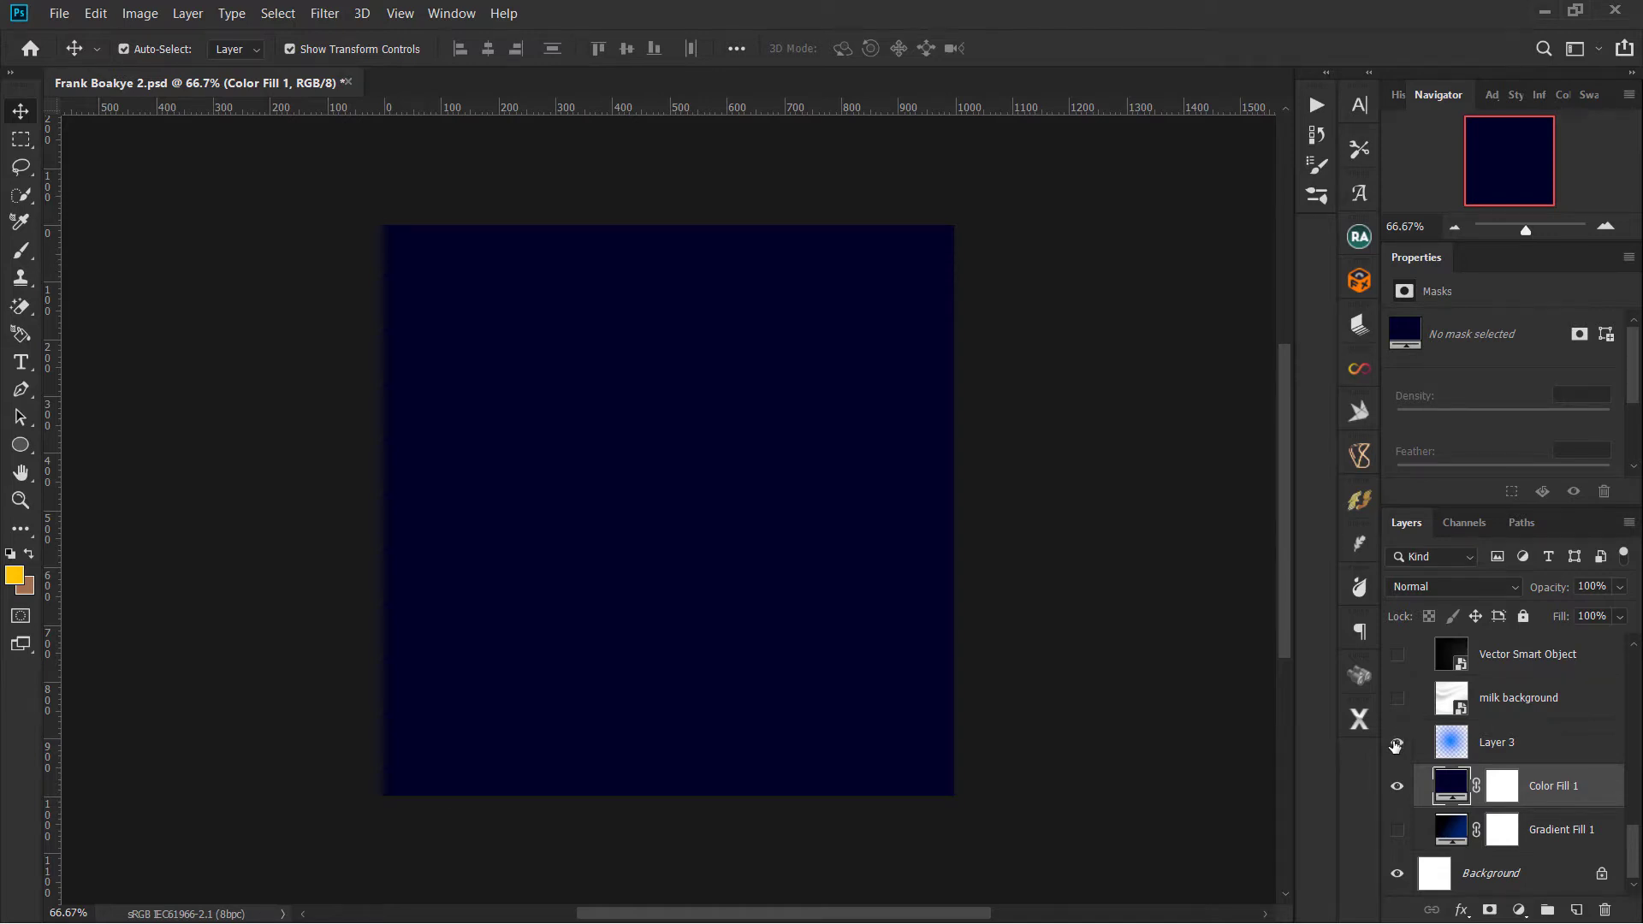
left_click(1396, 743)
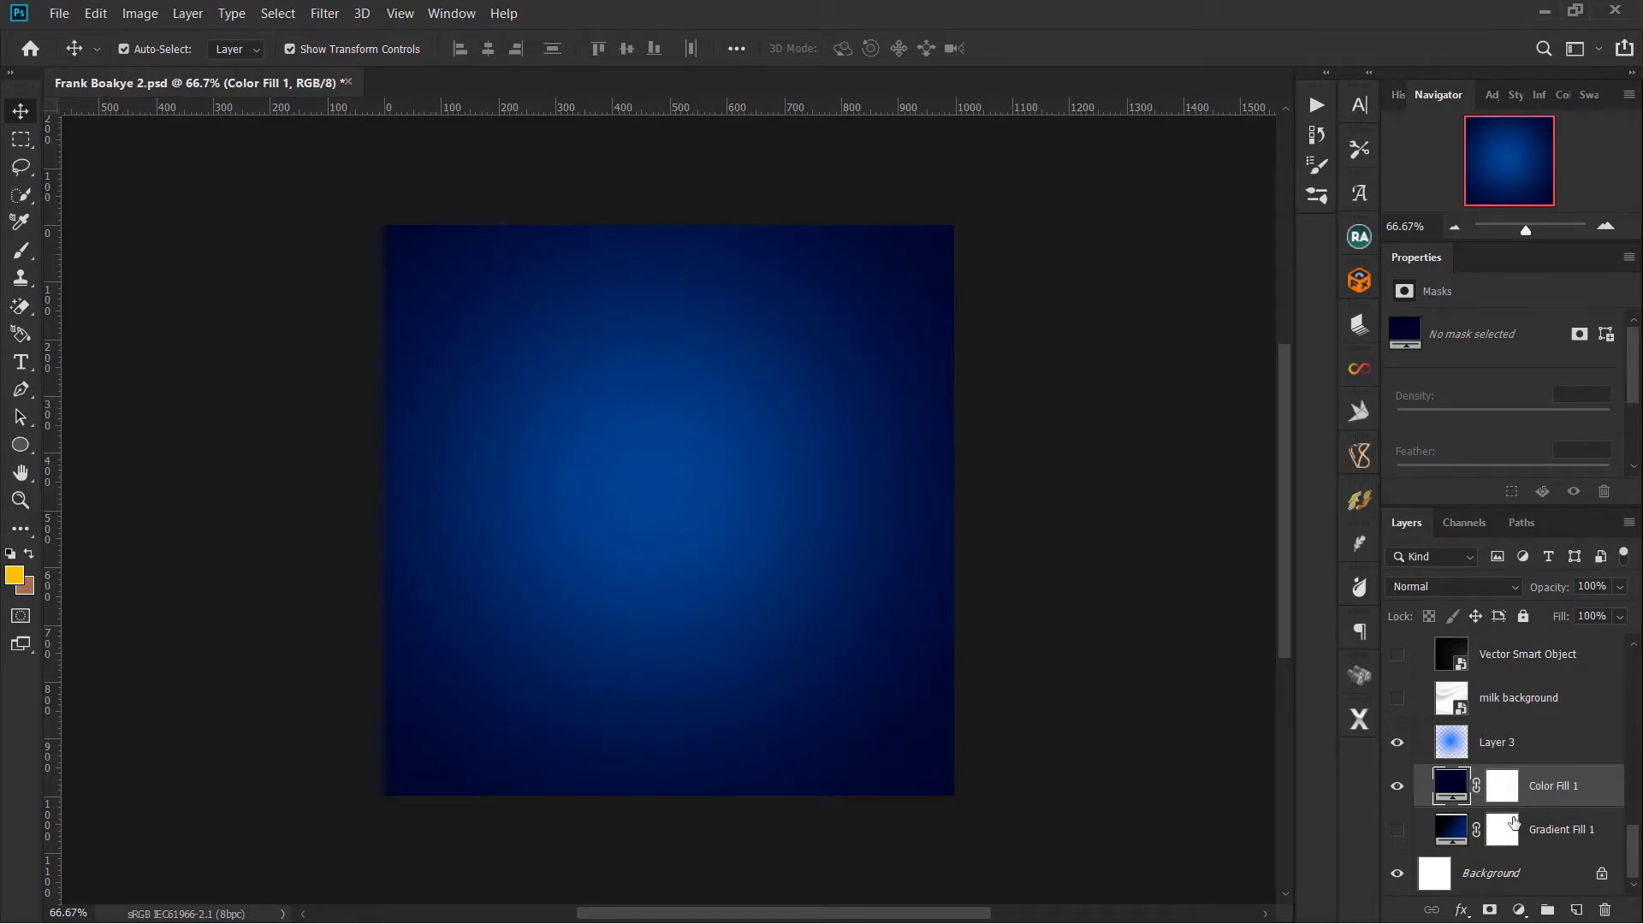
double_click(1447, 785)
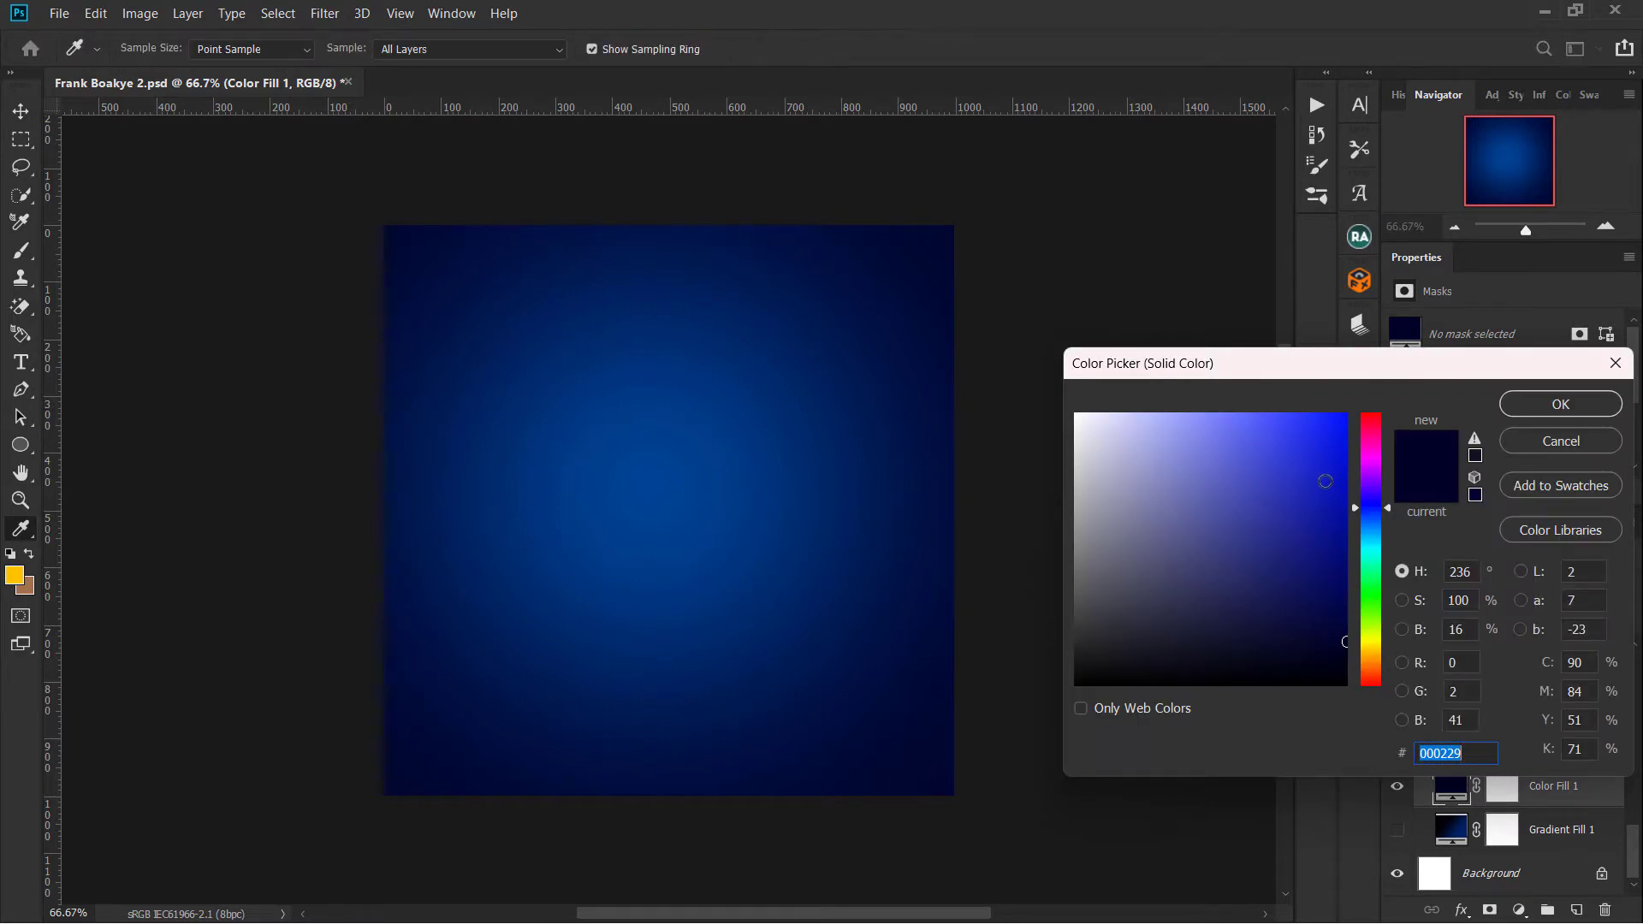
mouse_move(1324, 481)
left_mouse_down()
mouse_move(1346, 417)
mouse_move(1377, 391)
left_mouse_up()
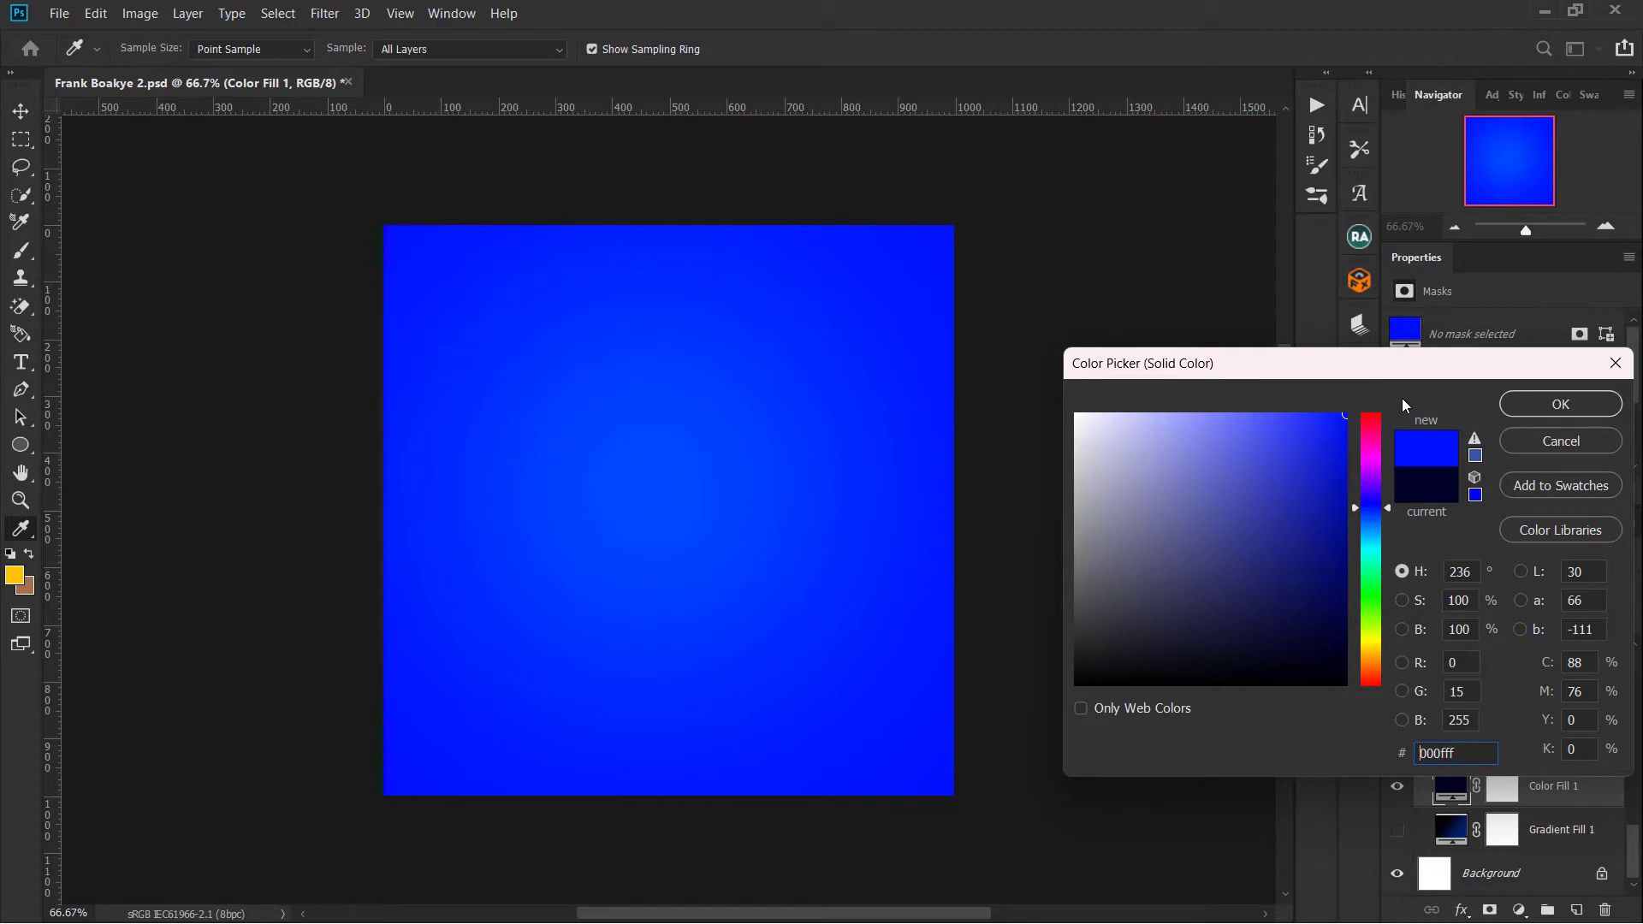
left_click(1508, 442)
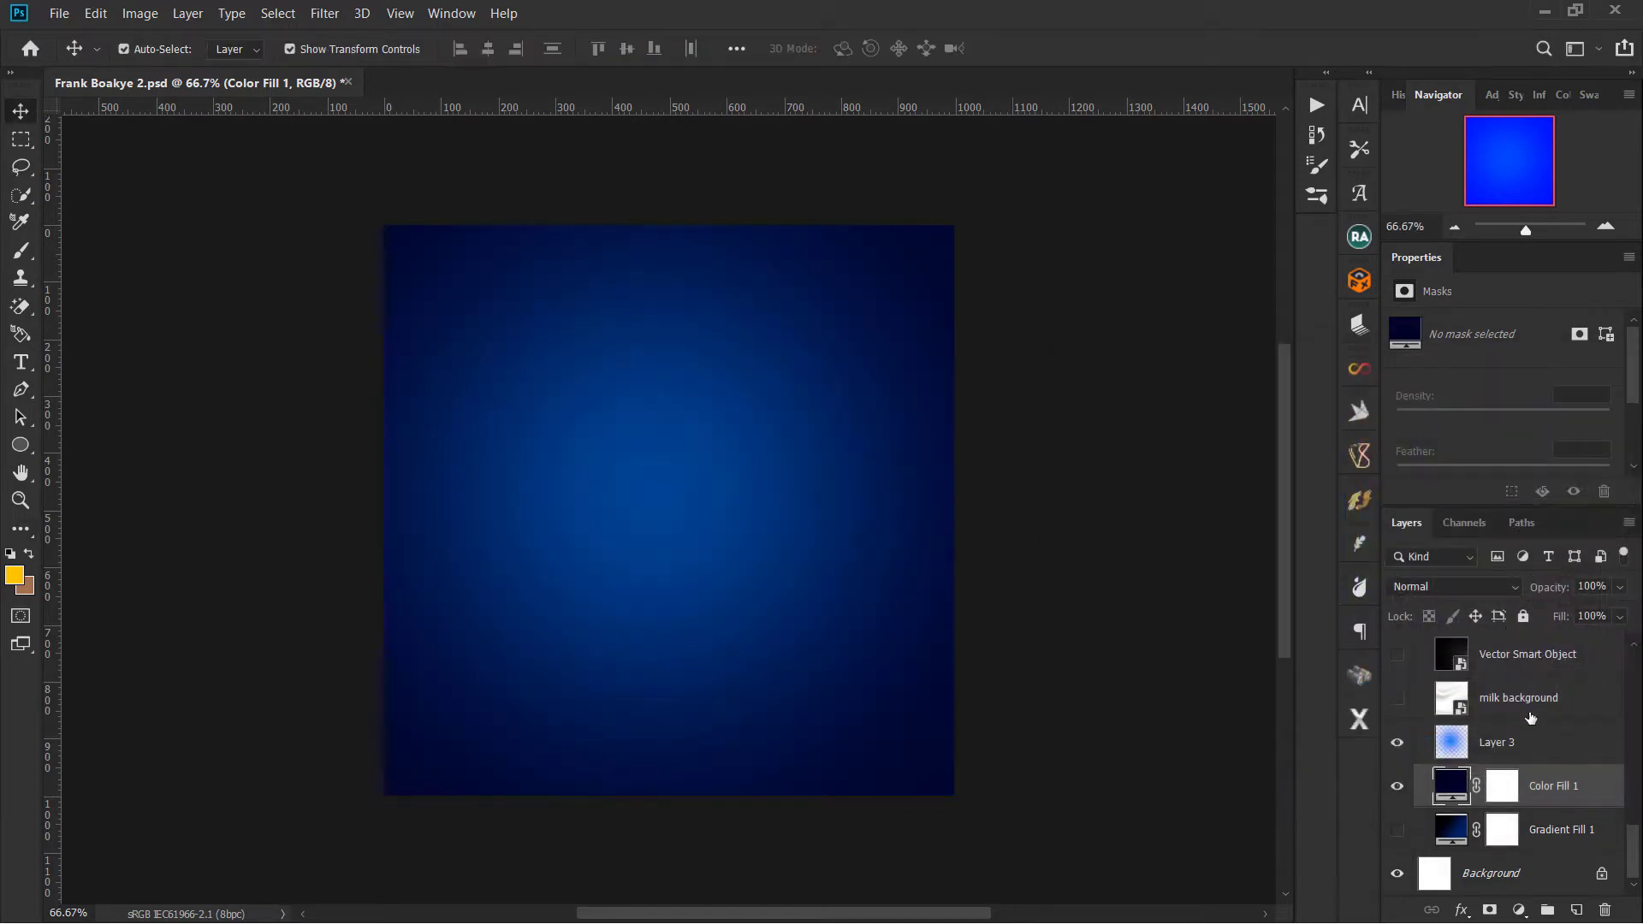
Step: Inspect Layer 3's bounding box past the canvas edges, deselect it, and fit the view with Ctrl+0
left_click(1498, 742)
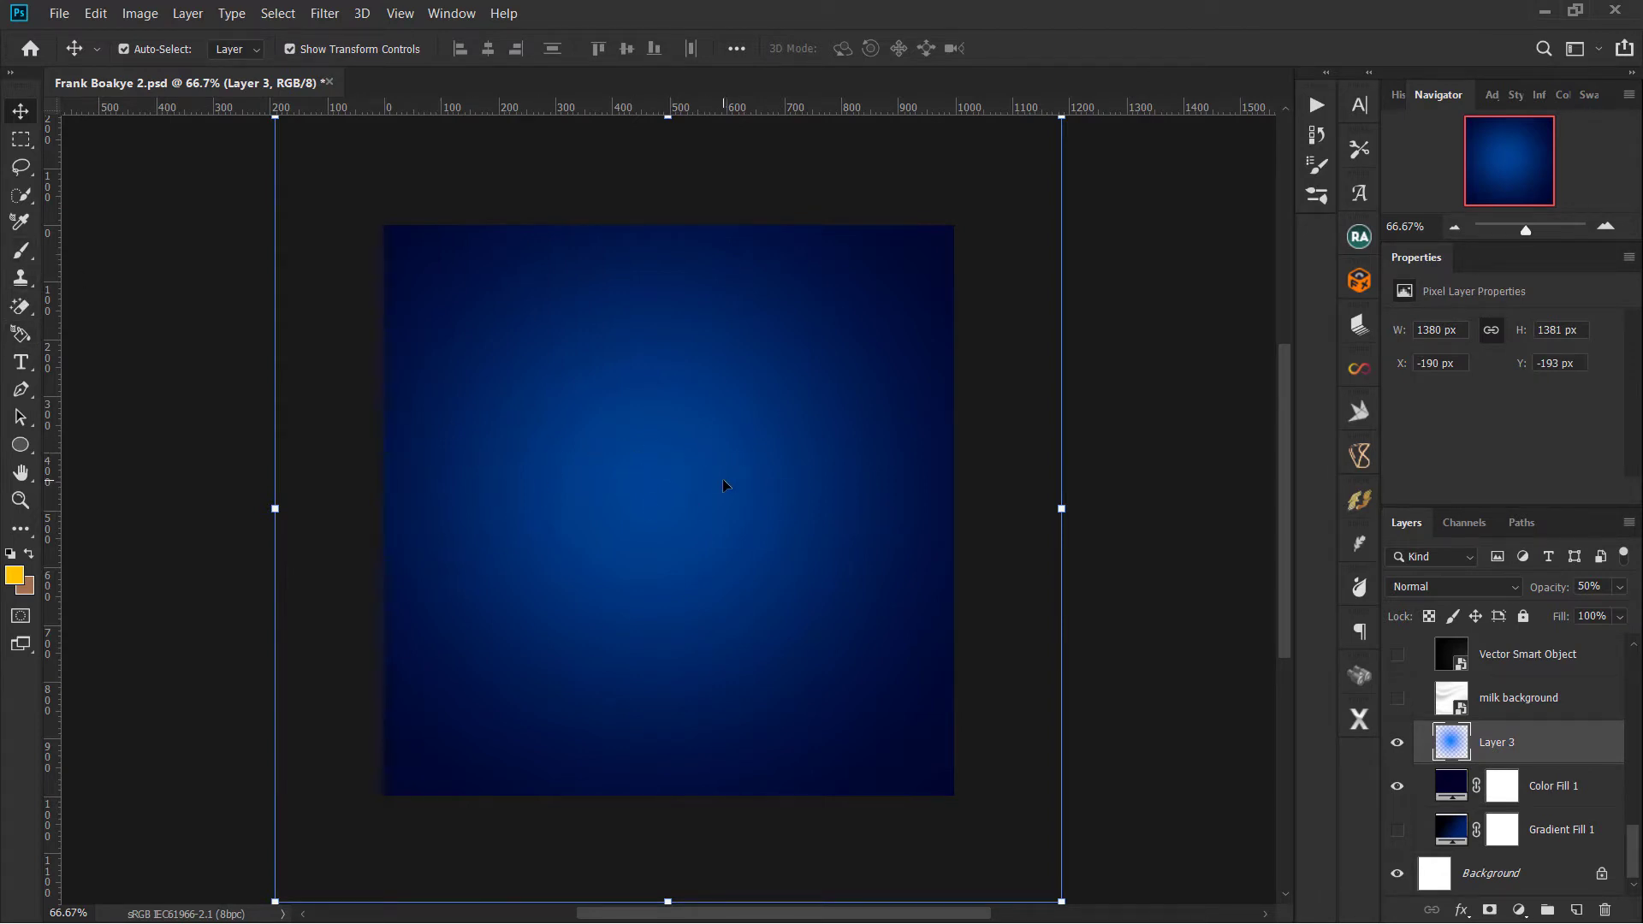
scroll(655, 513, "down", 3)
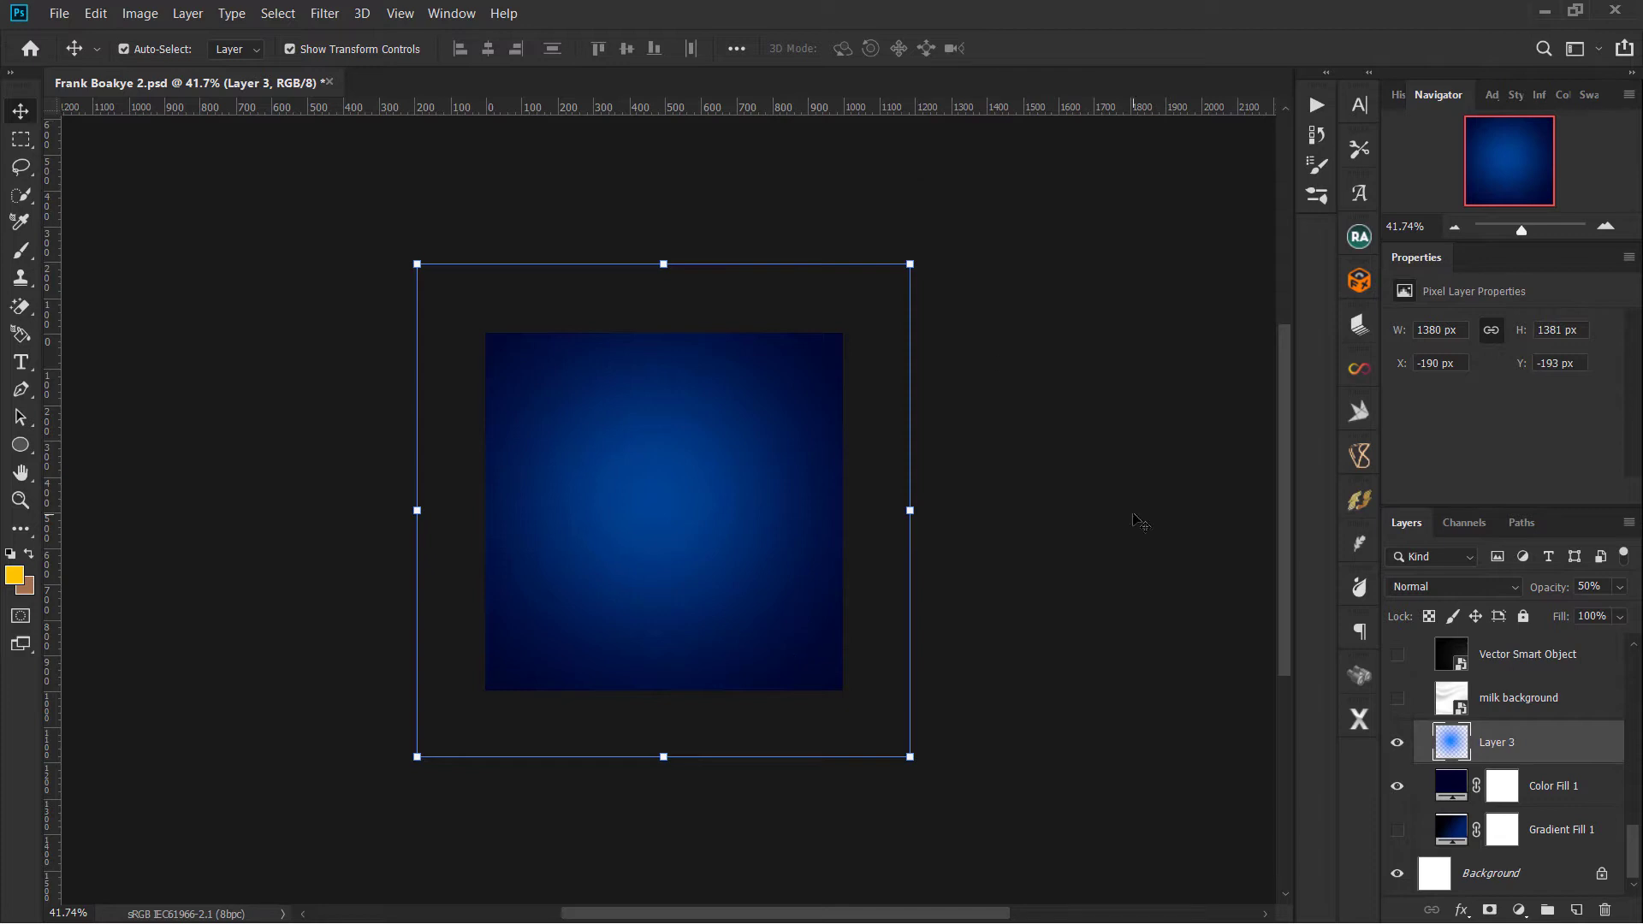
left_click(984, 479)
key("ctrl+0")
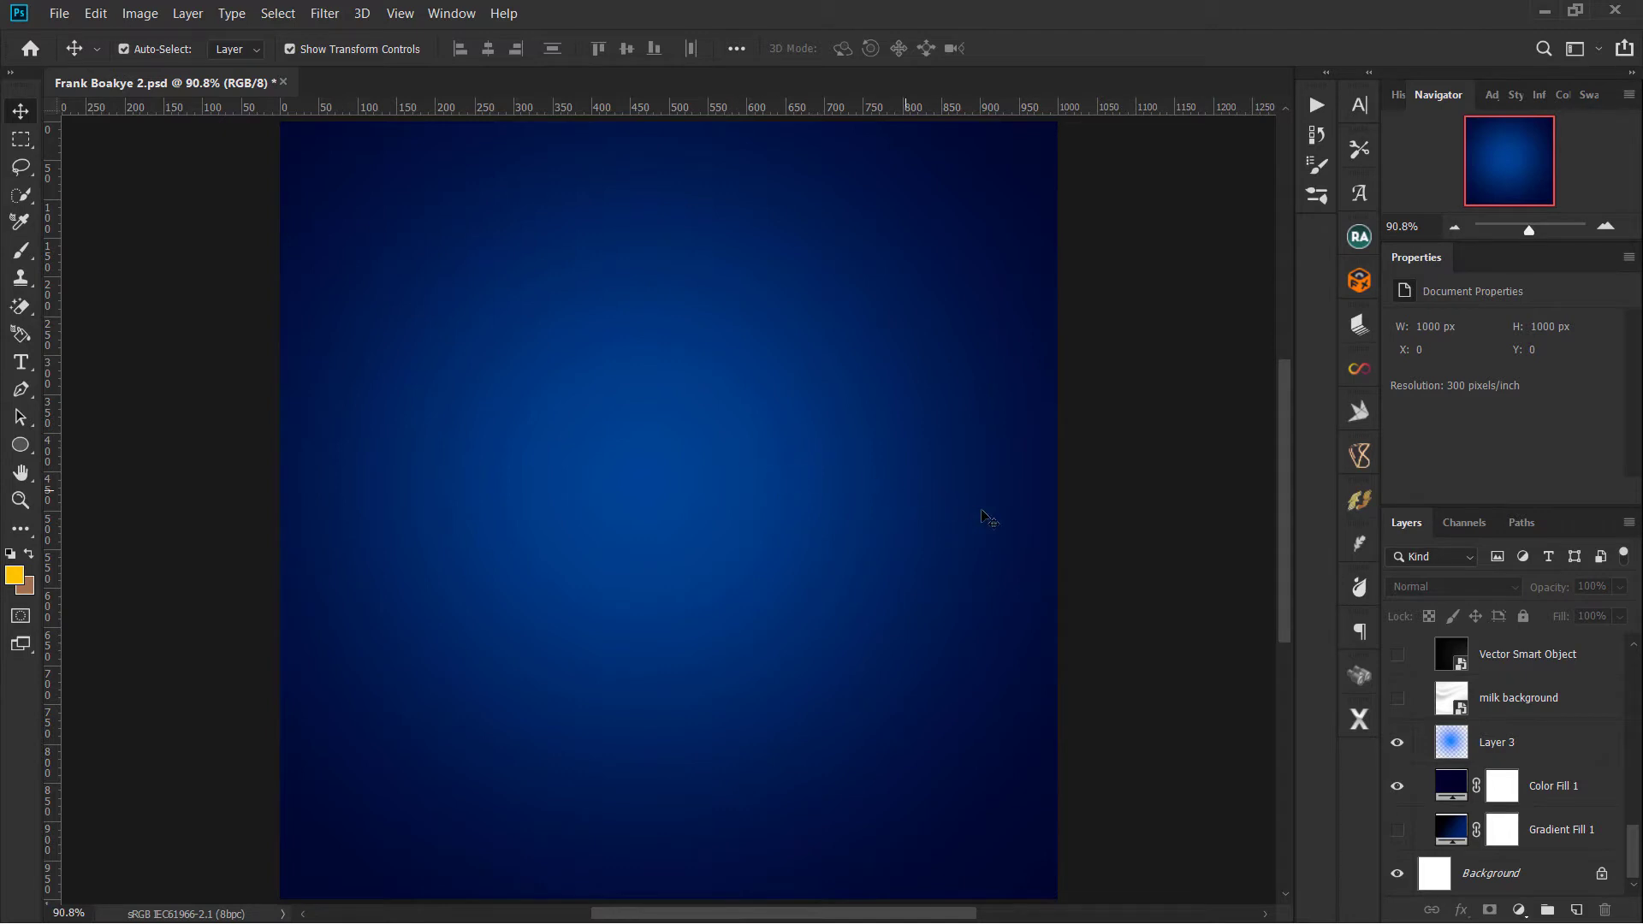
Step: Show and select the 'milk background' layer, a Multiply texture over the blue glow
left_click(1397, 698)
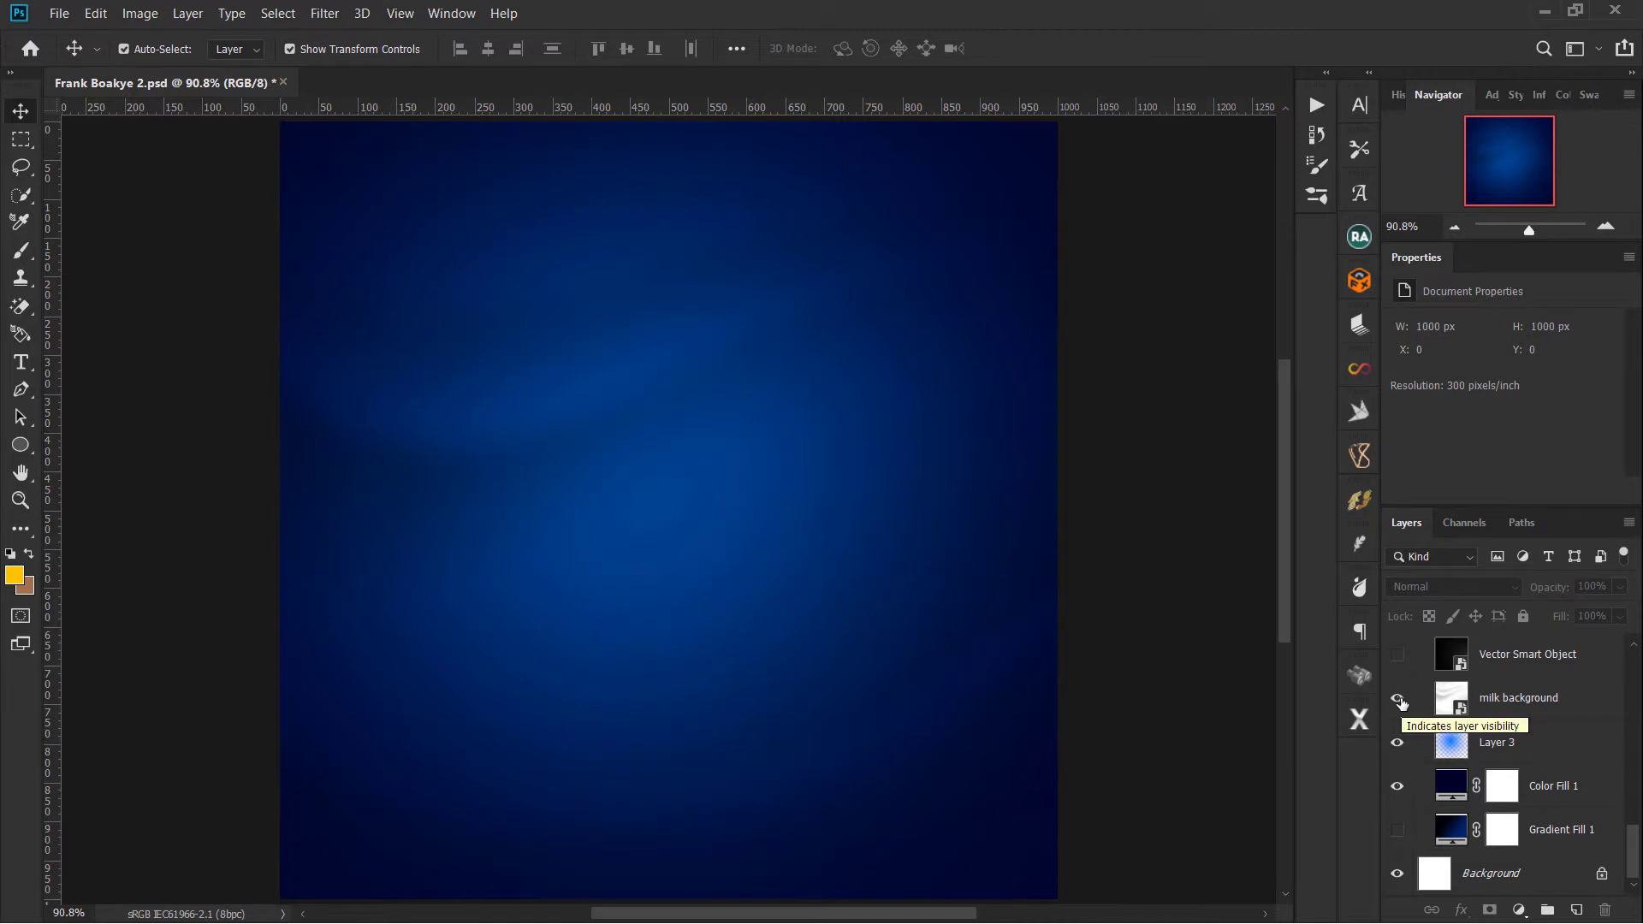
left_click(1519, 700)
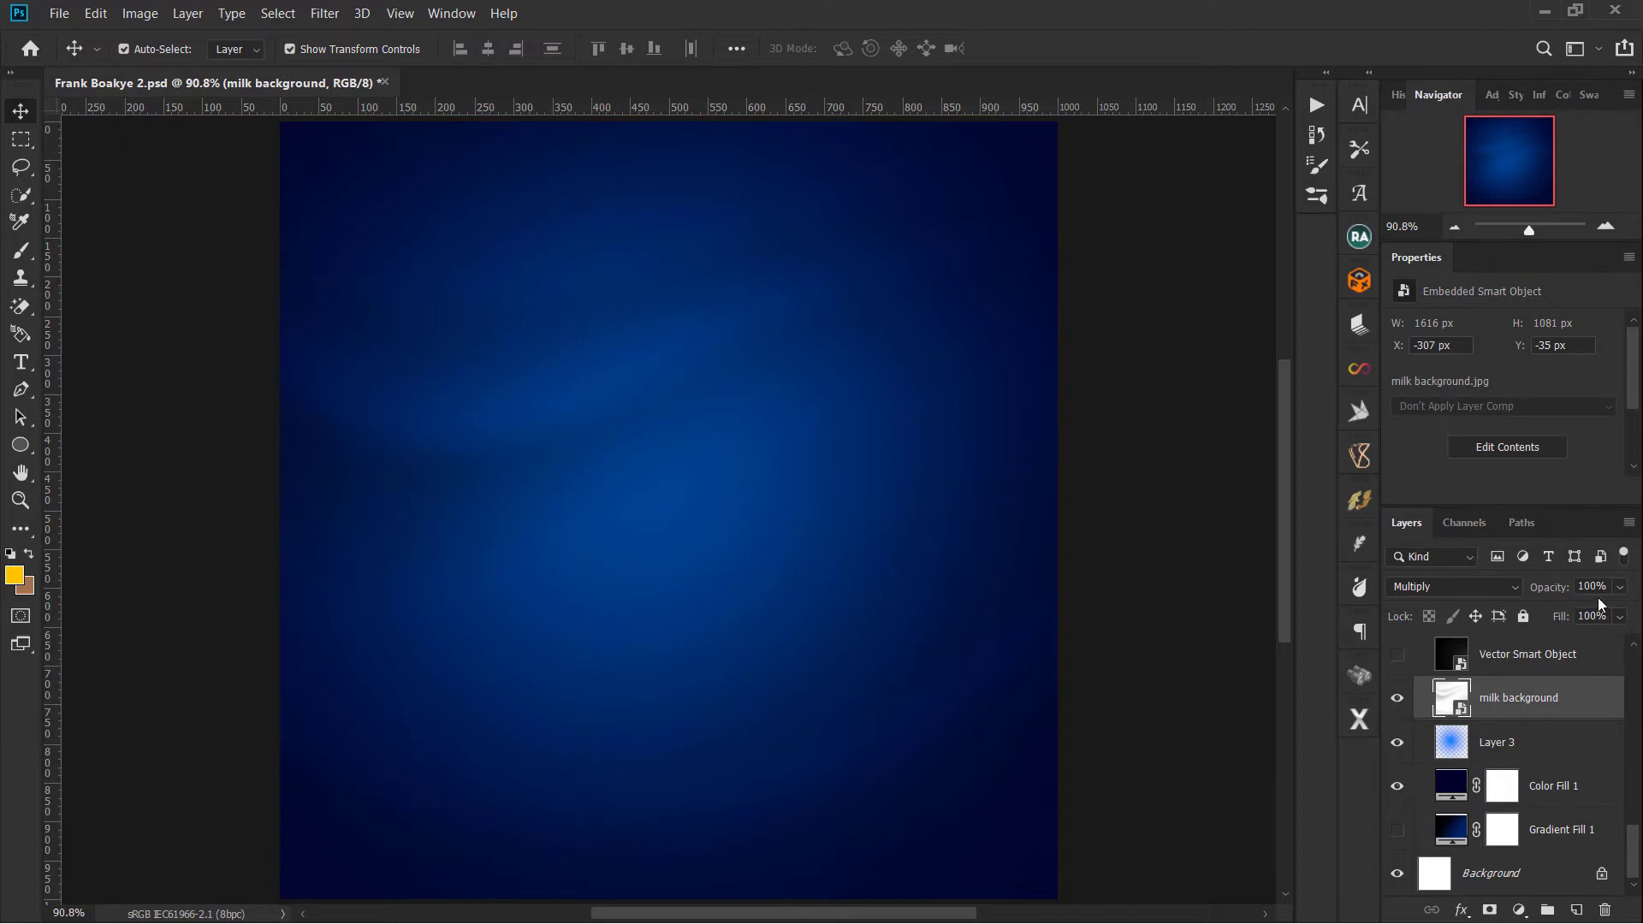
left_click(1454, 657)
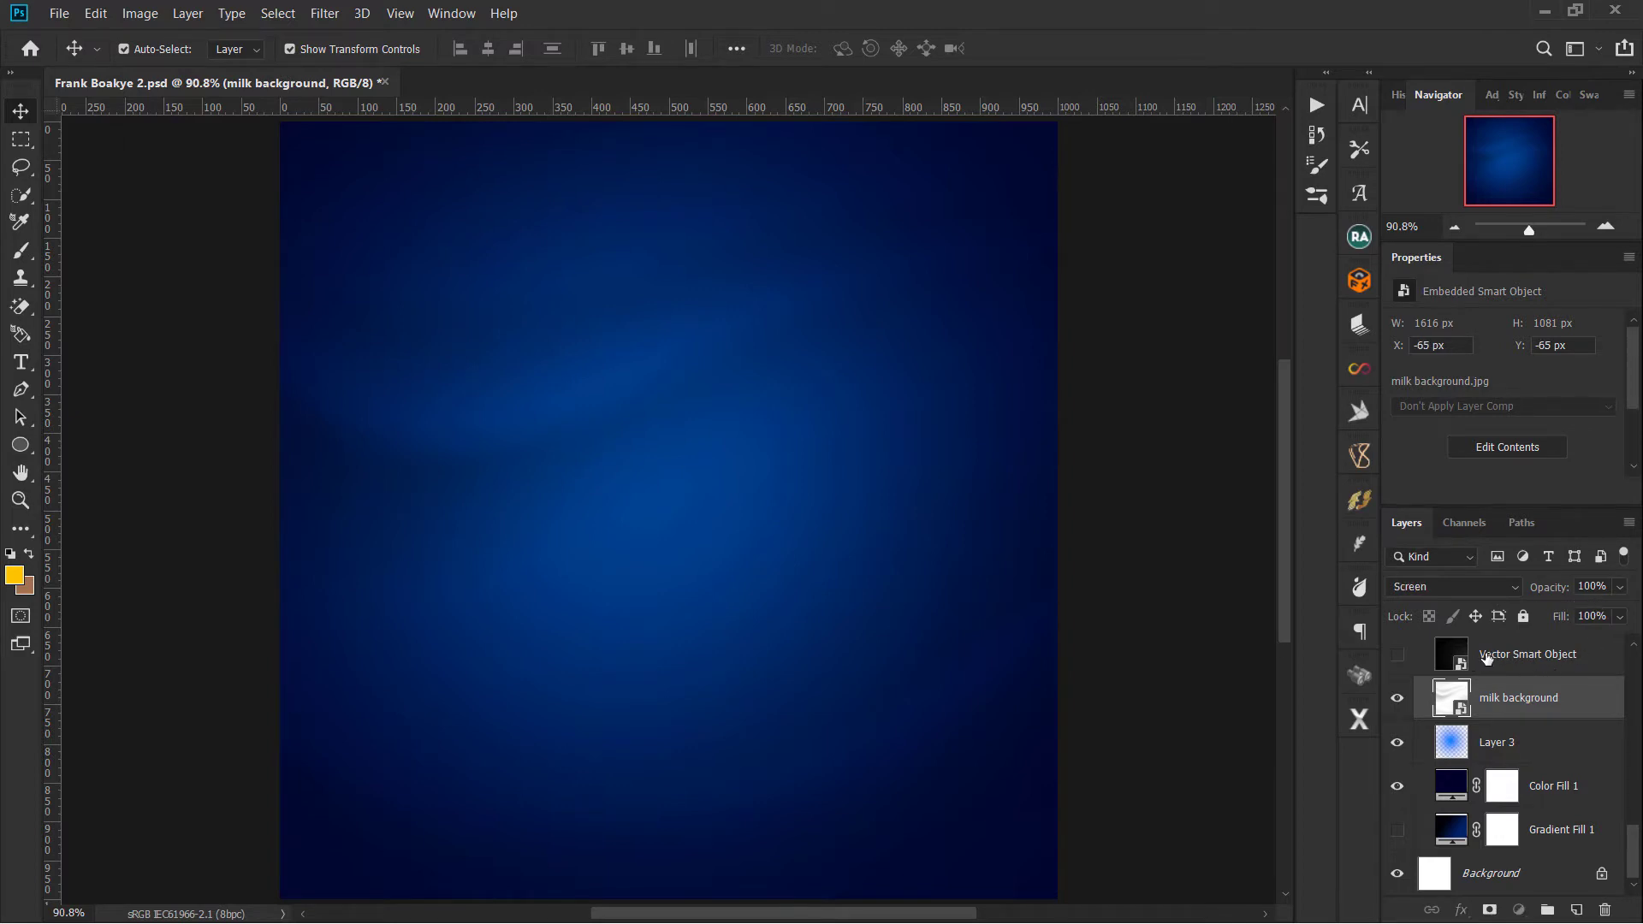
left_click(1397, 655)
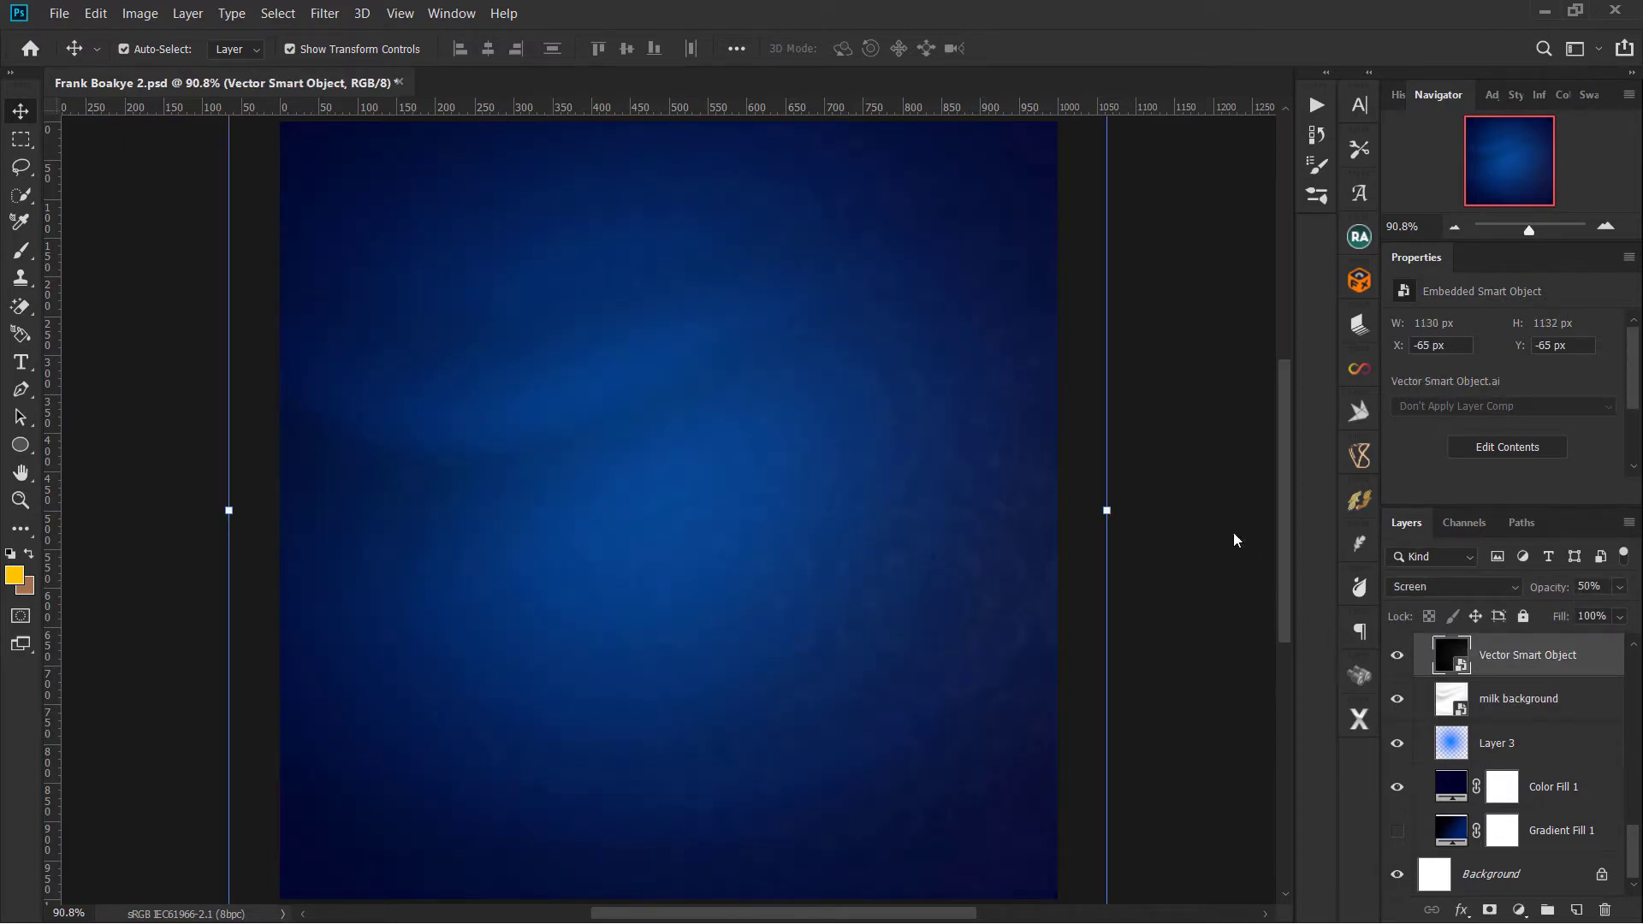
left_click(1206, 475)
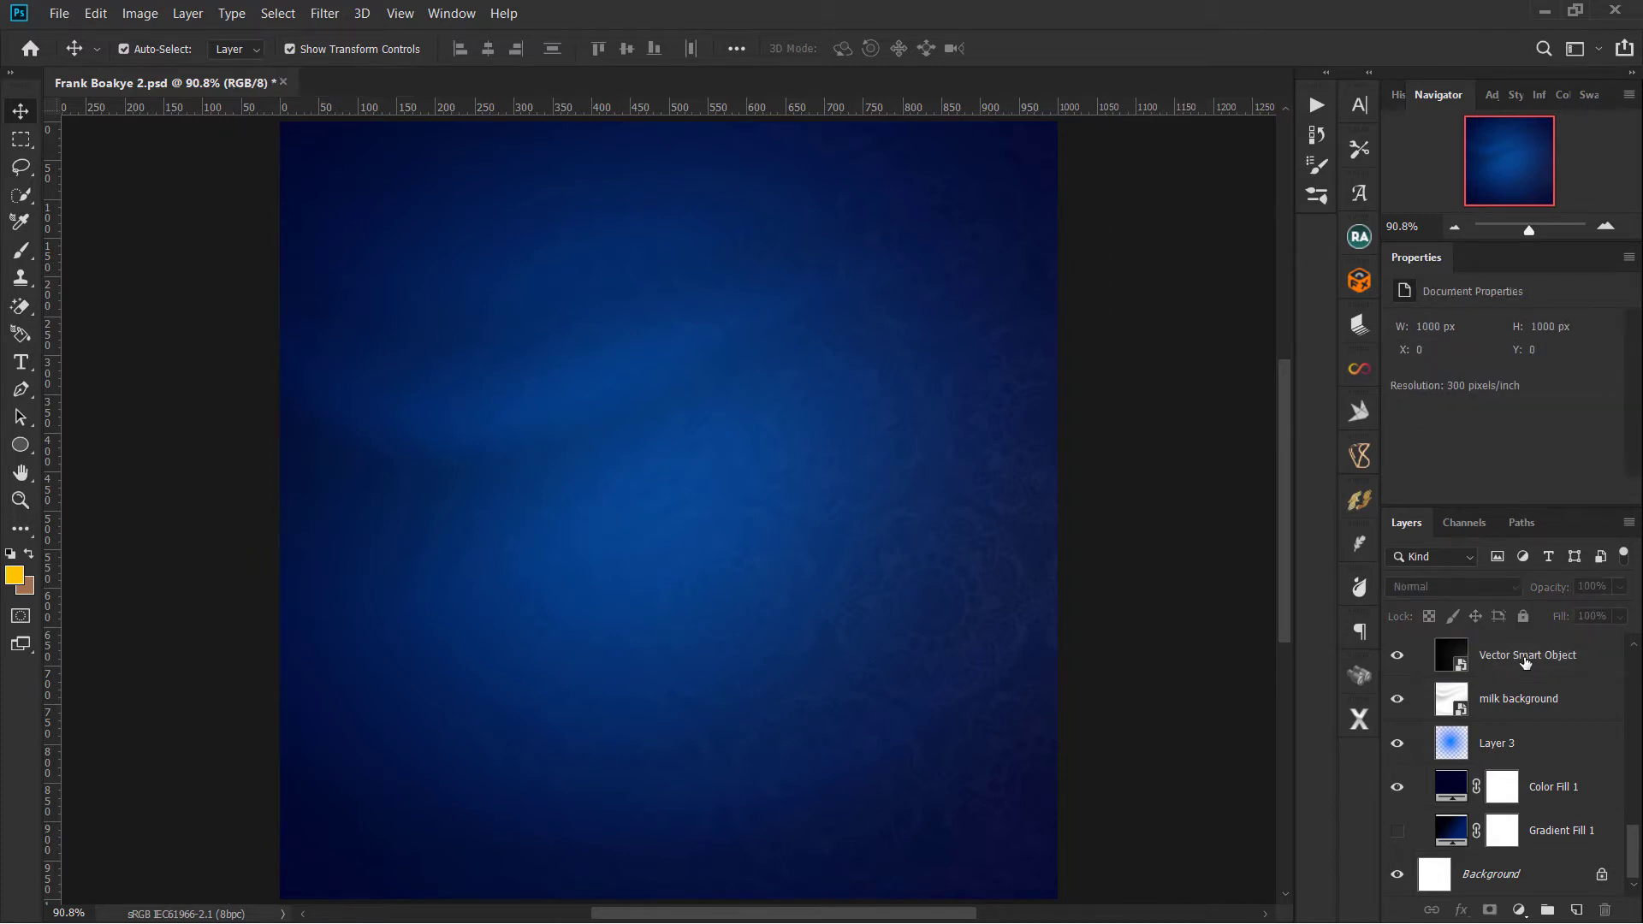
left_click(1524, 660)
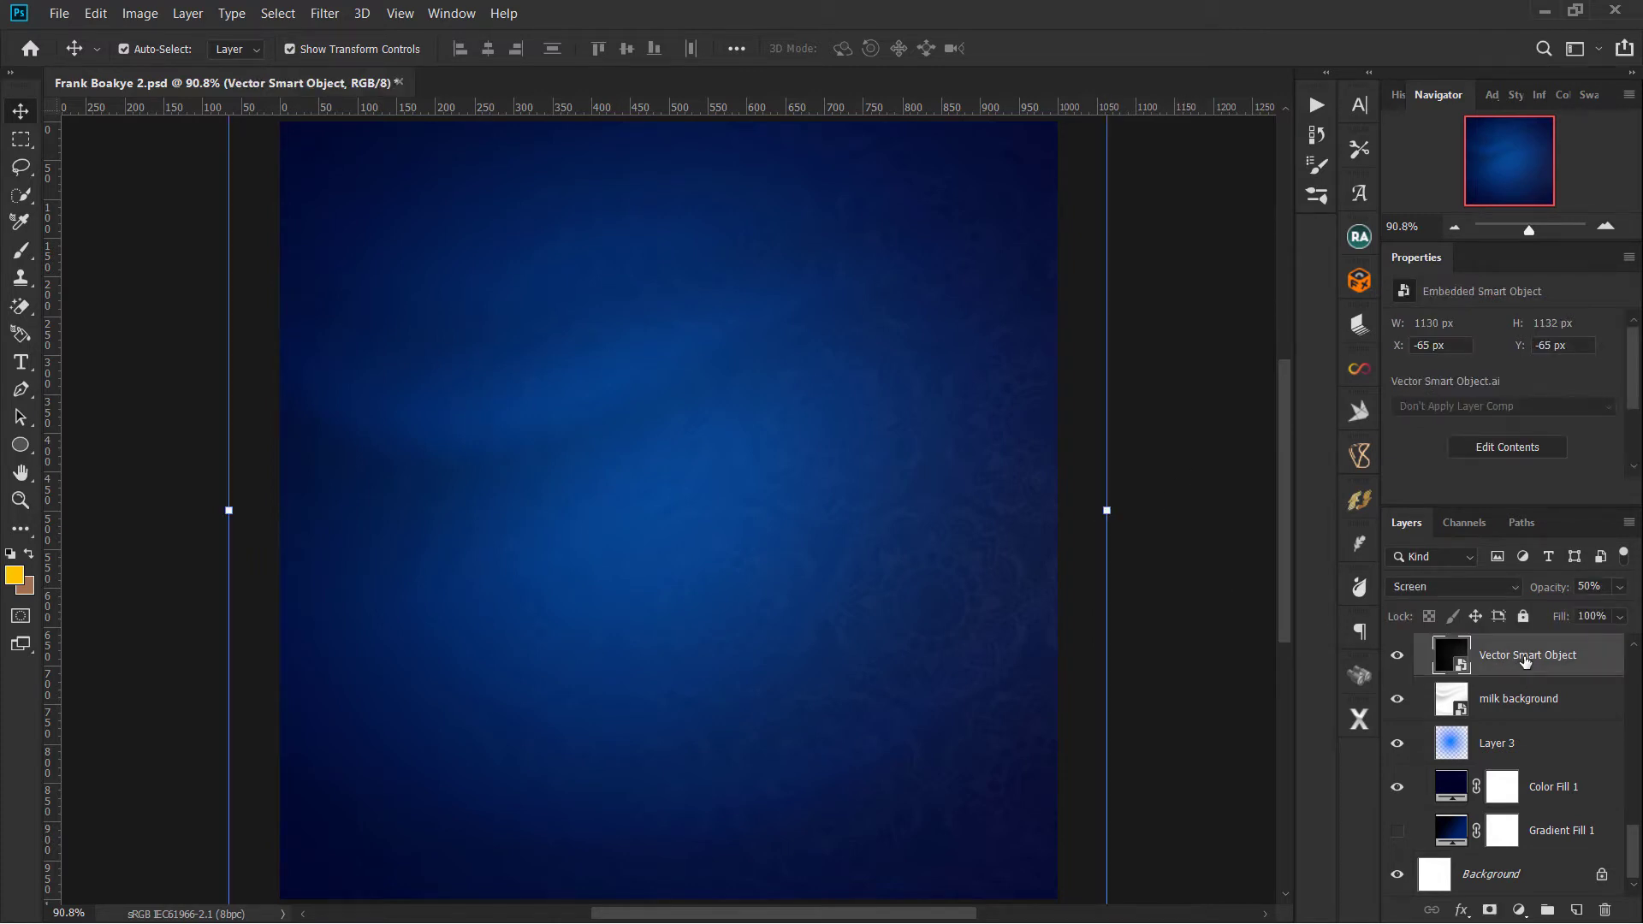
left_click(1232, 526)
scroll(1034, 521, "down", 1)
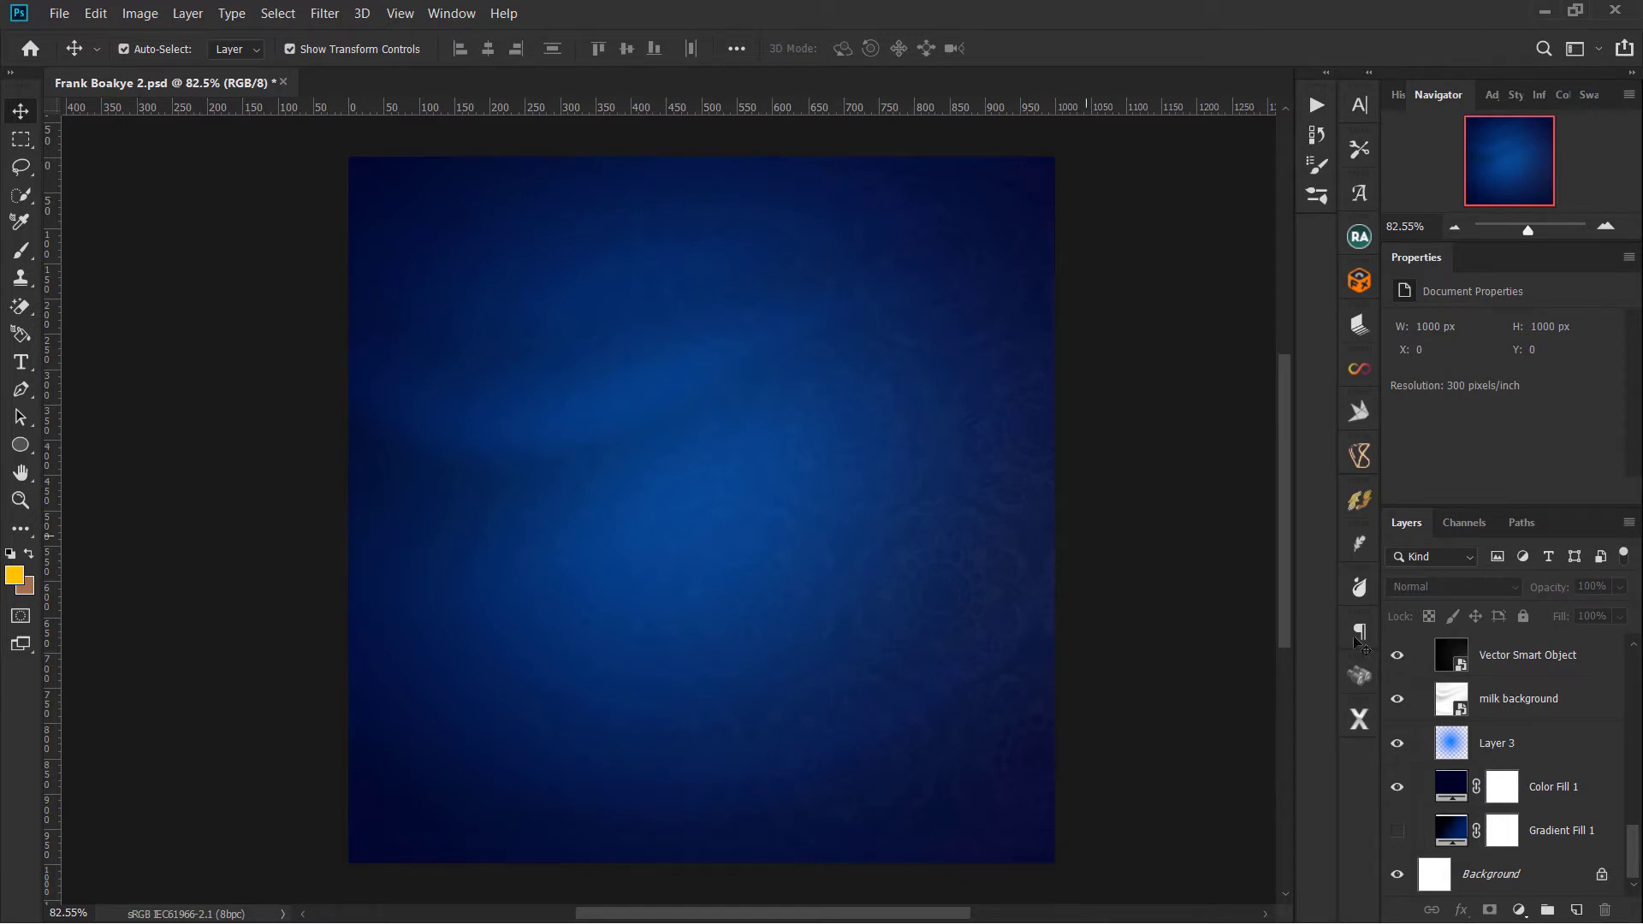
scroll(1473, 699, "up", 2)
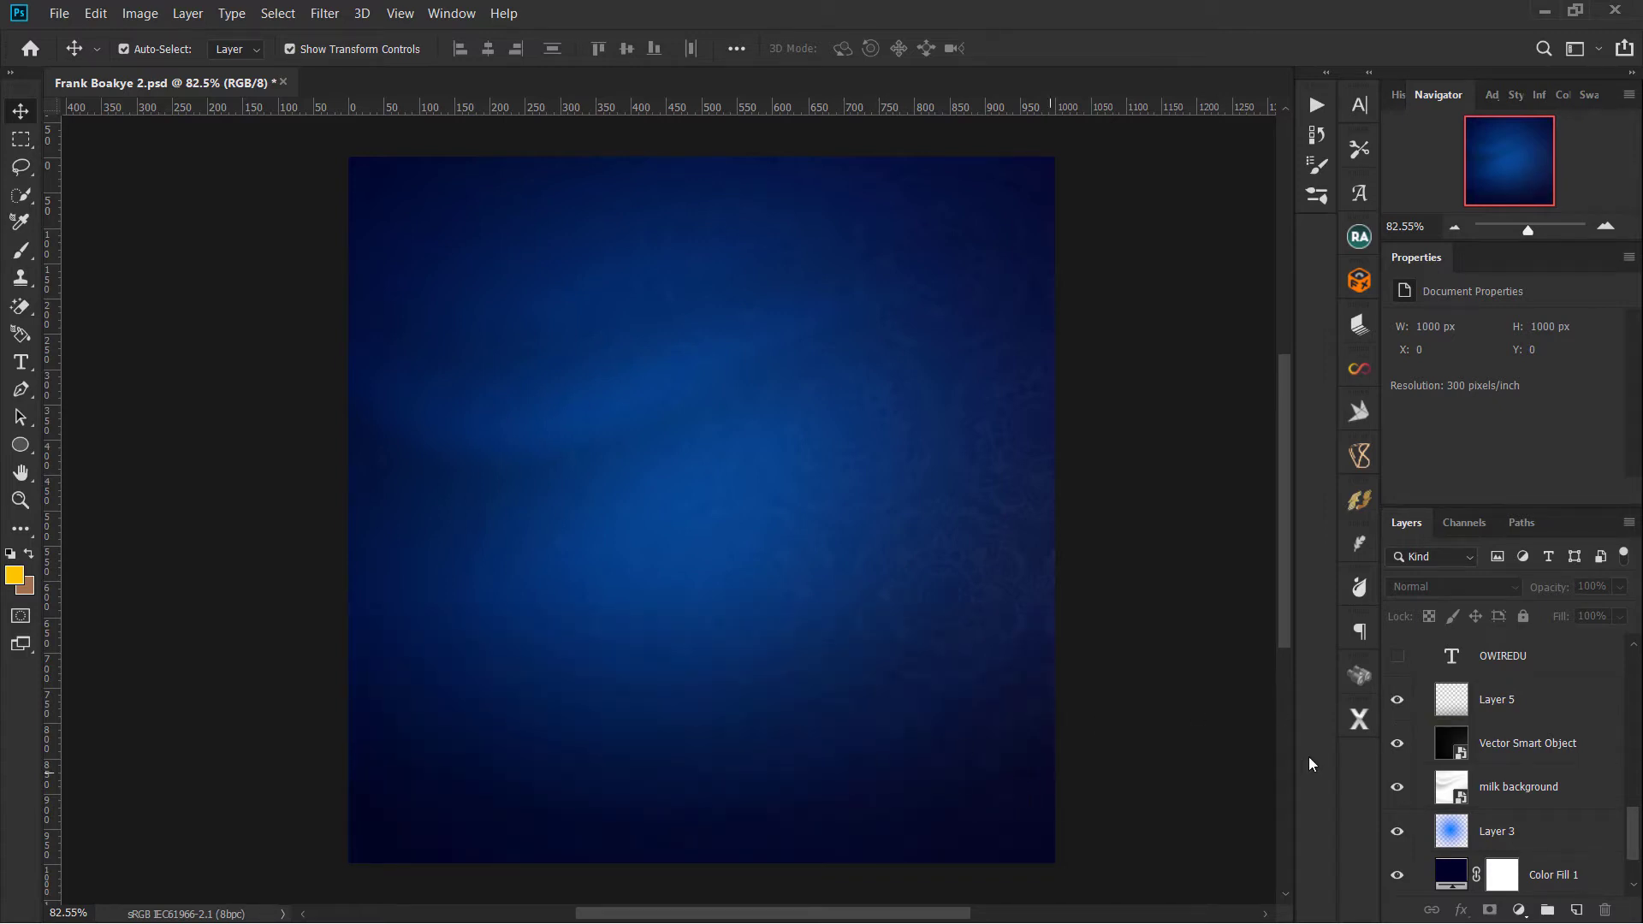
Step: Delete Layer 5, the OWIREDU name text layer and the 500_F stock texture layer
left_click(1396, 701)
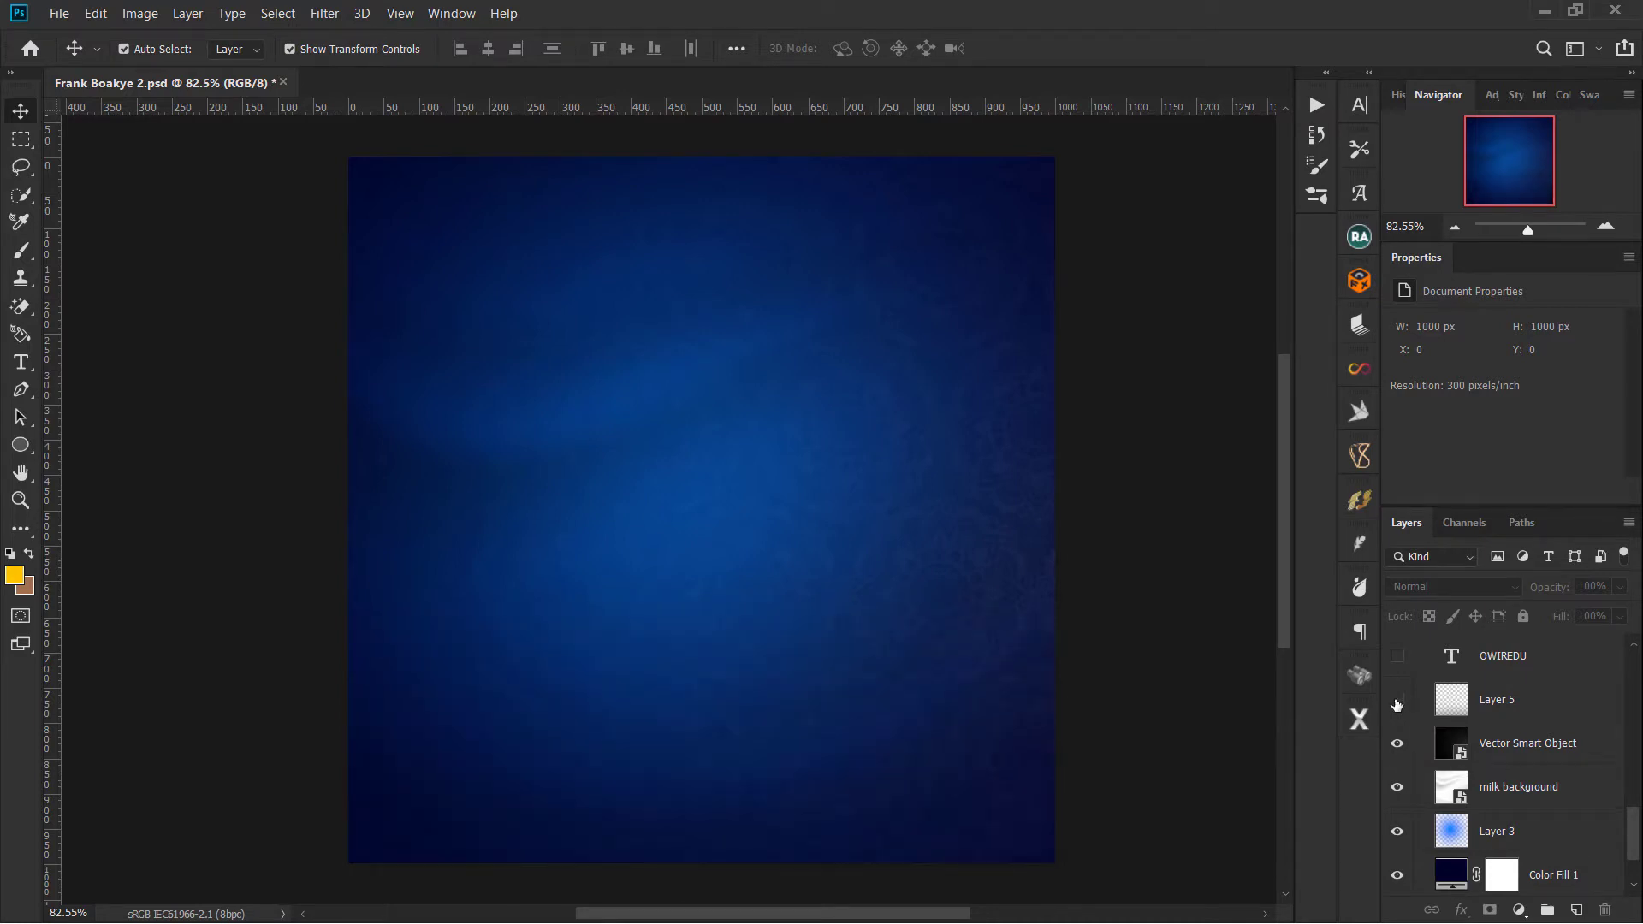
left_click(1499, 710)
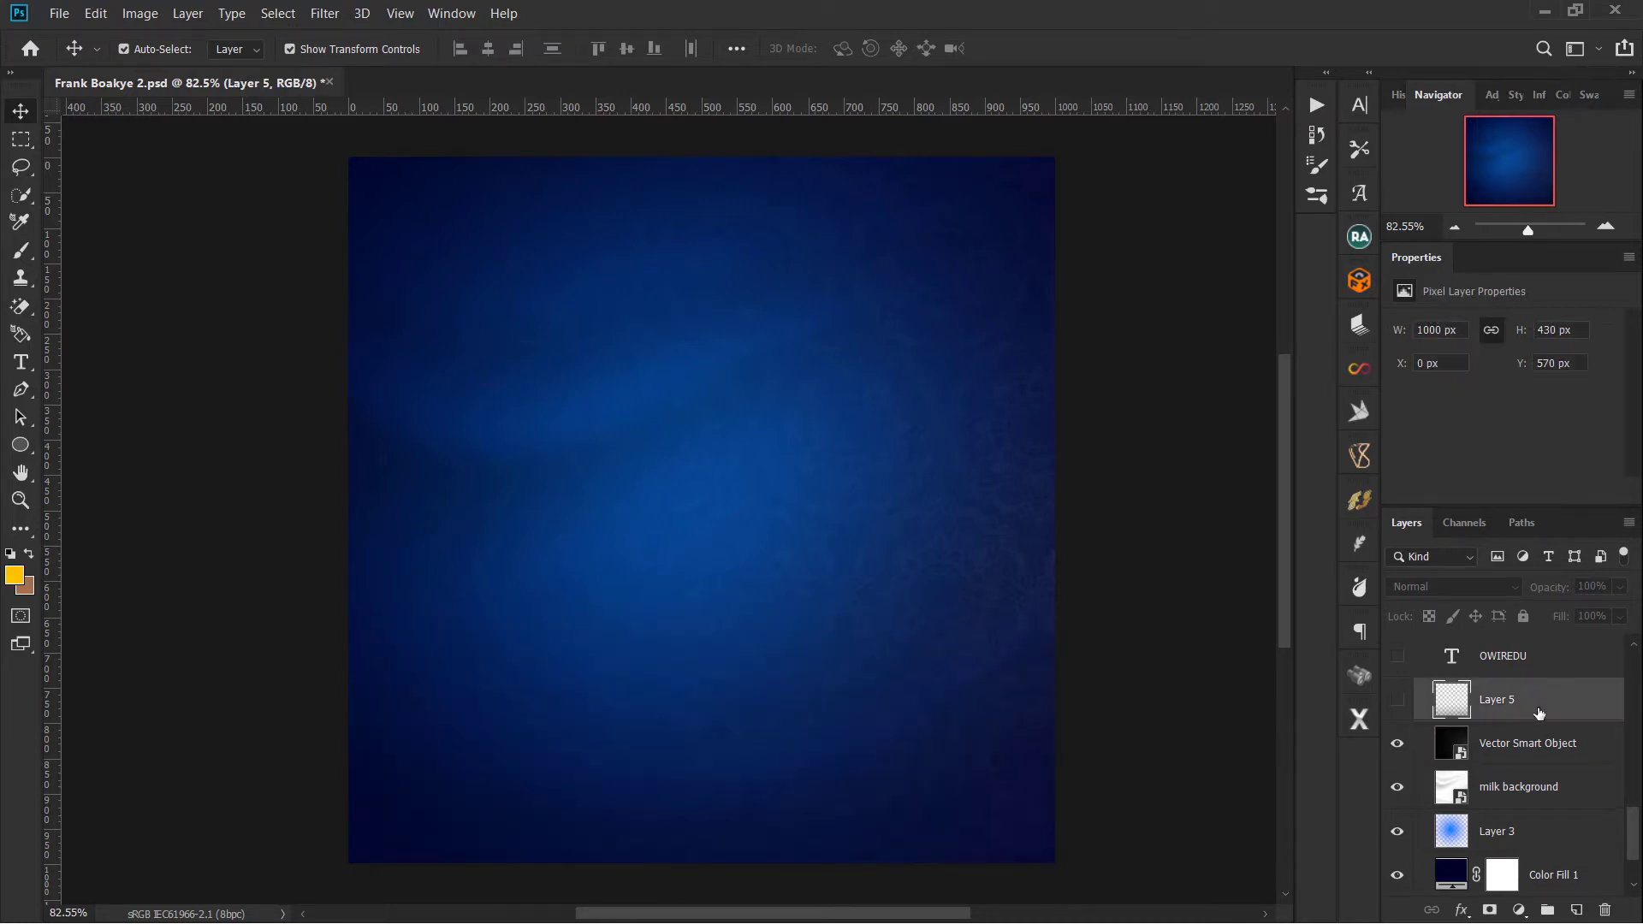
left_click_drag(1561, 701, 1601, 908)
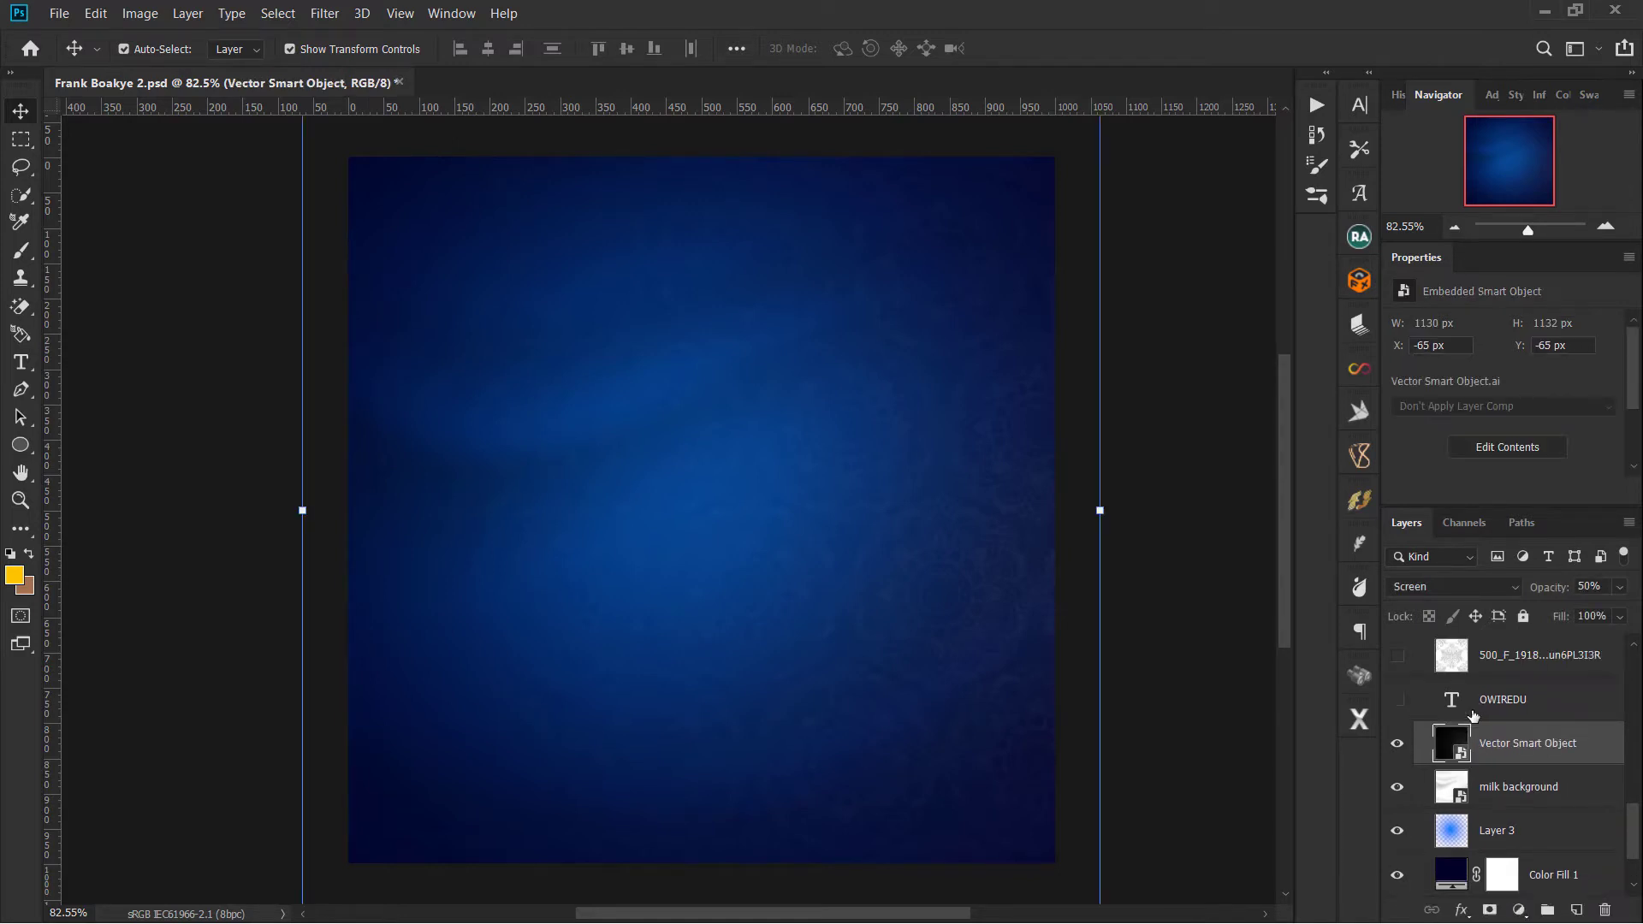
scroll(1471, 714, "up", 1)
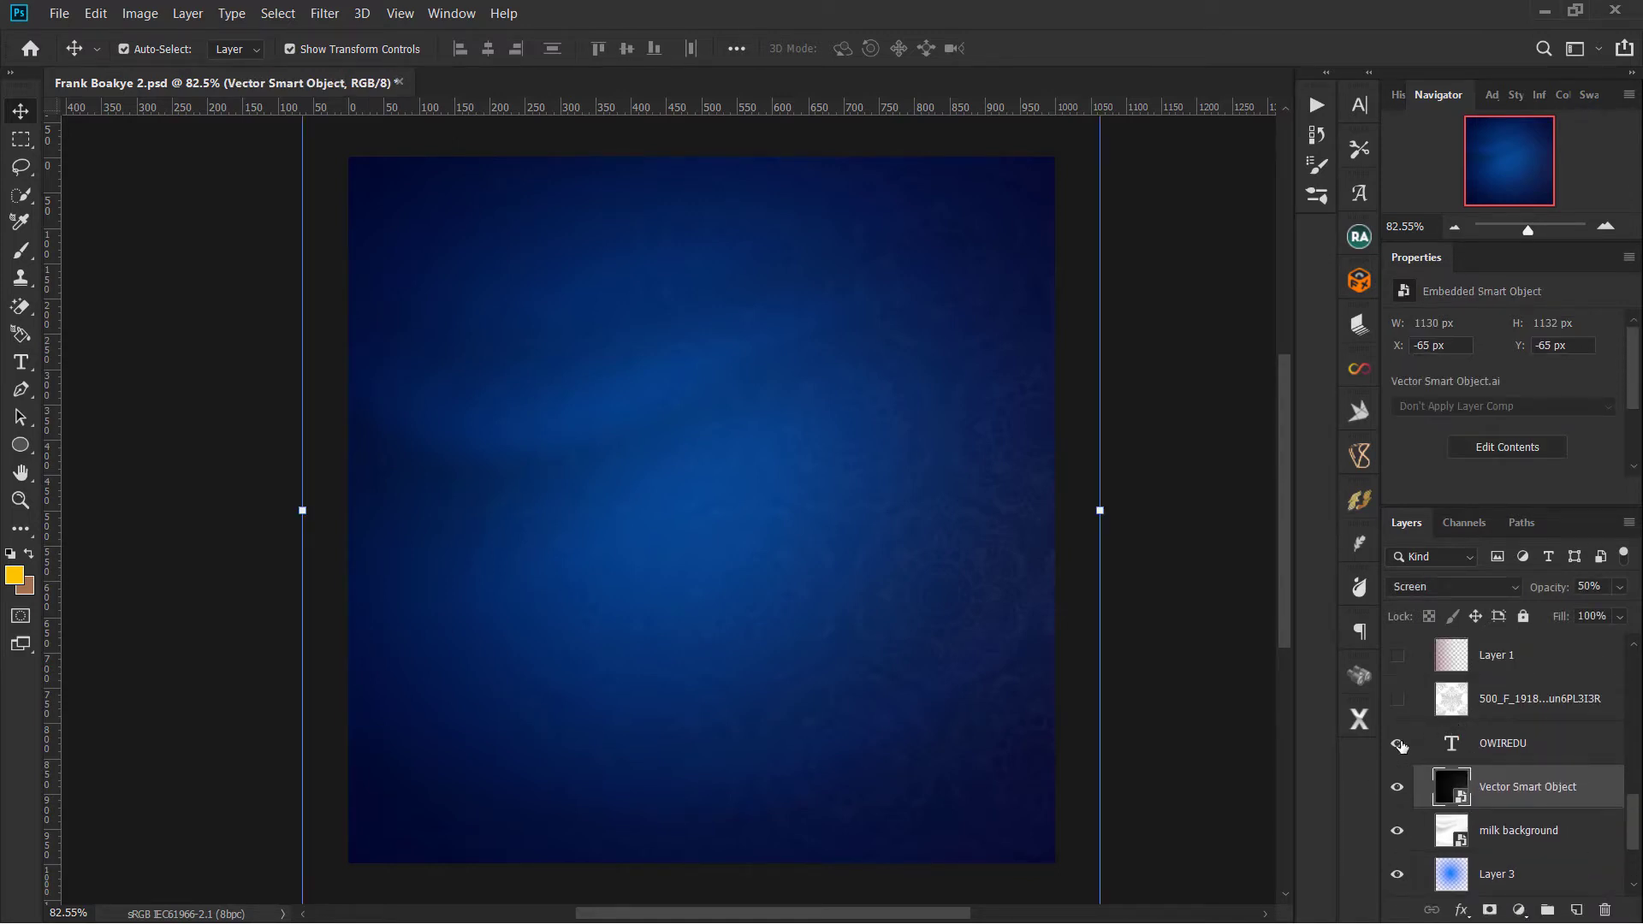
left_click(1398, 742)
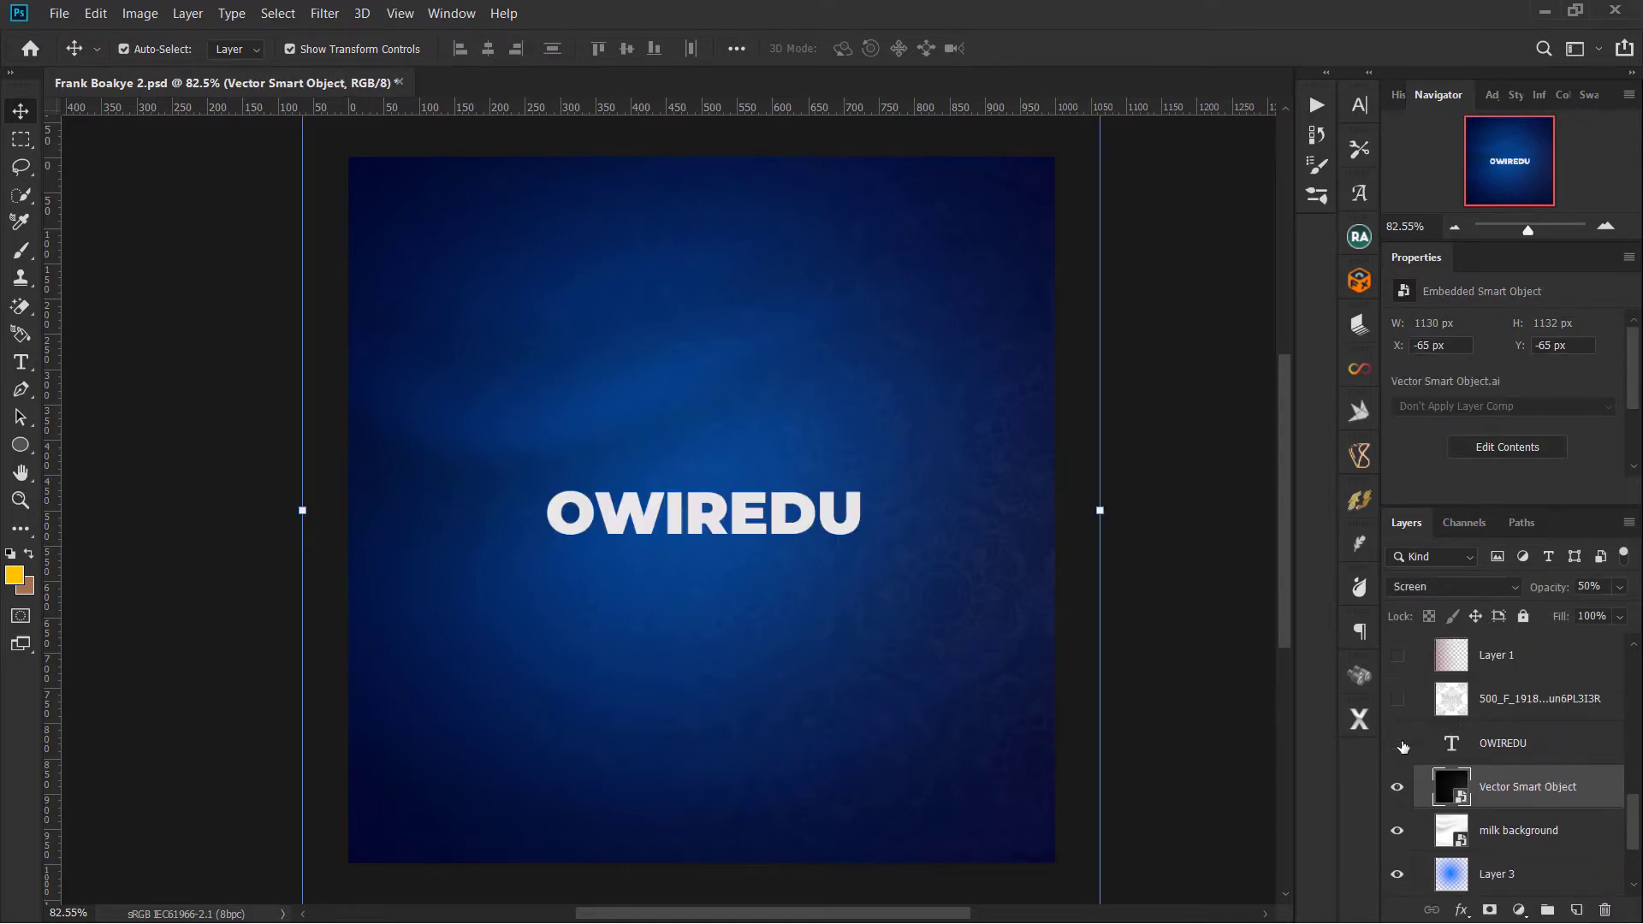
left_click(1501, 742)
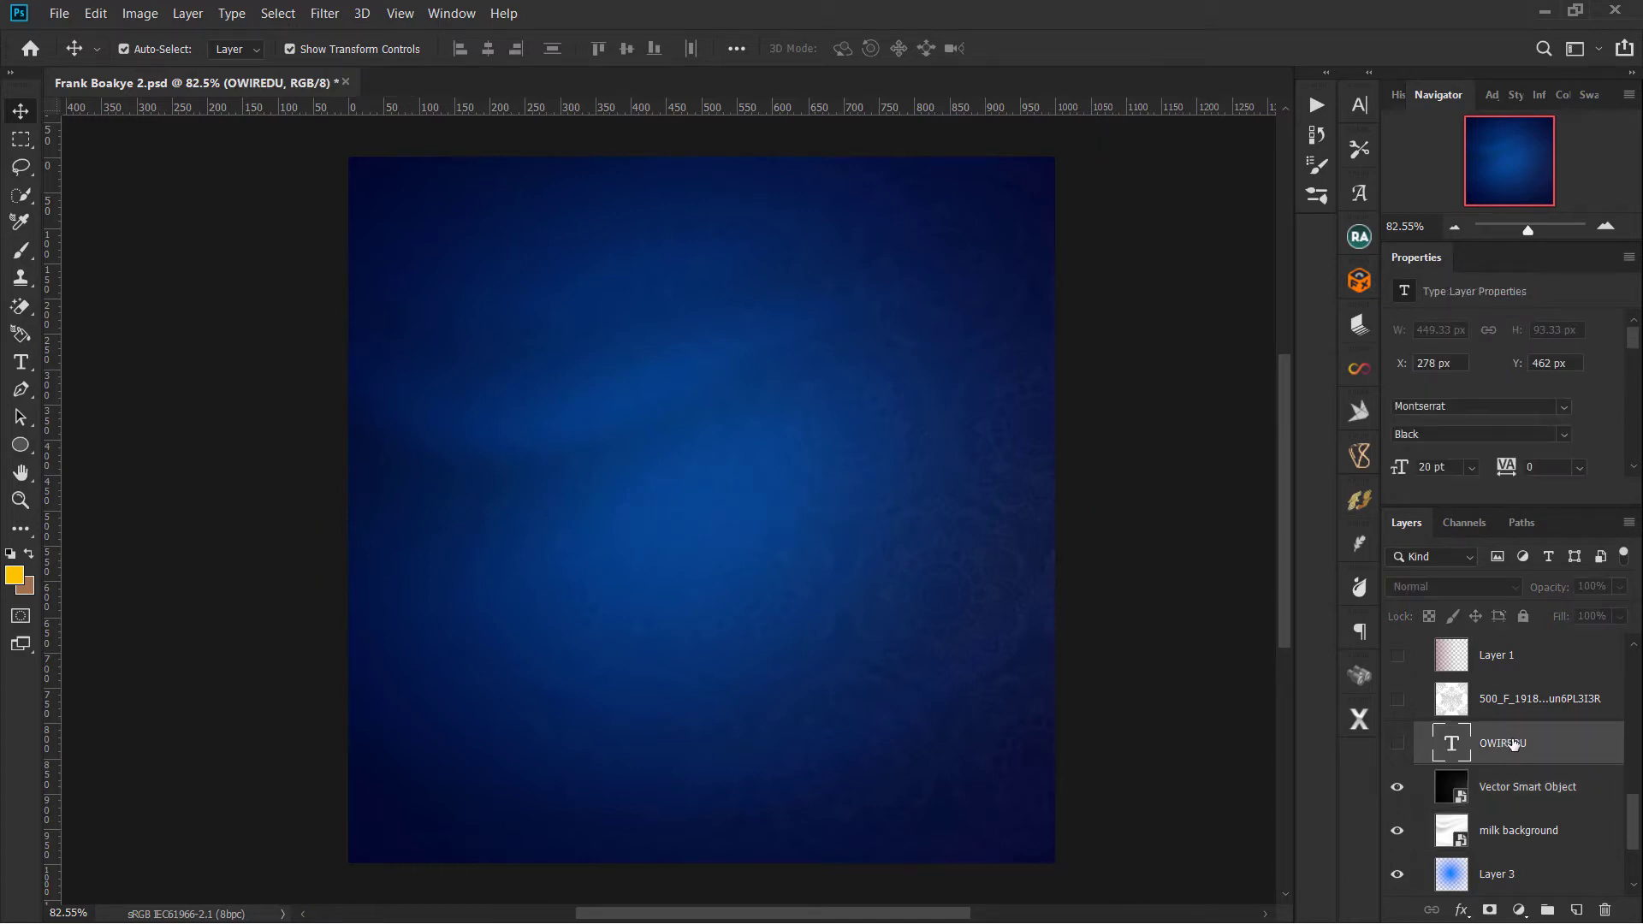
left_click_drag(1513, 744, 1599, 911)
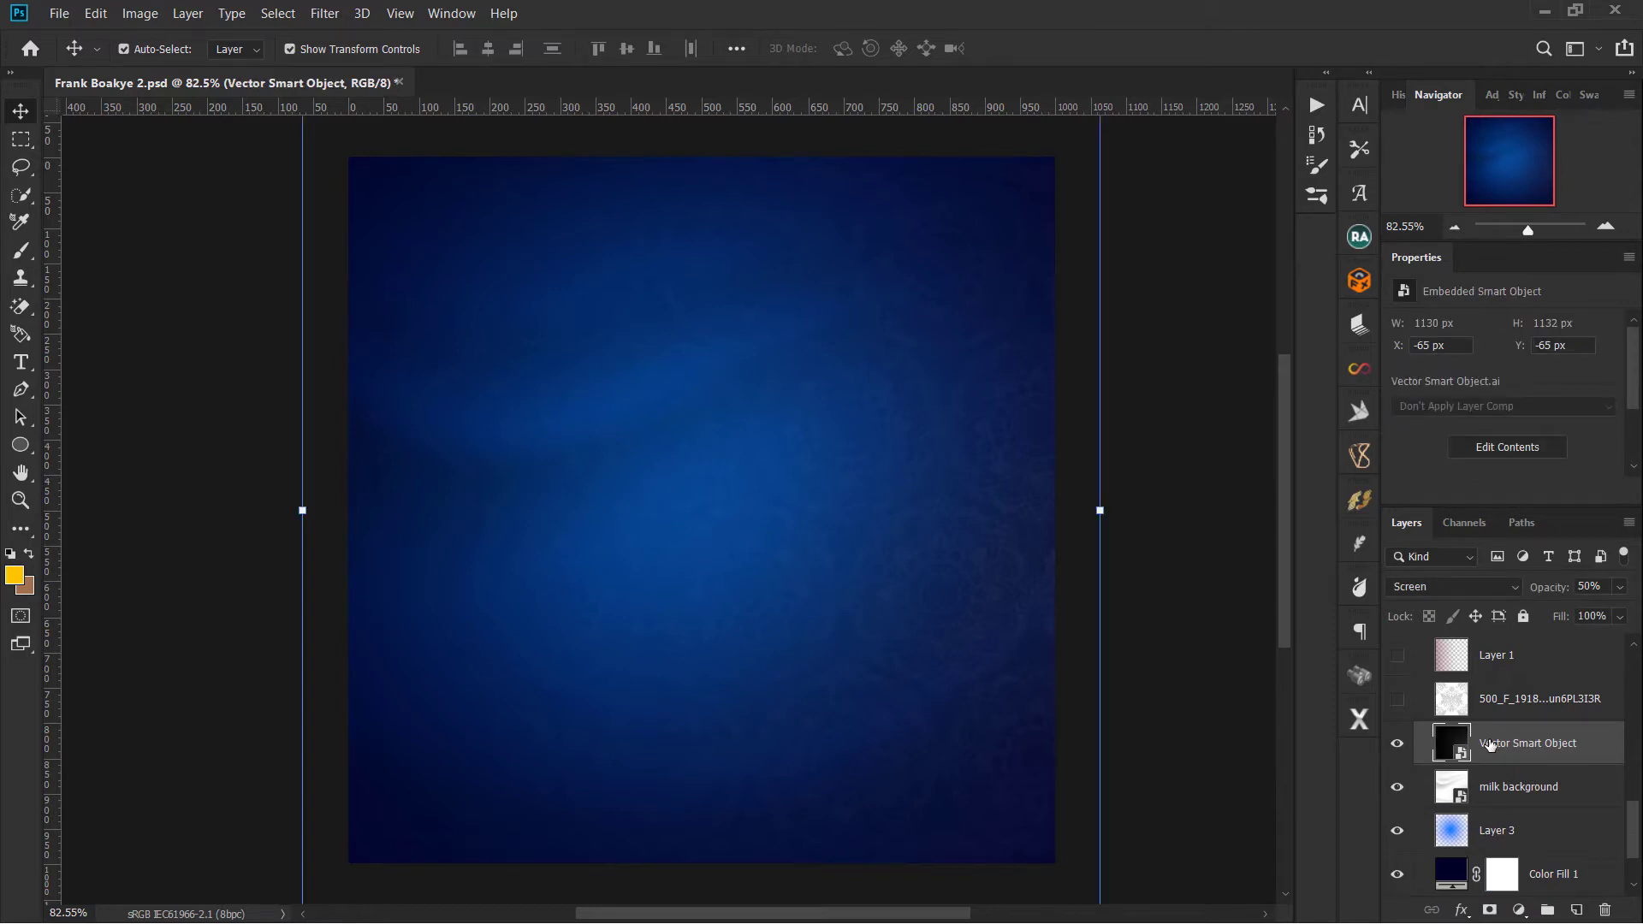
left_click(1397, 700)
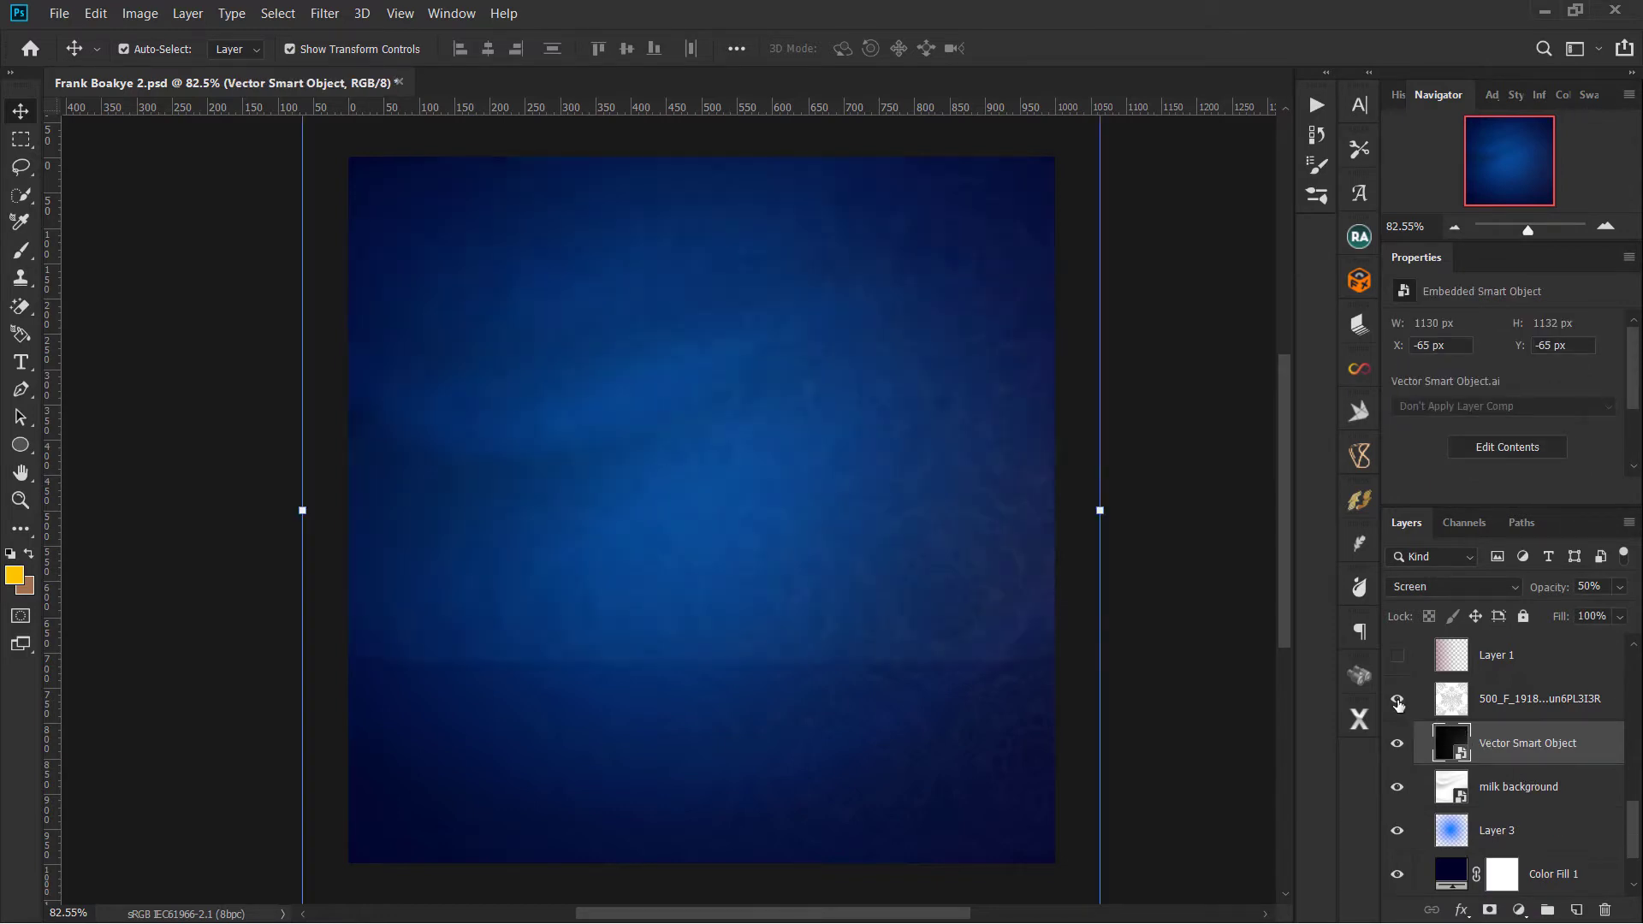
left_click(1397, 700)
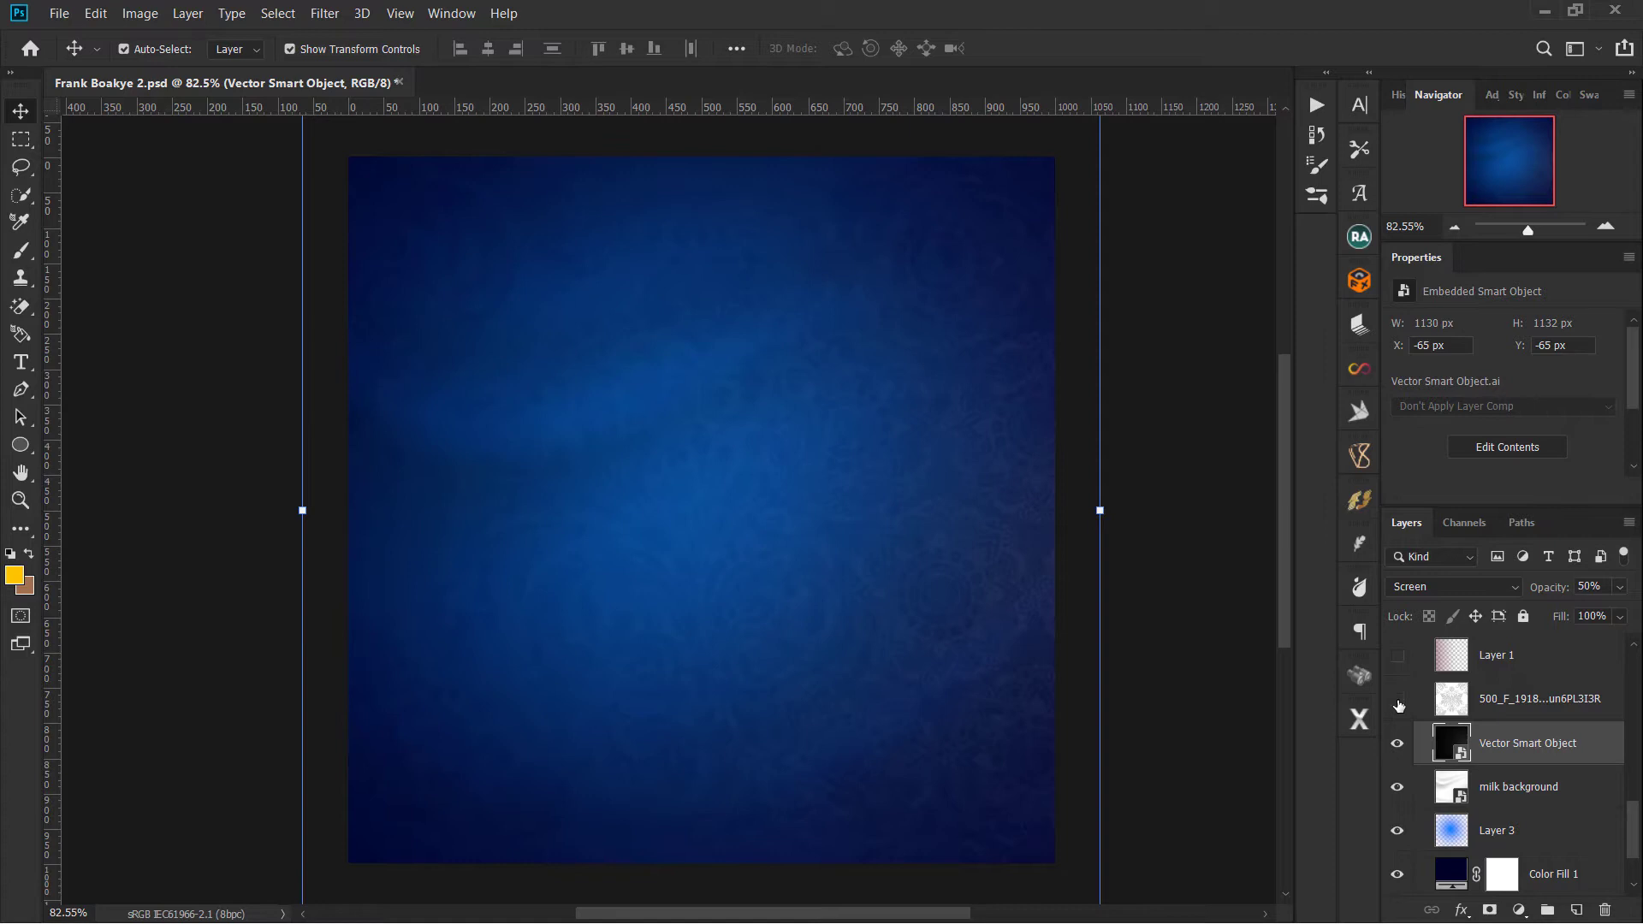
left_click(1544, 700)
left_click_drag(1550, 702, 1605, 910)
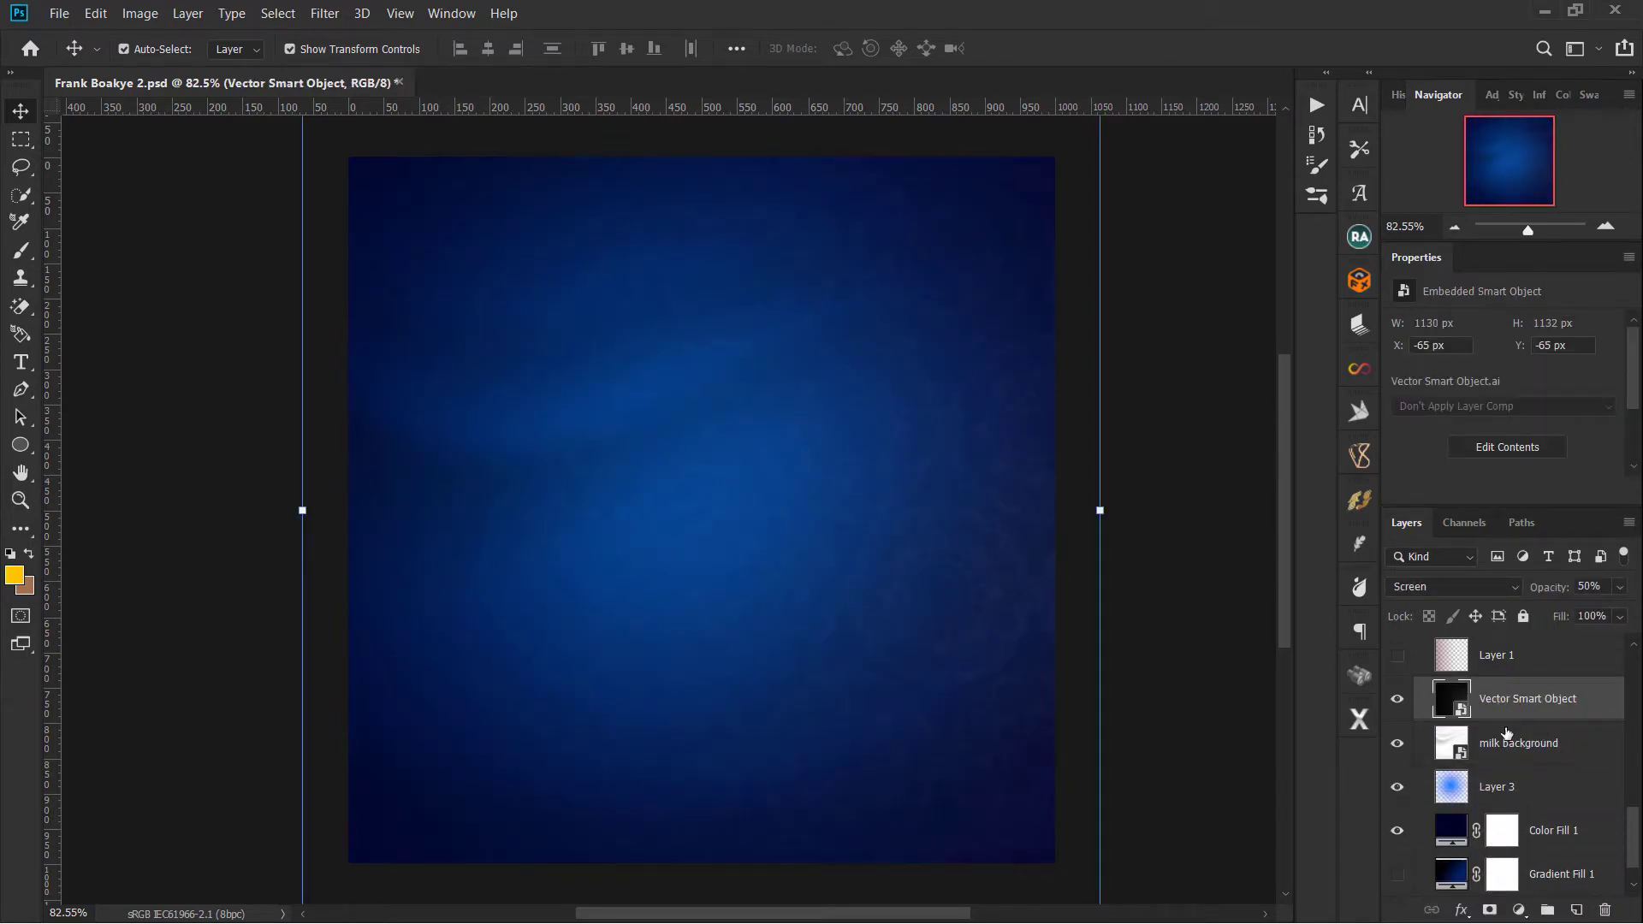
Step: Show and select Layer 1, blended in Overlay at 100% over the background
scroll(1505, 733, "up", 1)
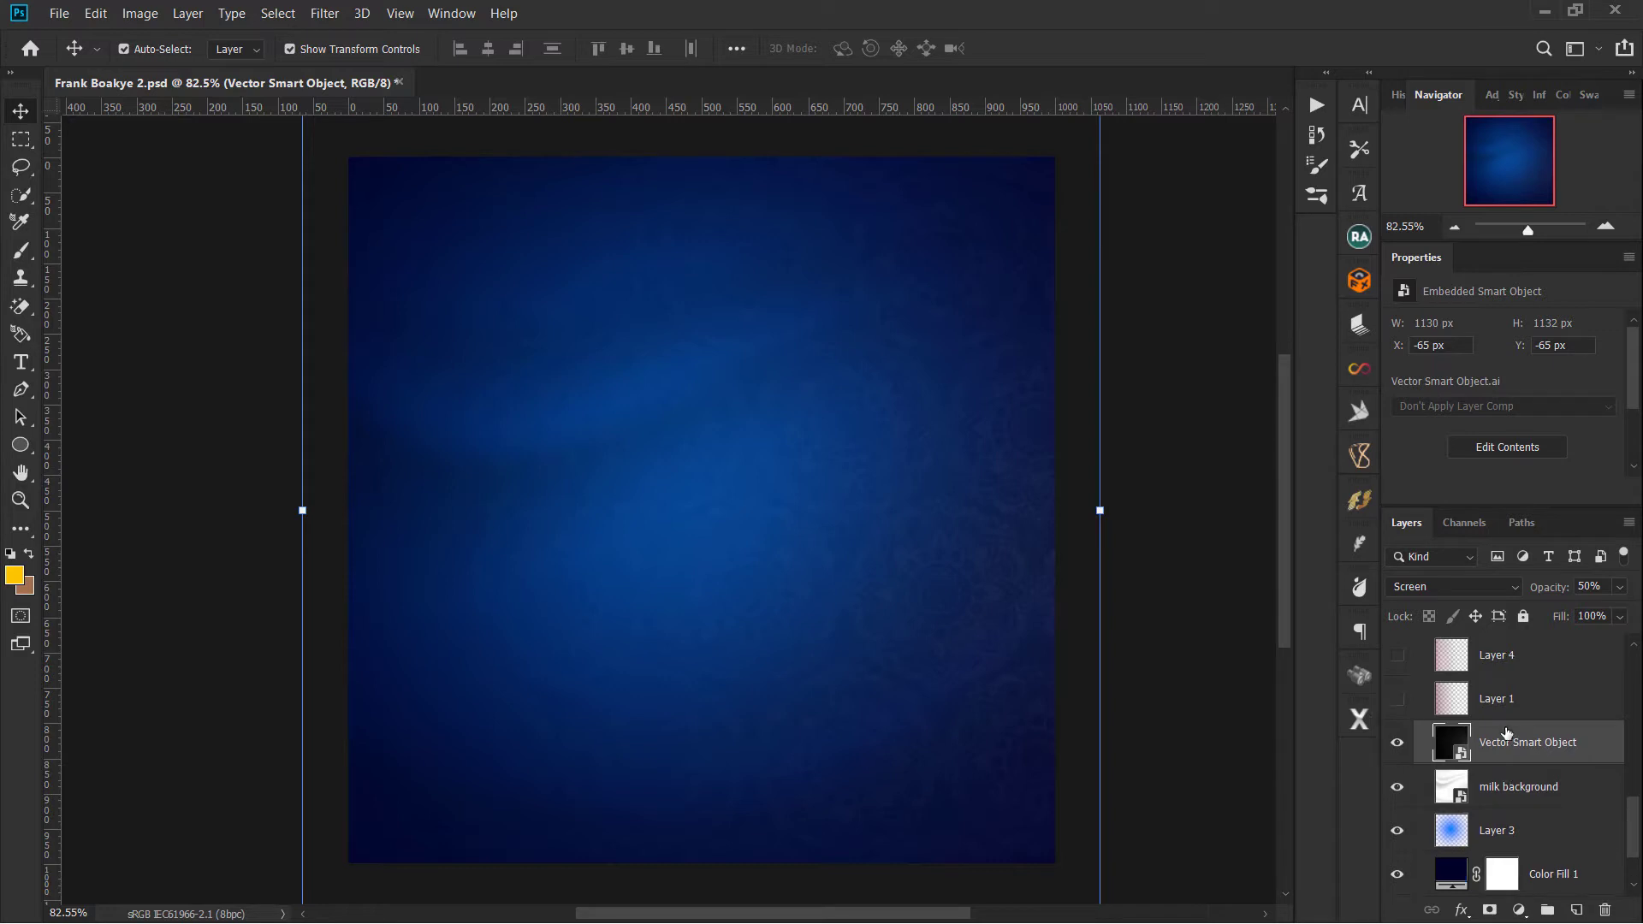
left_click(1397, 699)
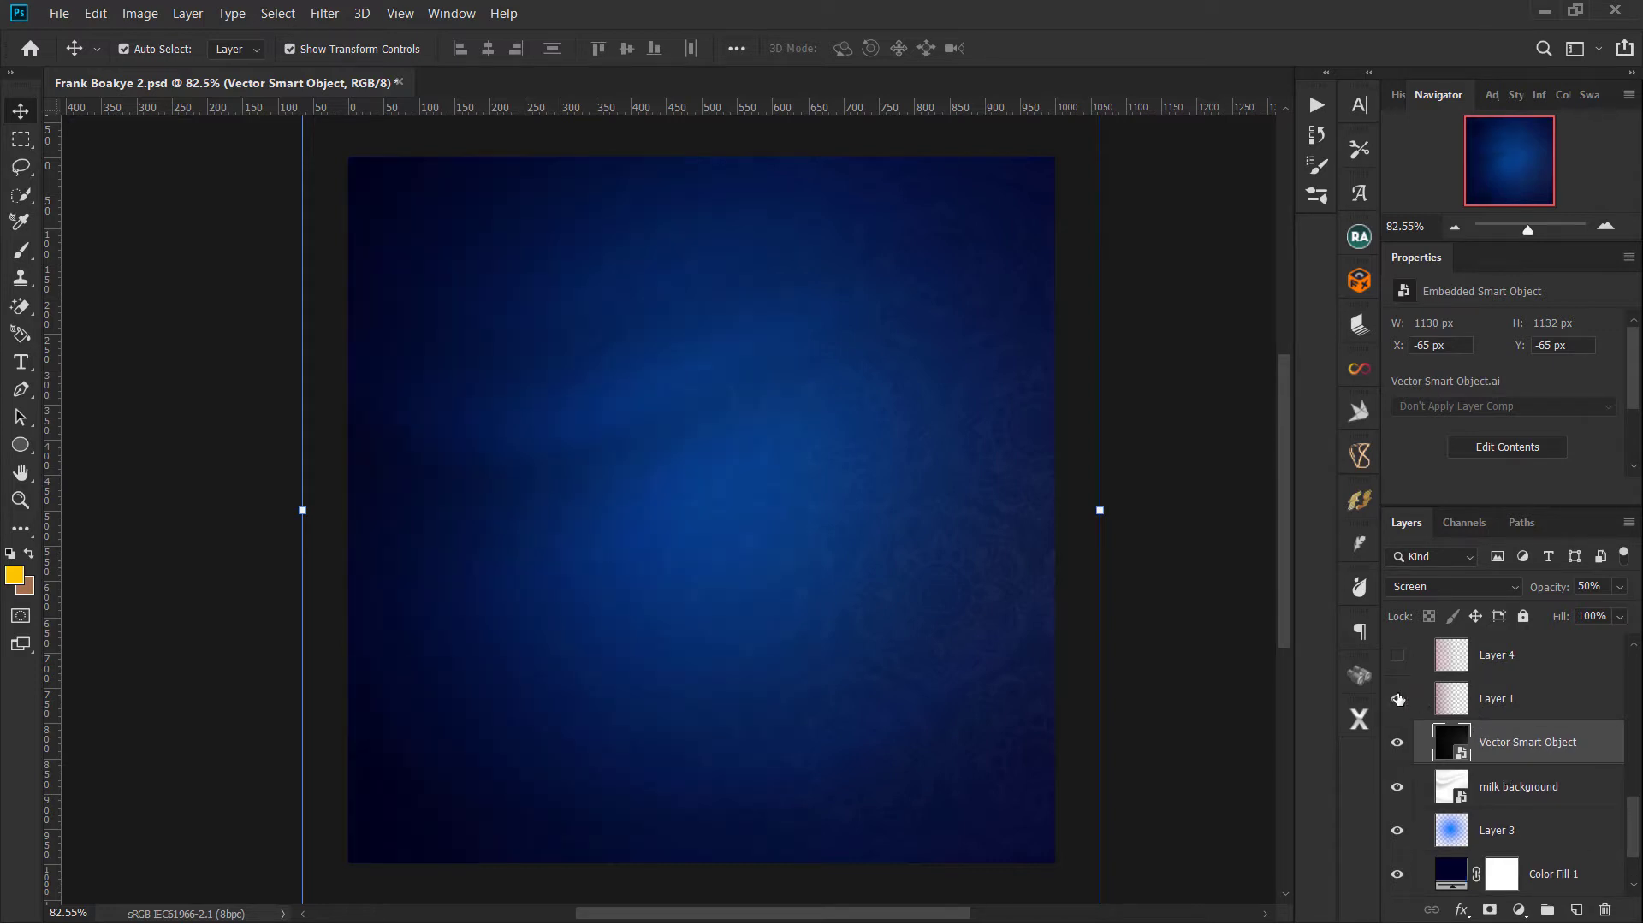
left_click(1550, 703)
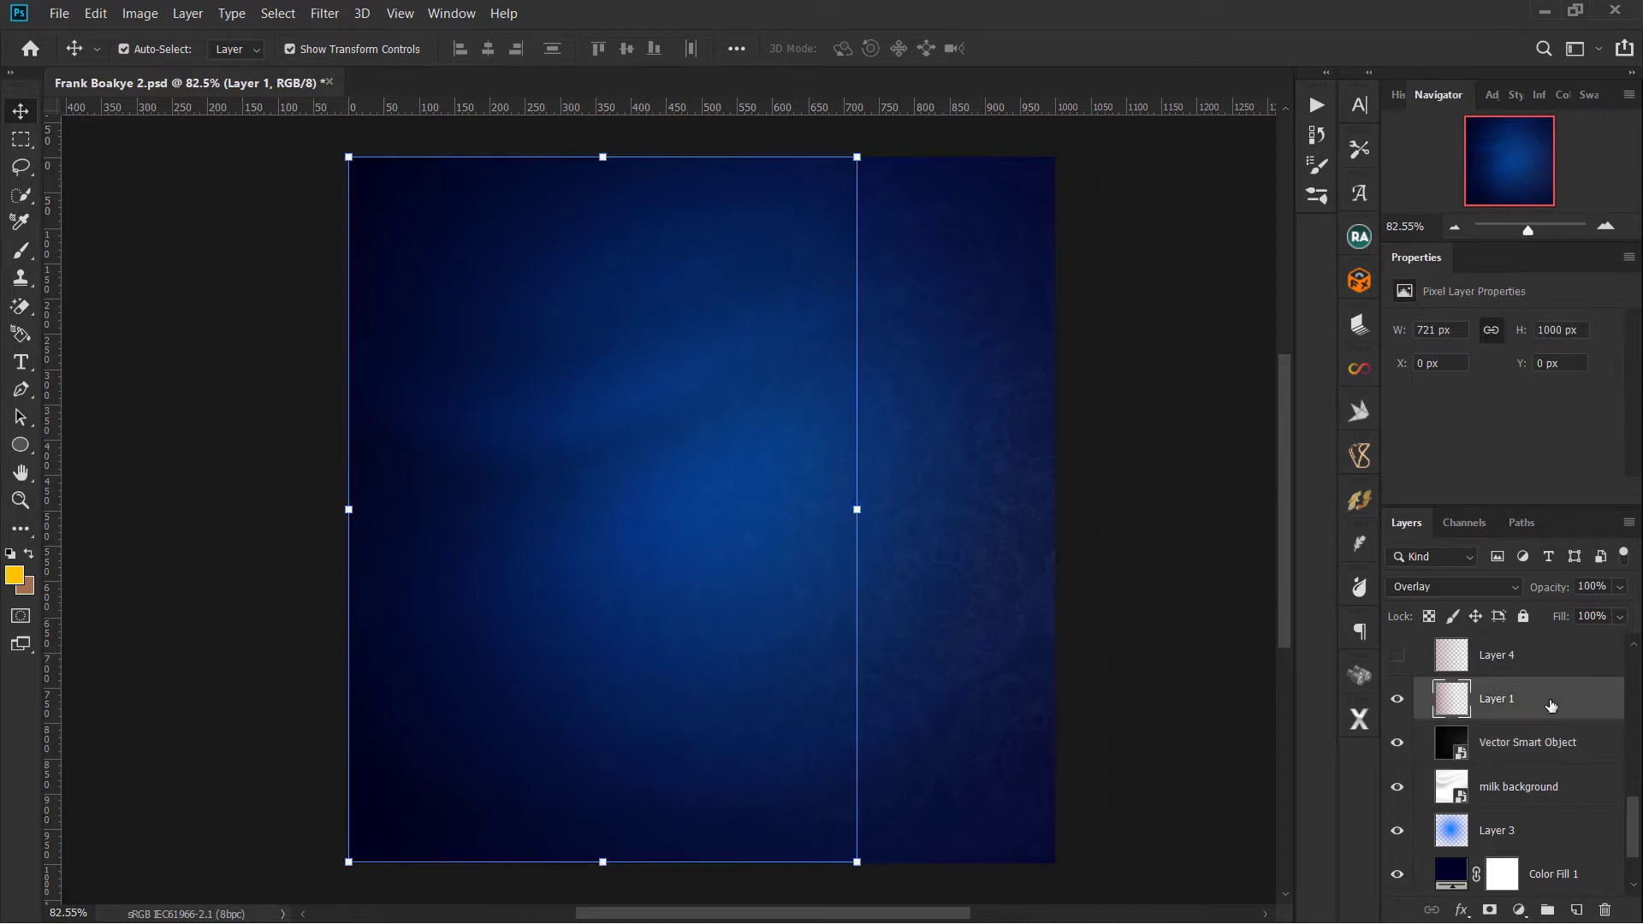
scroll(1550, 703, "up", 1)
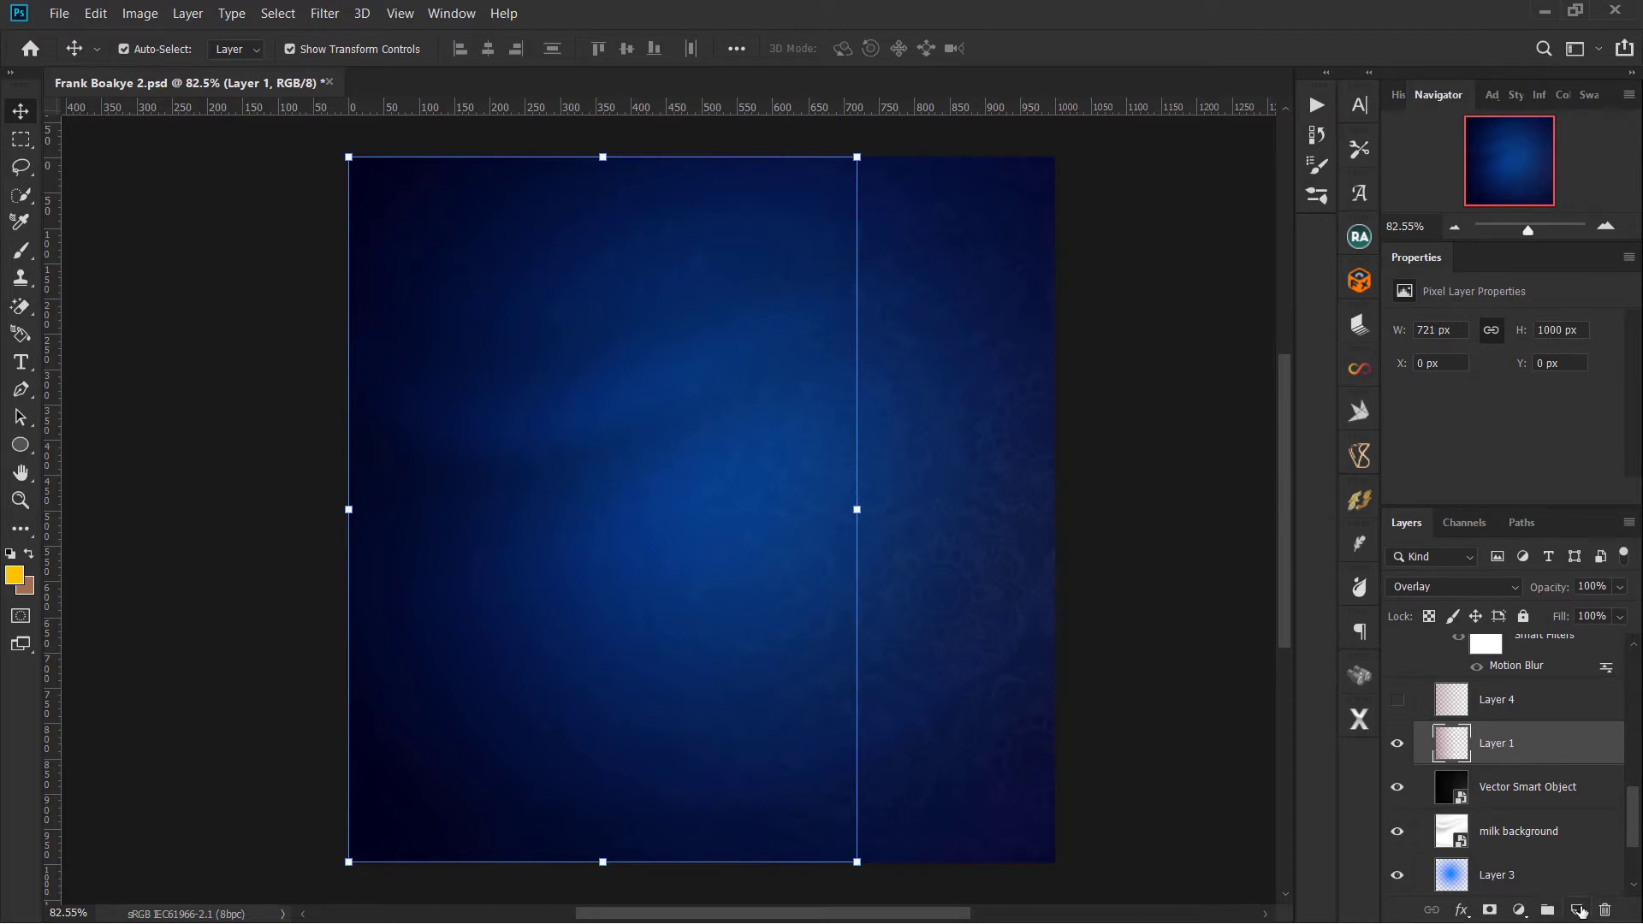
left_click(21, 528)
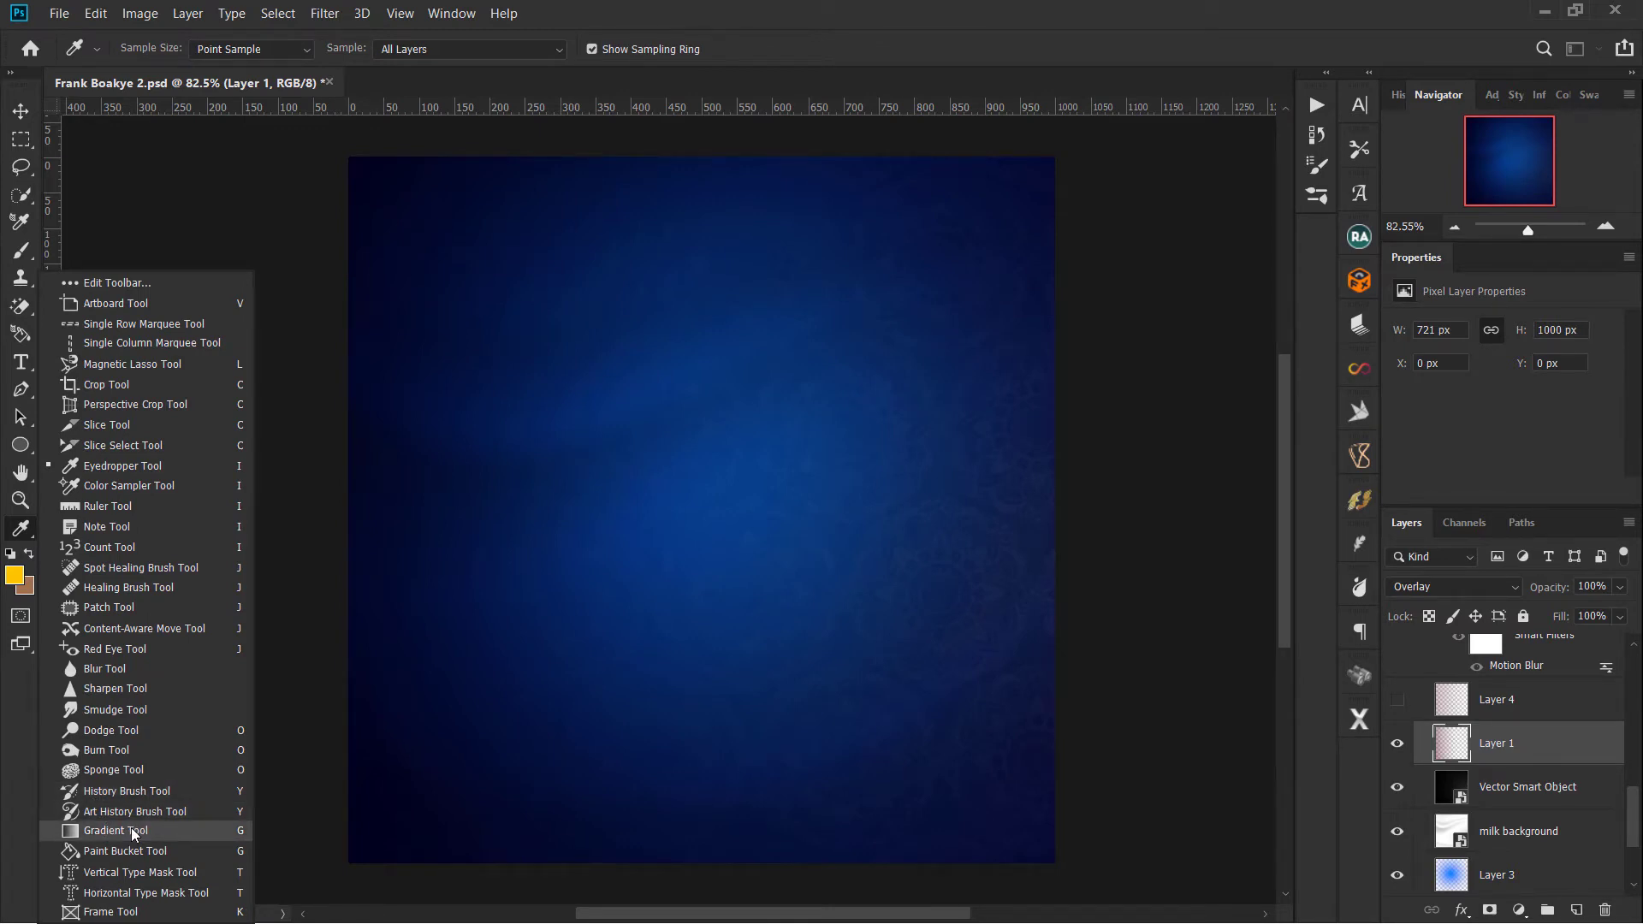
left_click(754, 7)
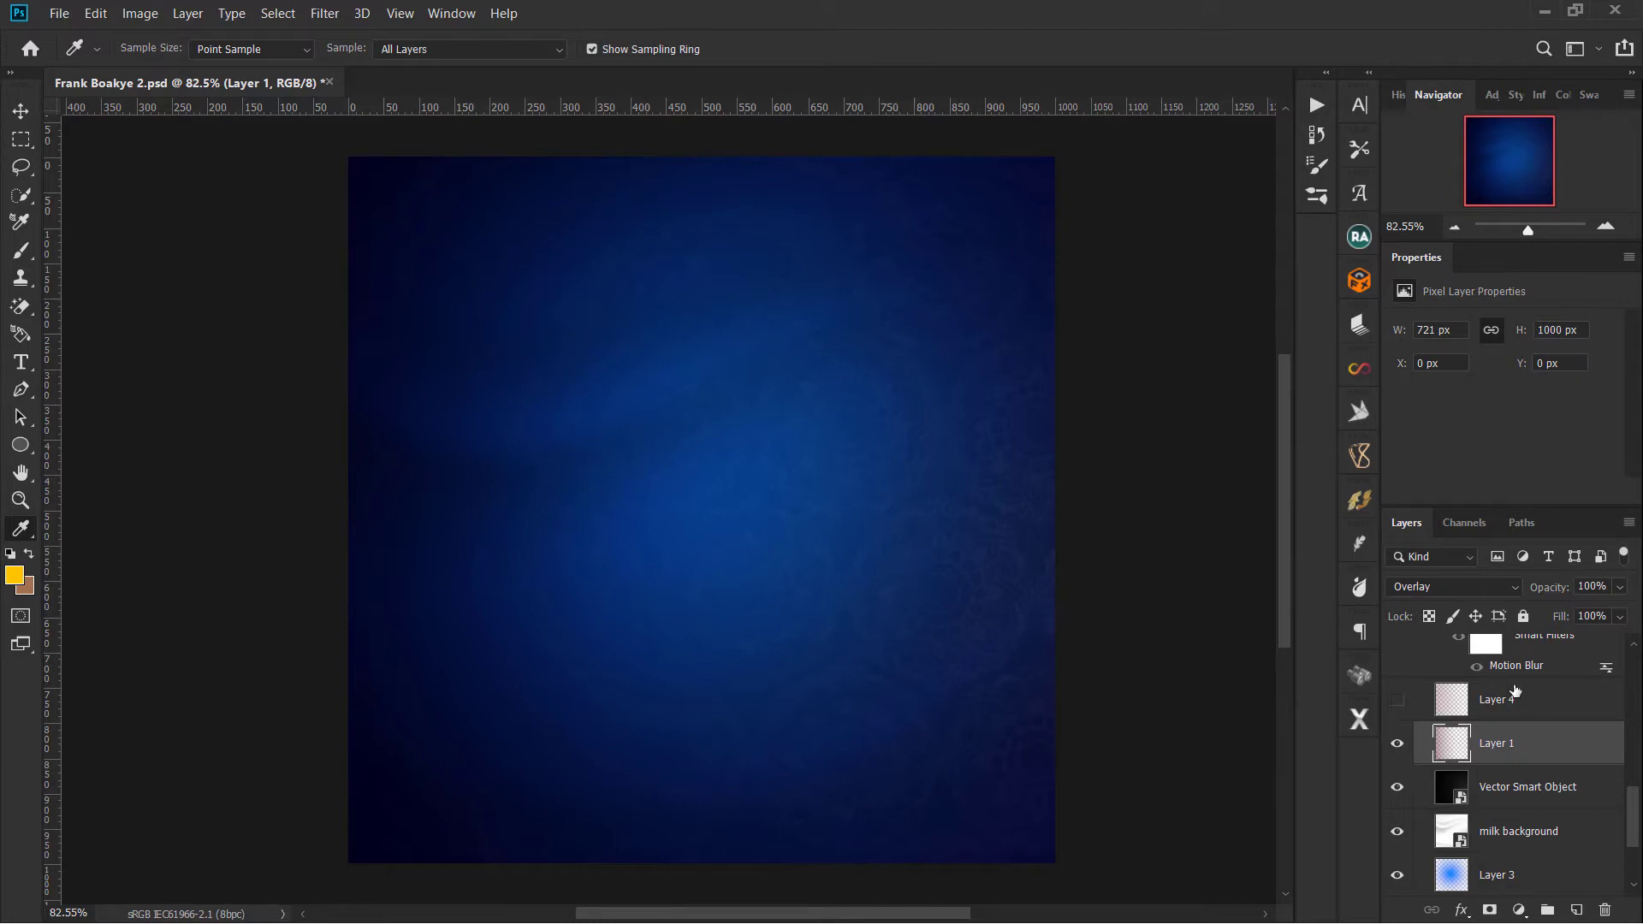
Step: Show Layer 4's magenta left-edge tint and the motion-blurred name smart object copy
left_click(1396, 701)
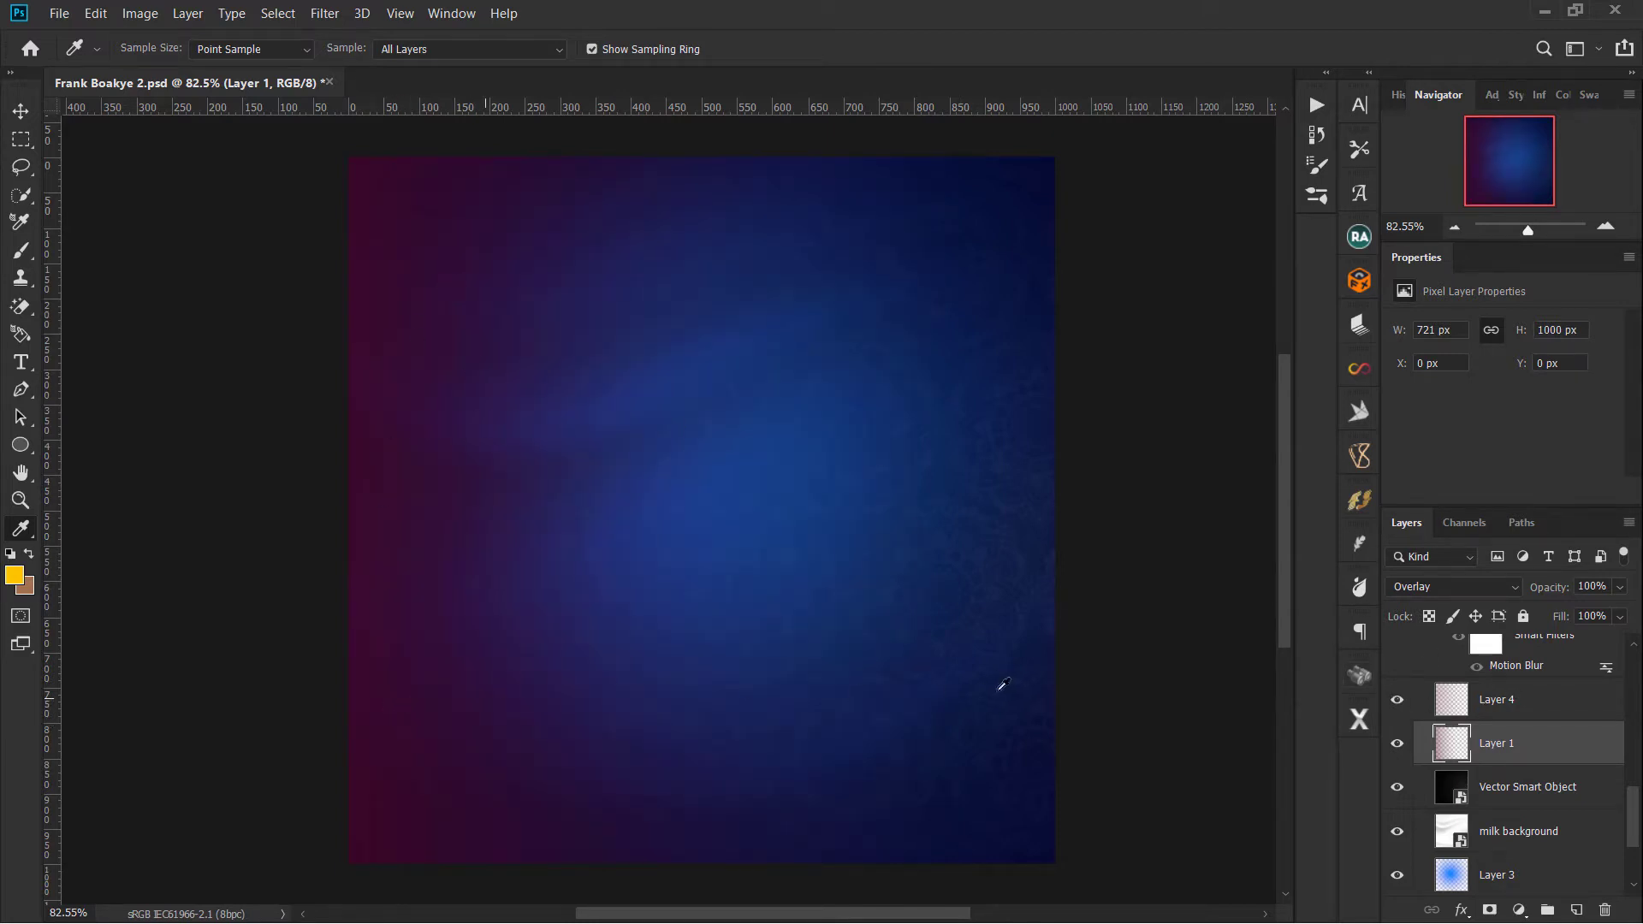
left_click(1547, 717)
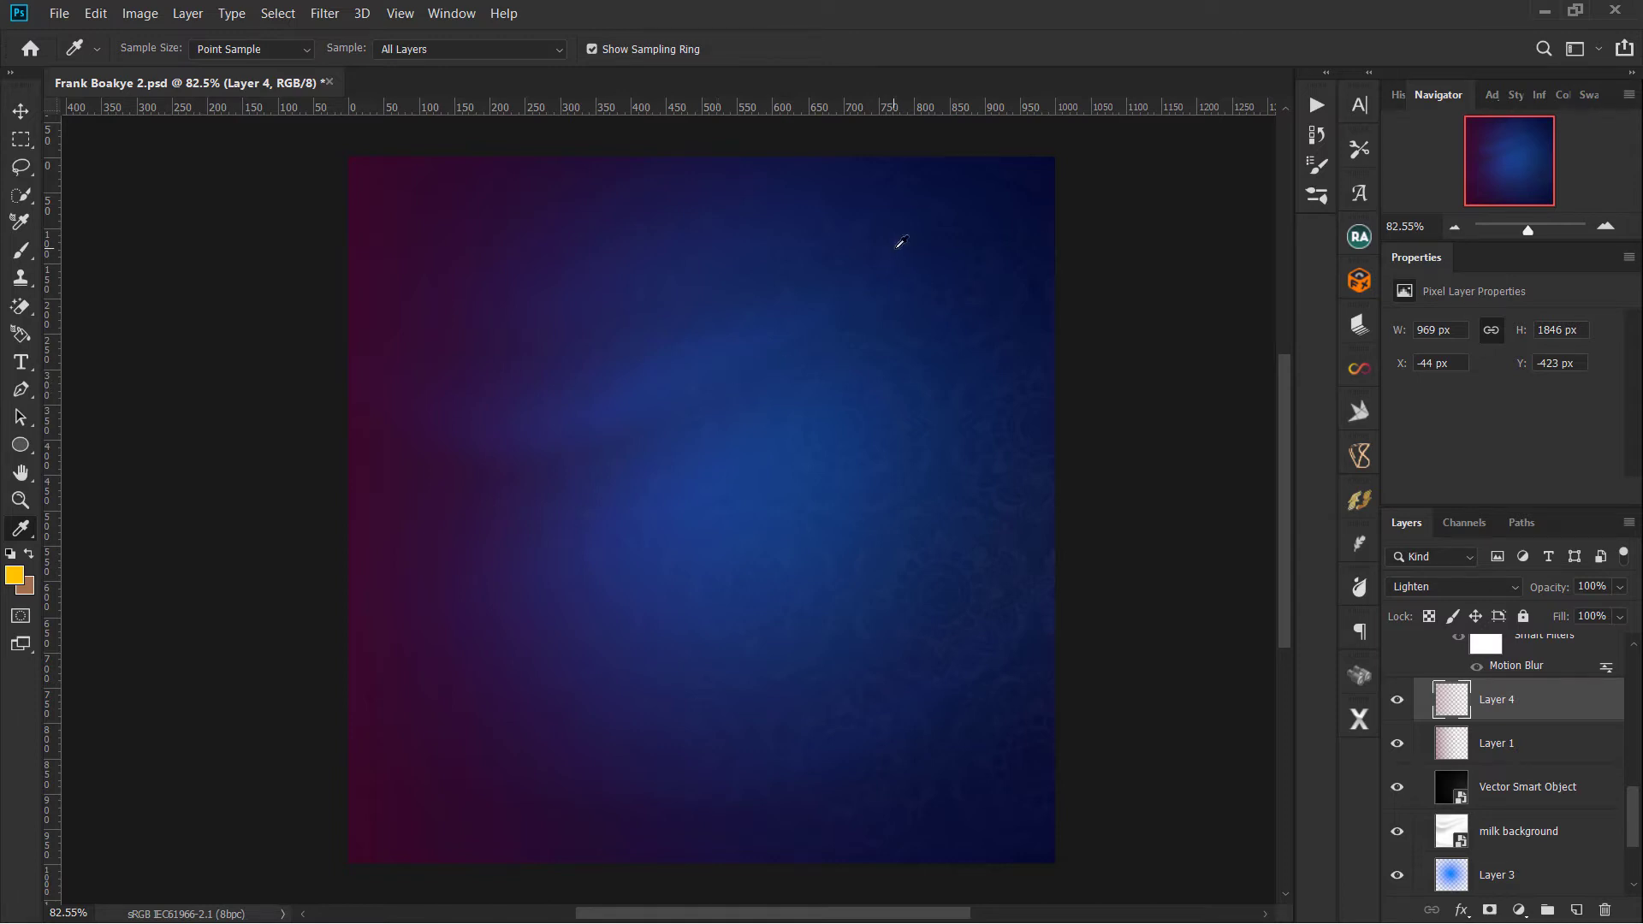
scroll(1486, 805, "up", 3)
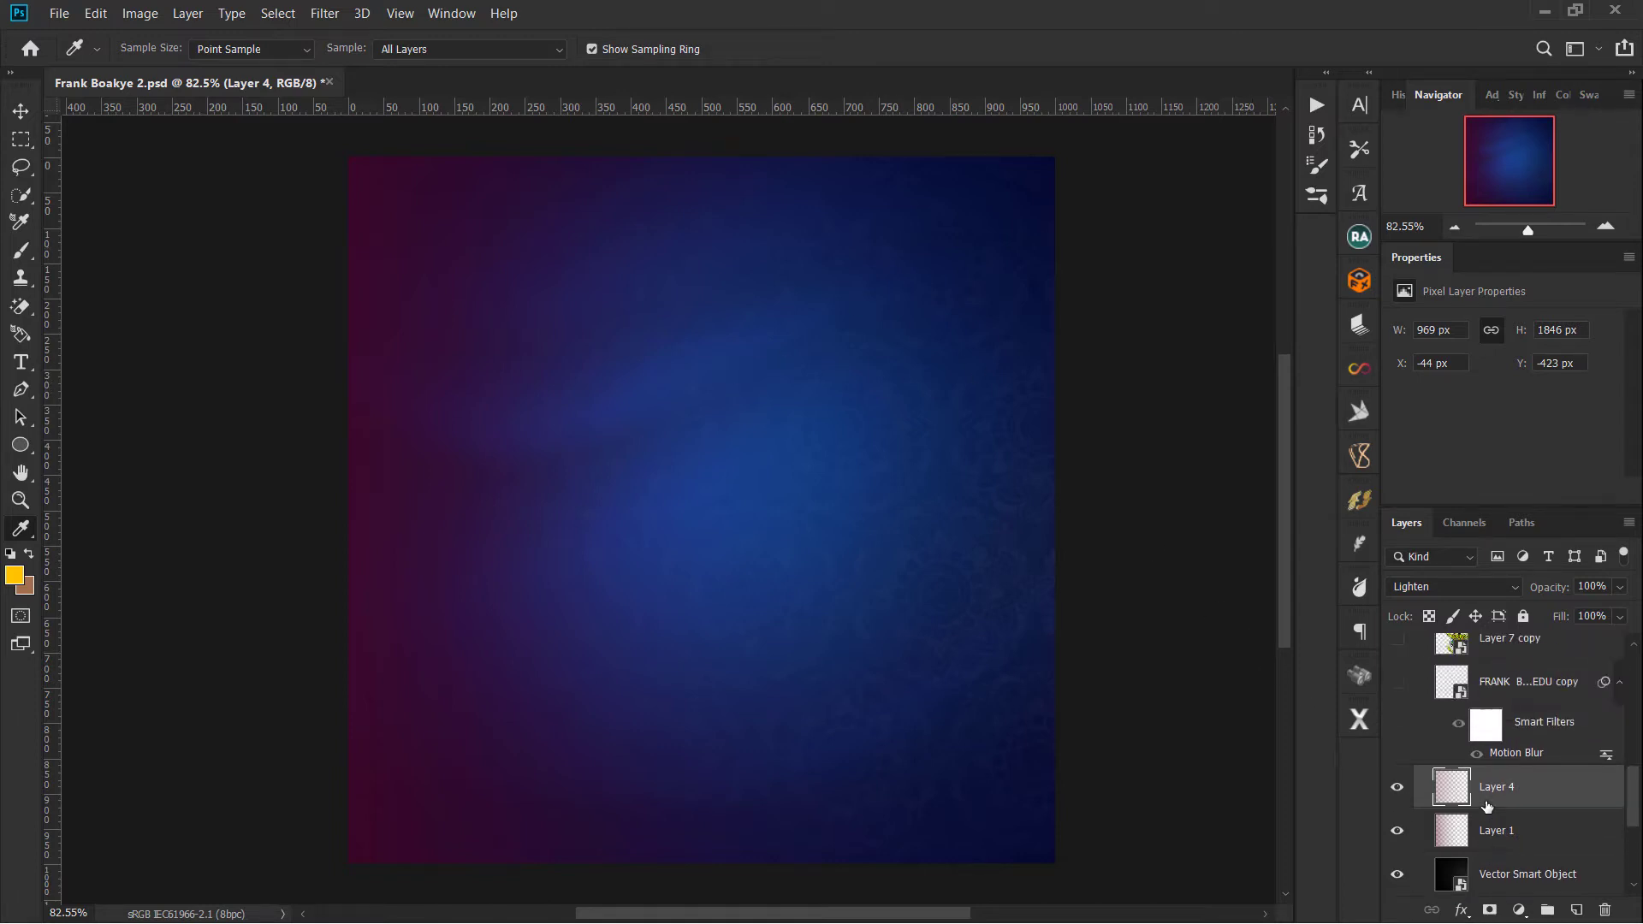
scroll(1486, 804, "up", 2)
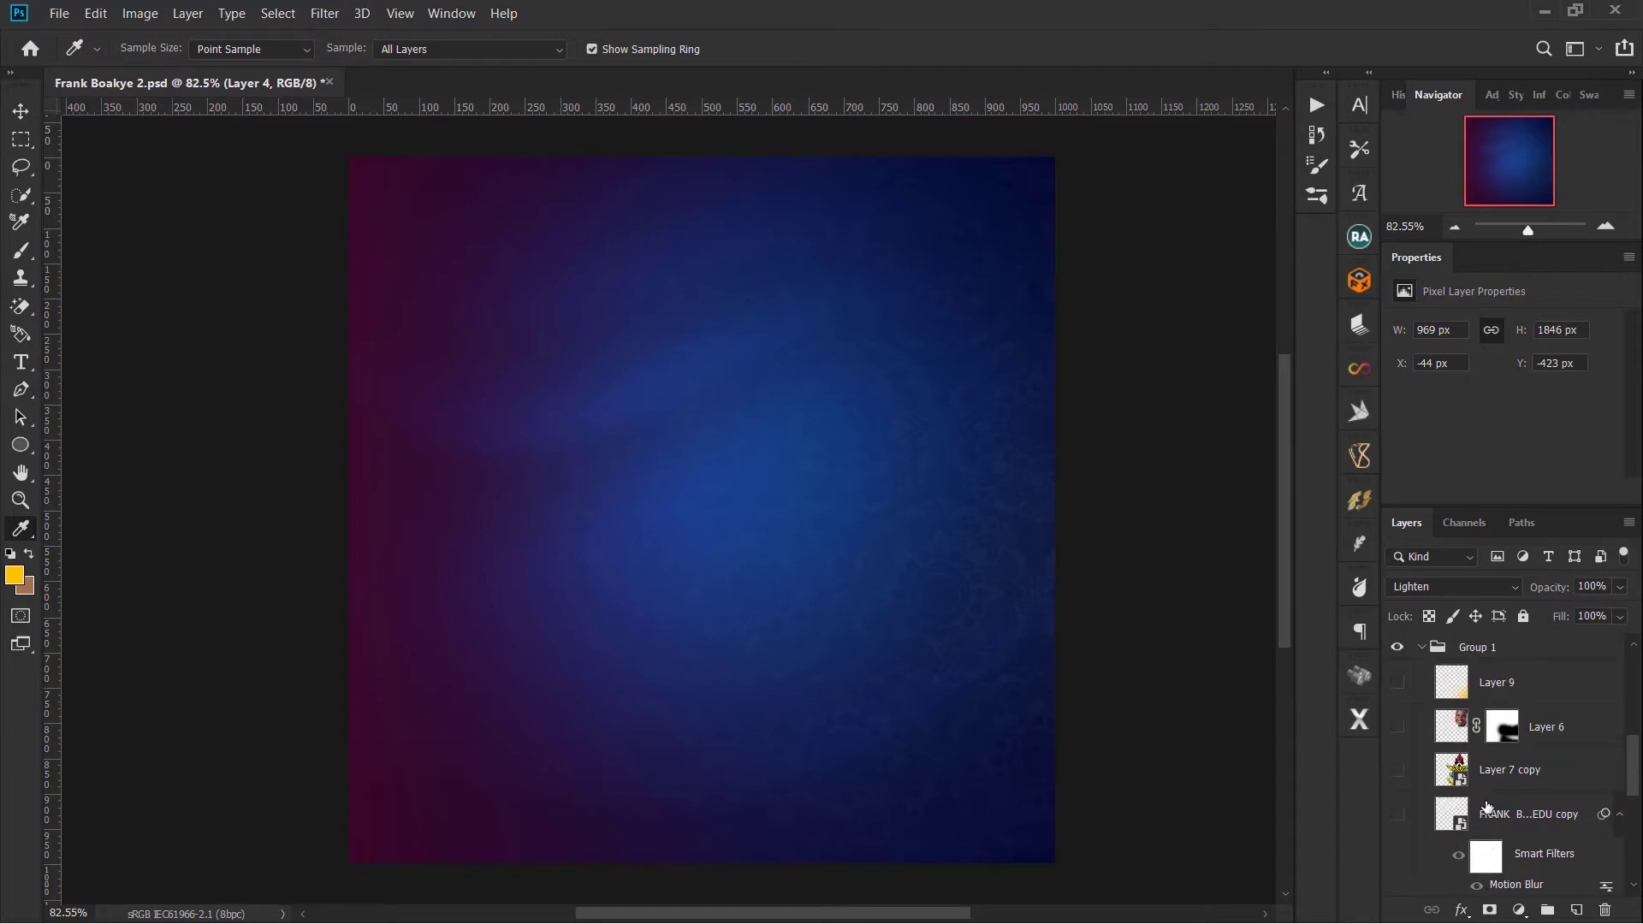
left_click(1397, 814)
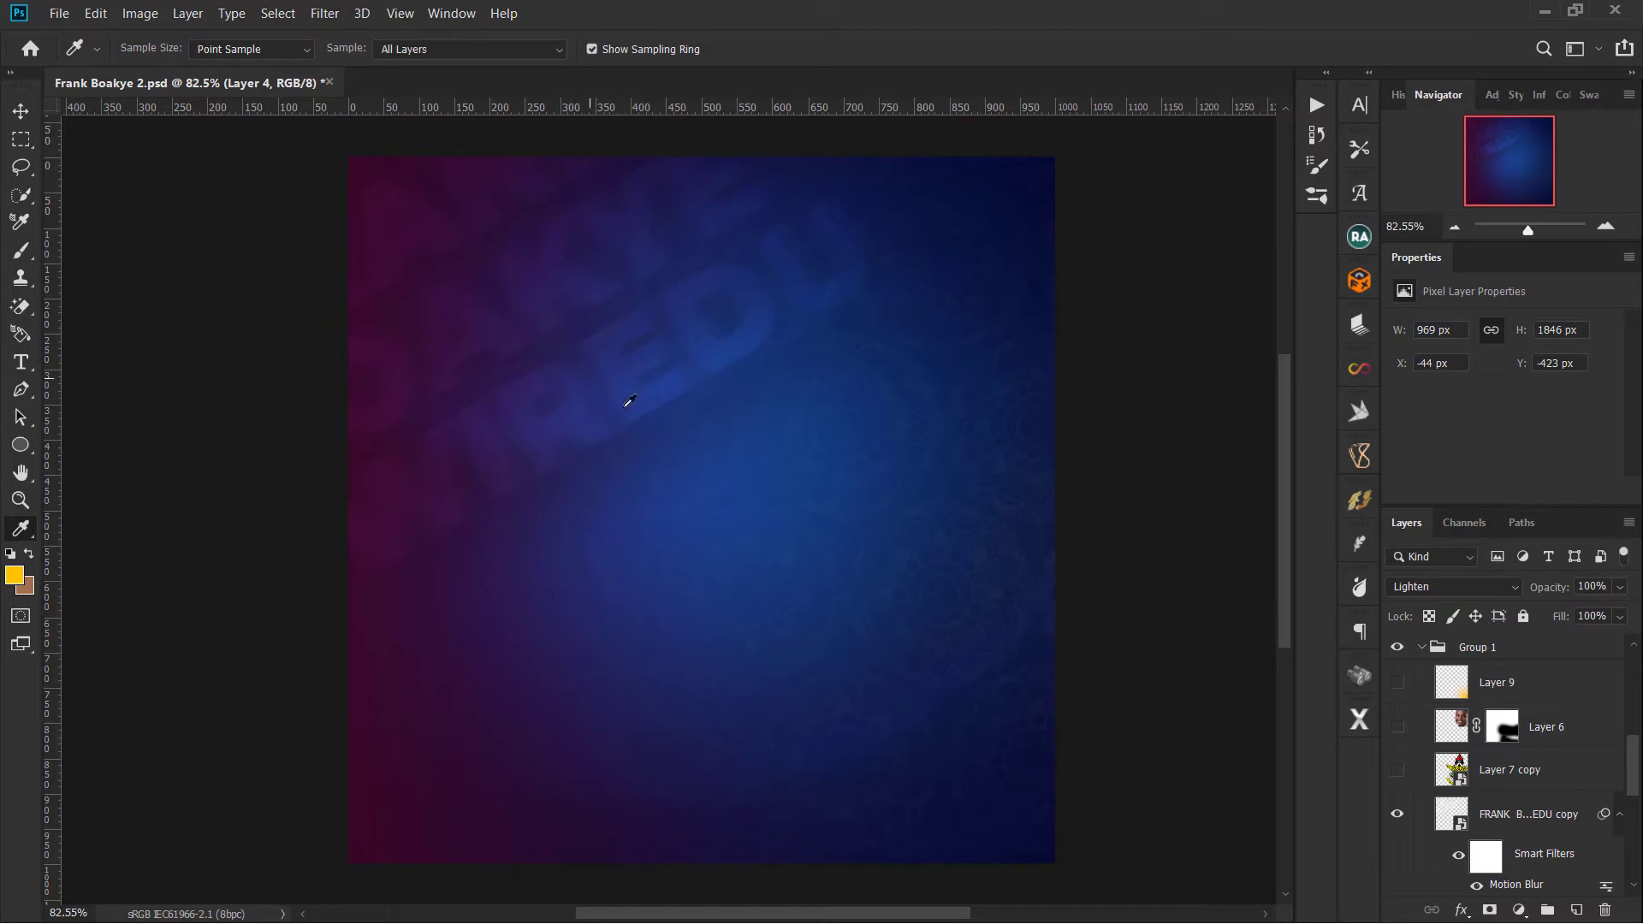
Step: Check Layer 1 and Layer 4 blend modes, then show Layer 7 copy's Soft Light 10% crest
left_click(1527, 826)
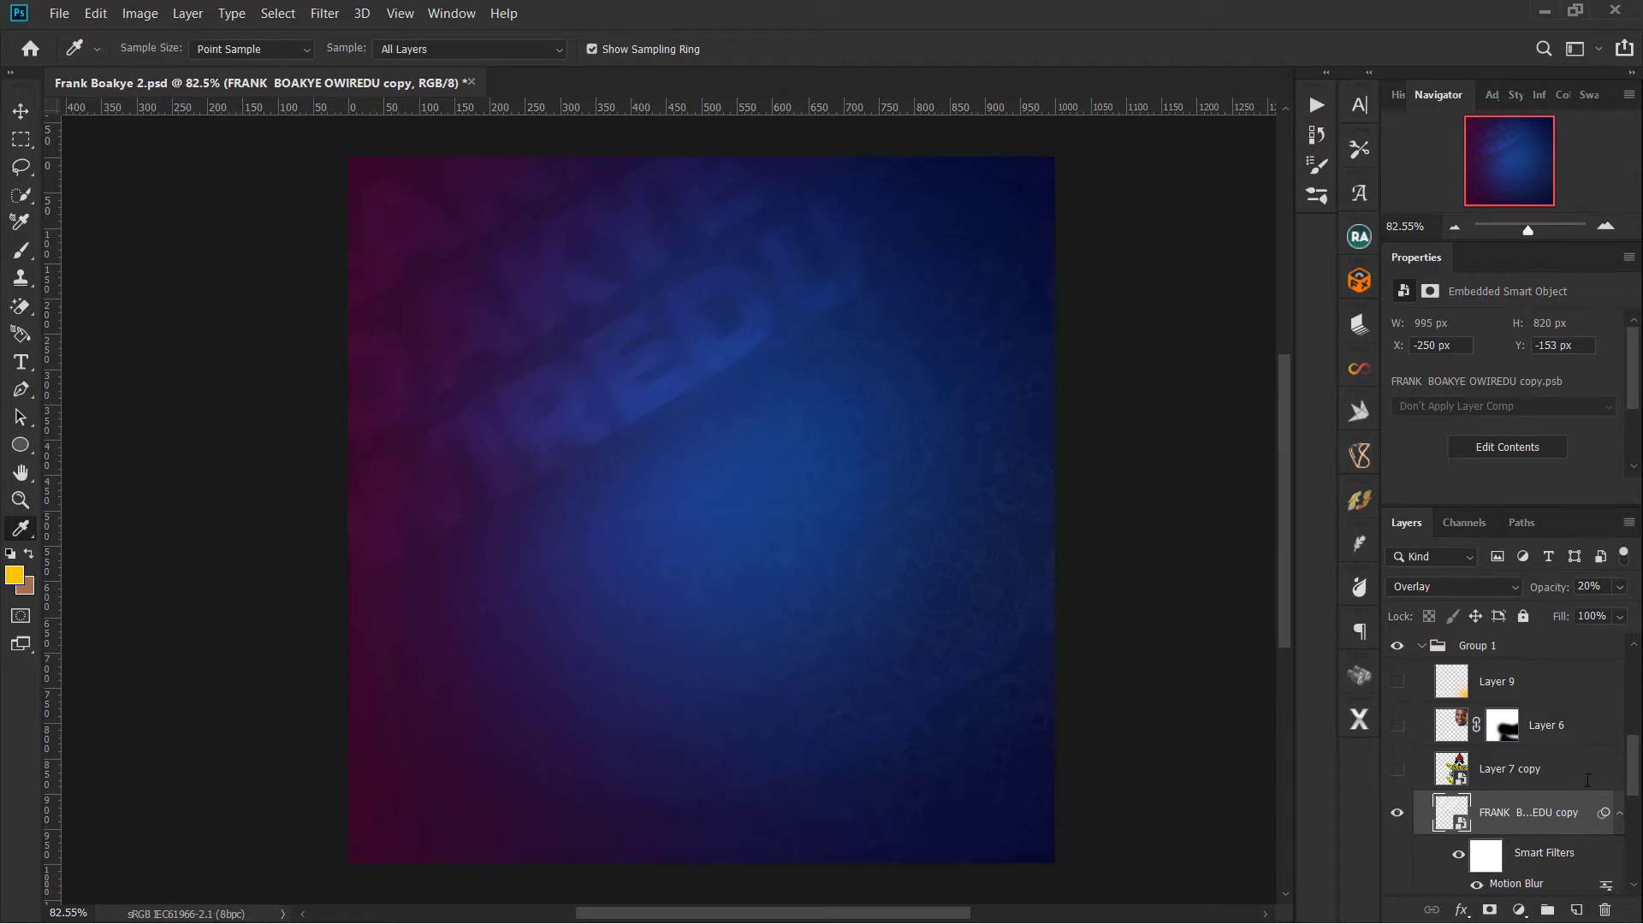
scroll(1574, 774, "down", 3)
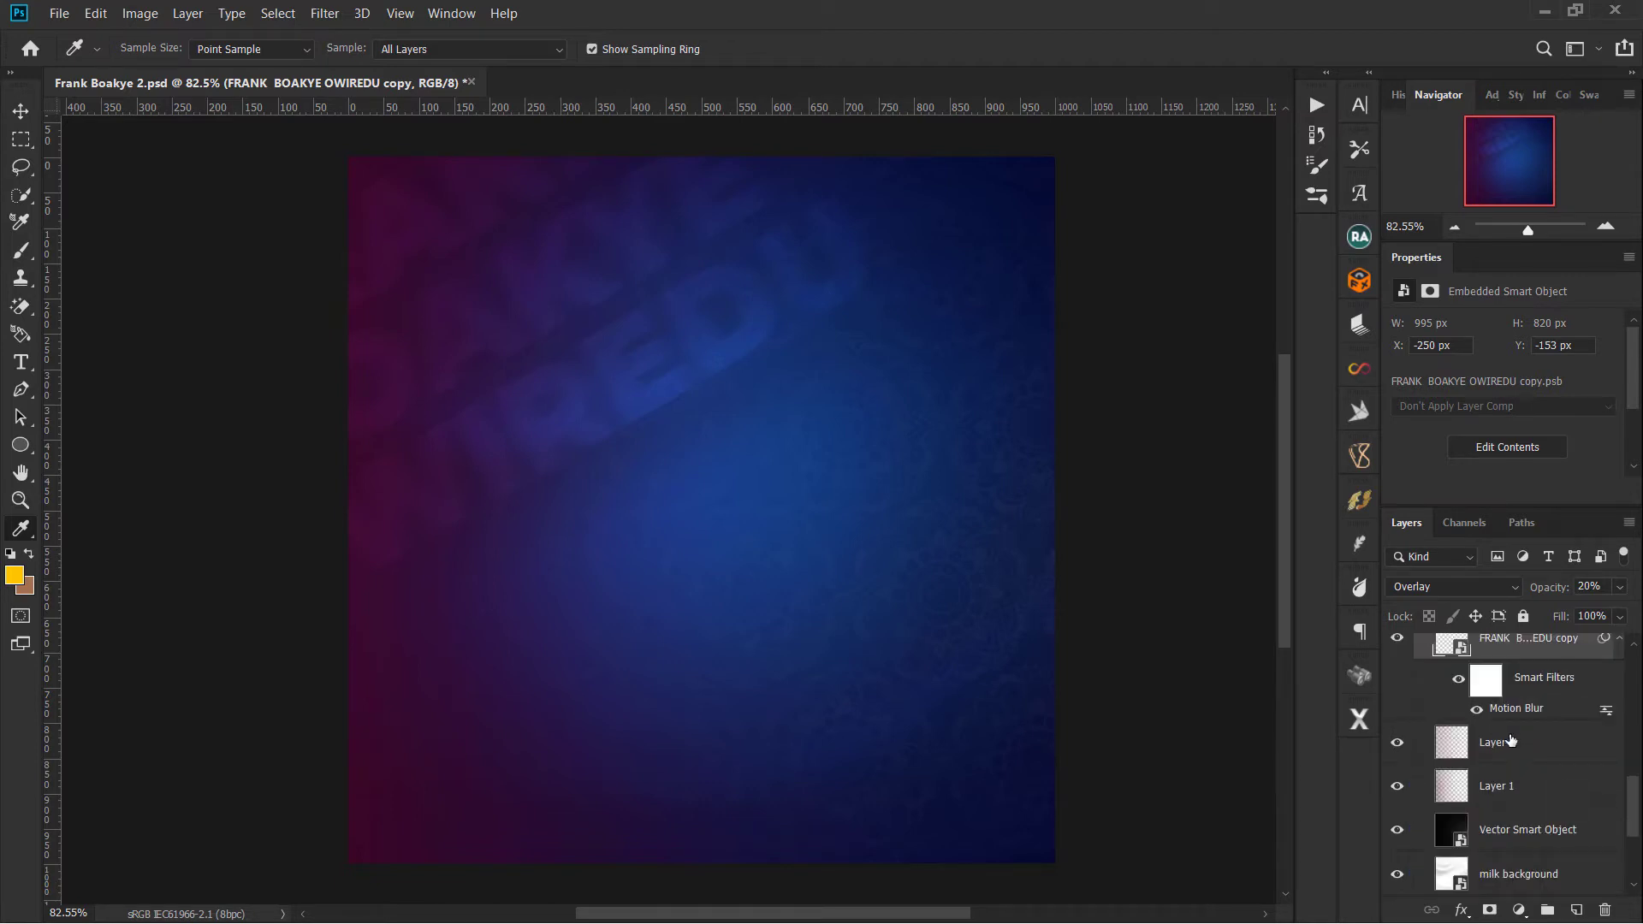
scroll(1510, 741, "up", 1)
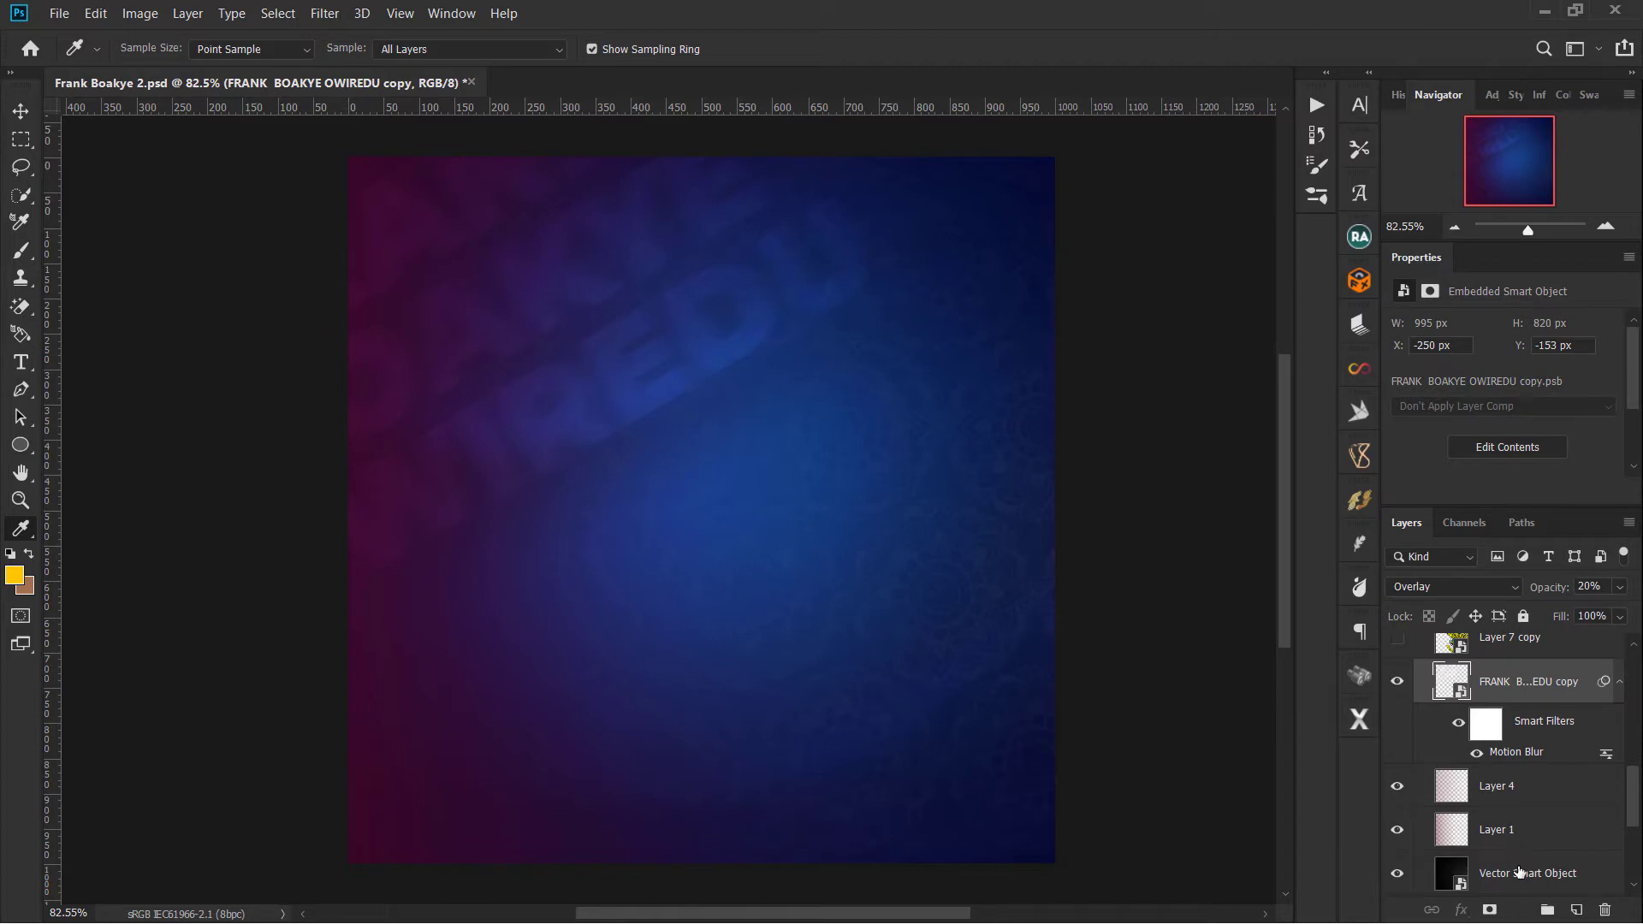
left_click(1518, 872)
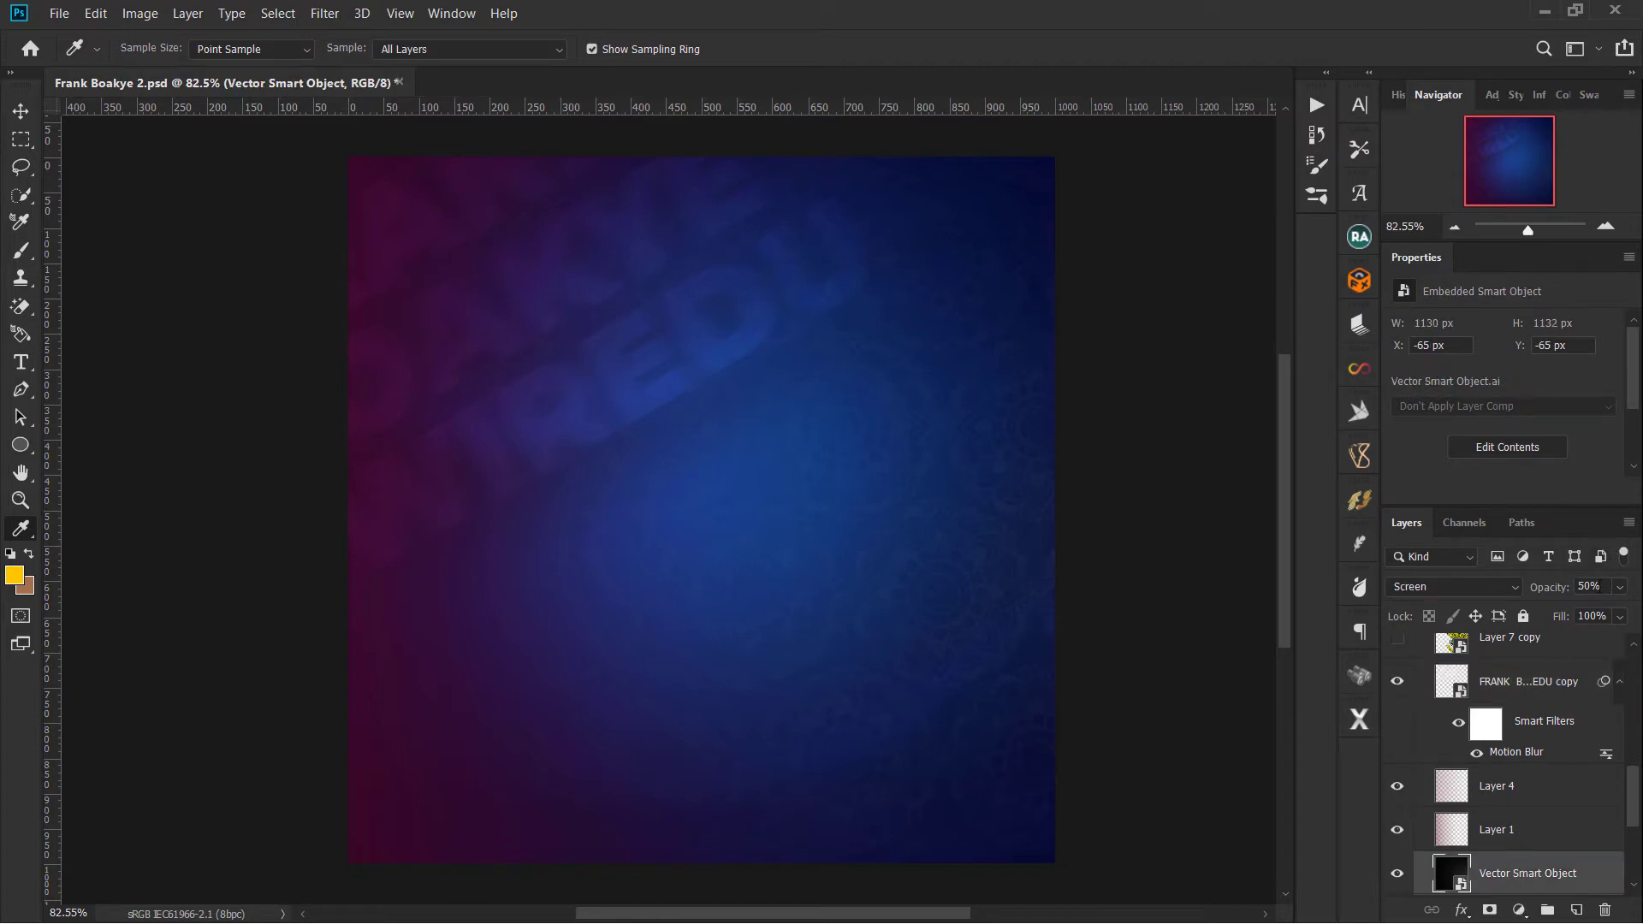
left_click(1531, 832)
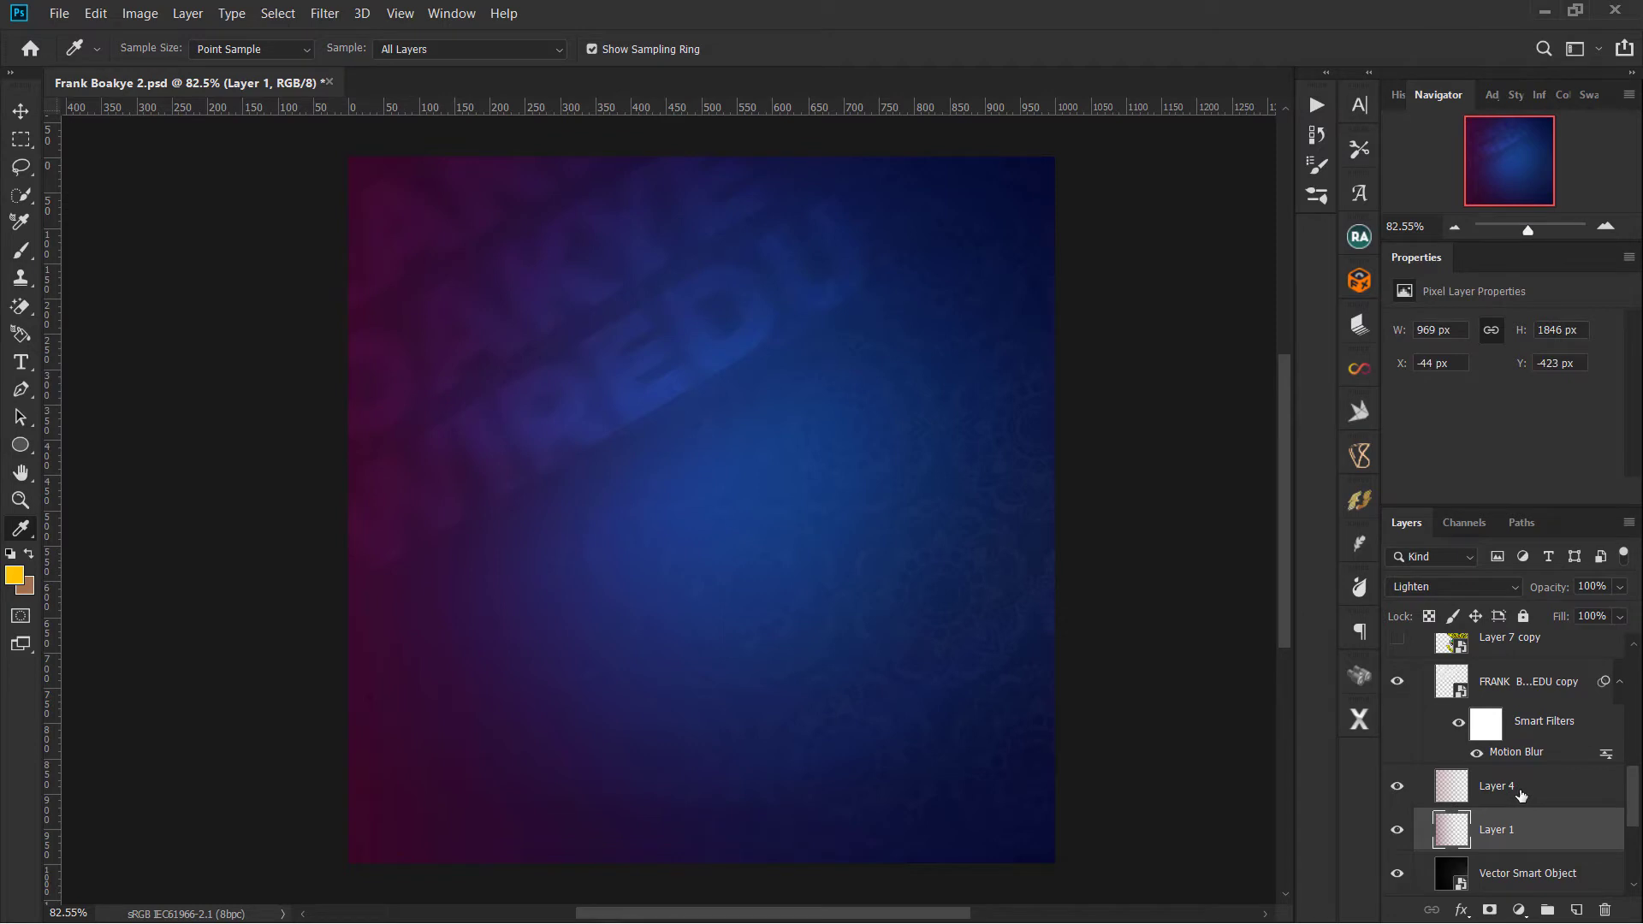
left_click(1552, 800)
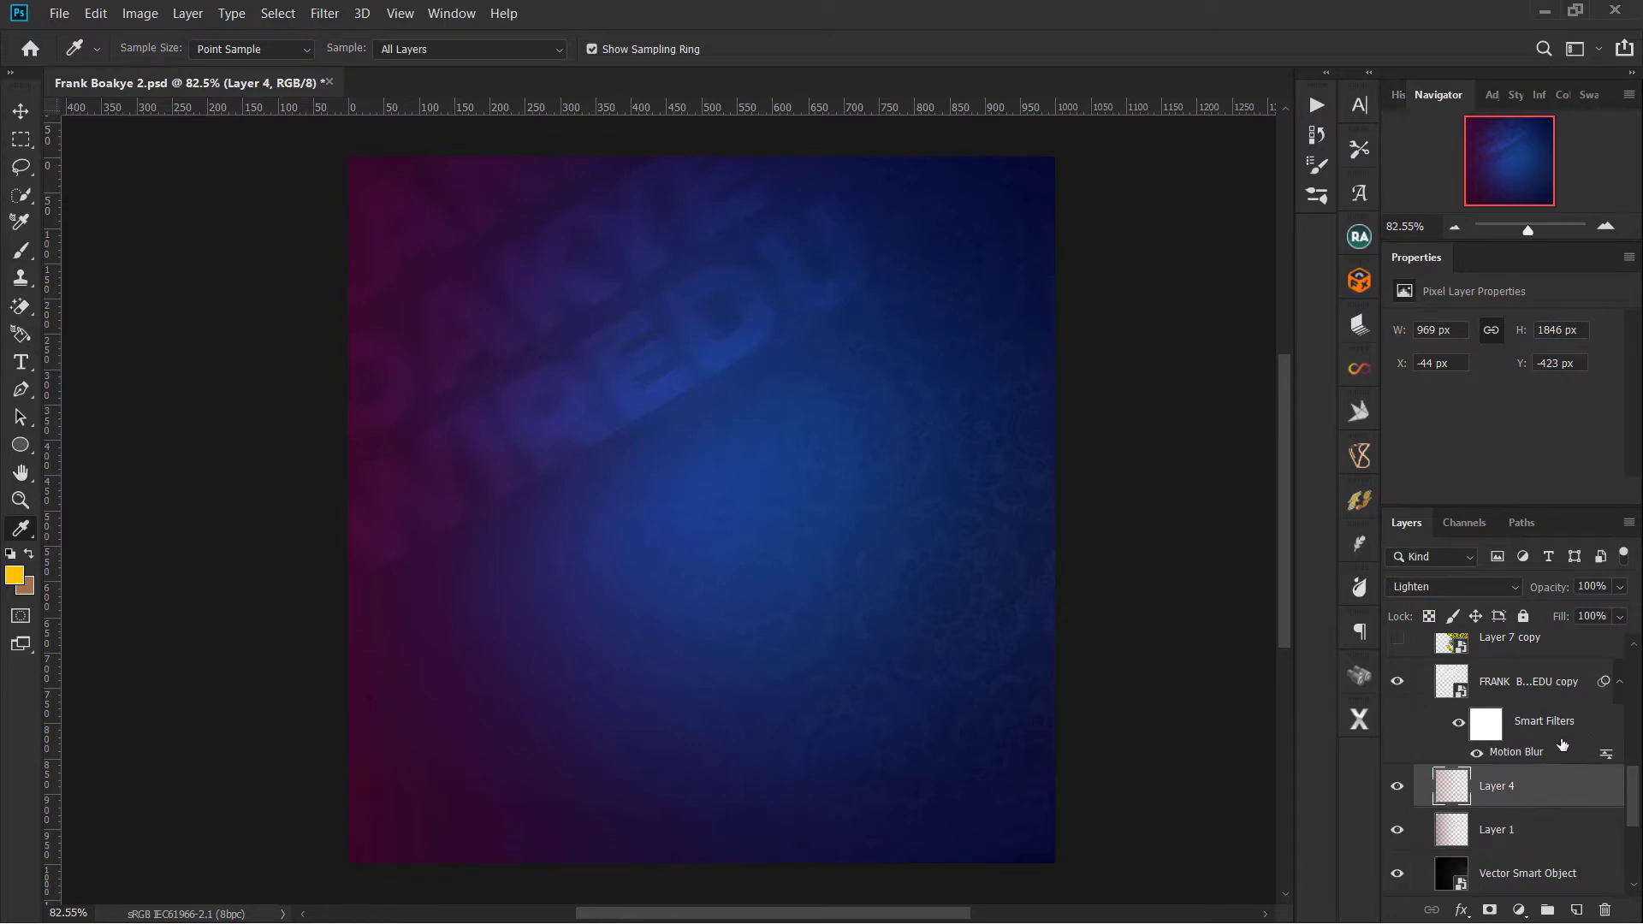
scroll(1562, 736, "up", 2)
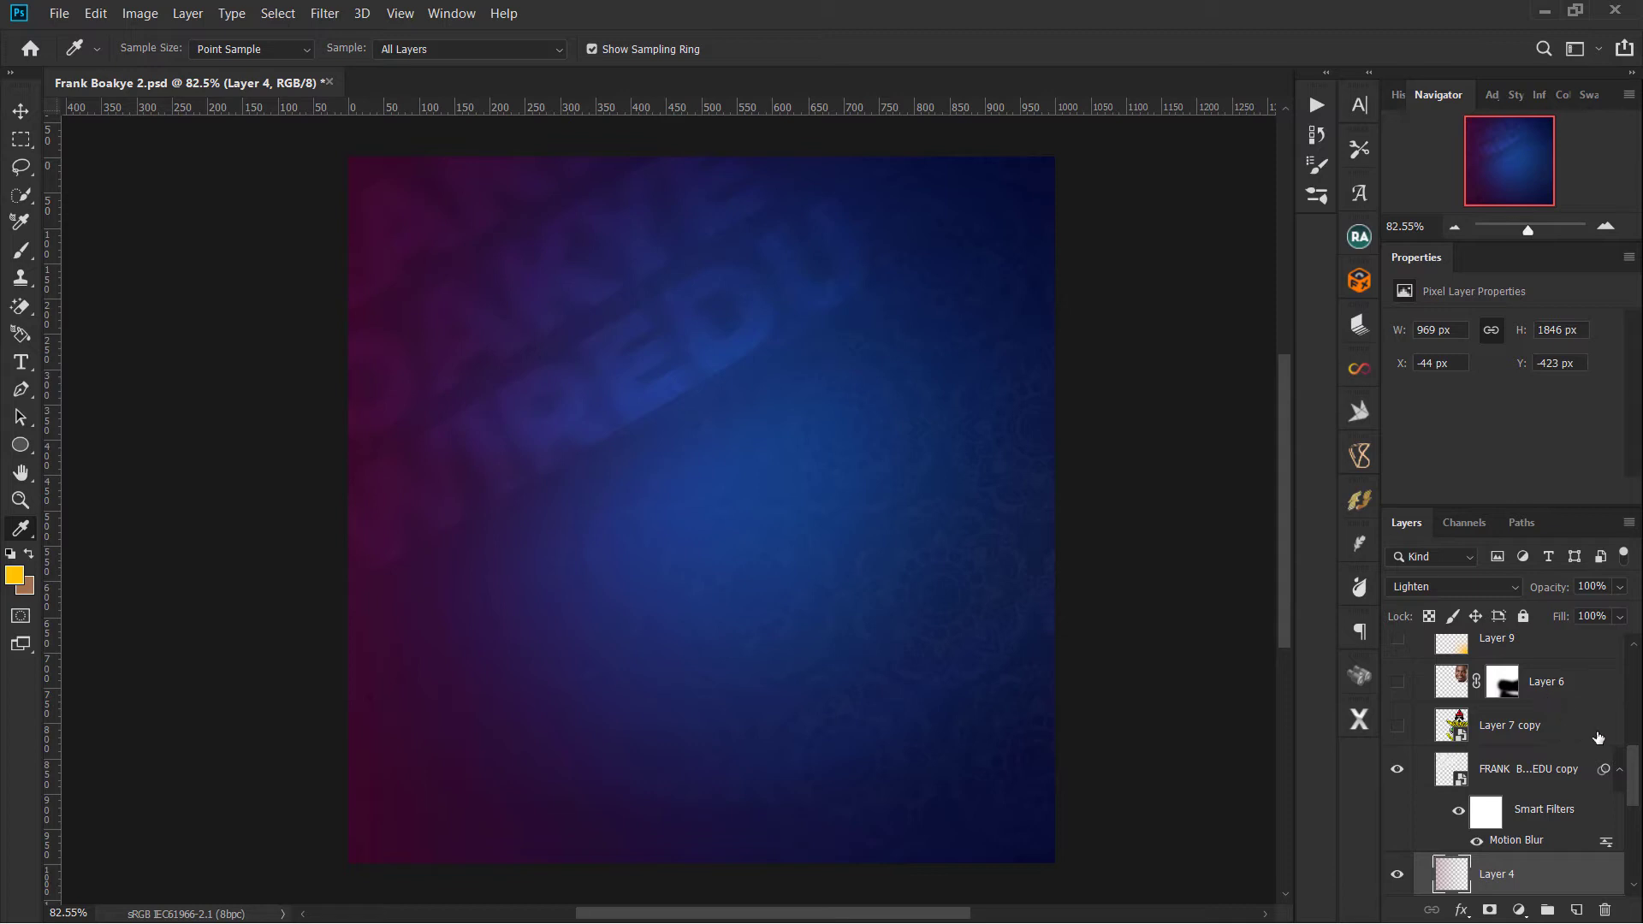
left_click(1398, 726)
Step: Preview the Color Dodge Layer 6, then drag it to the trash to delete it
key("alt+shift+f")
left_click(1549, 739)
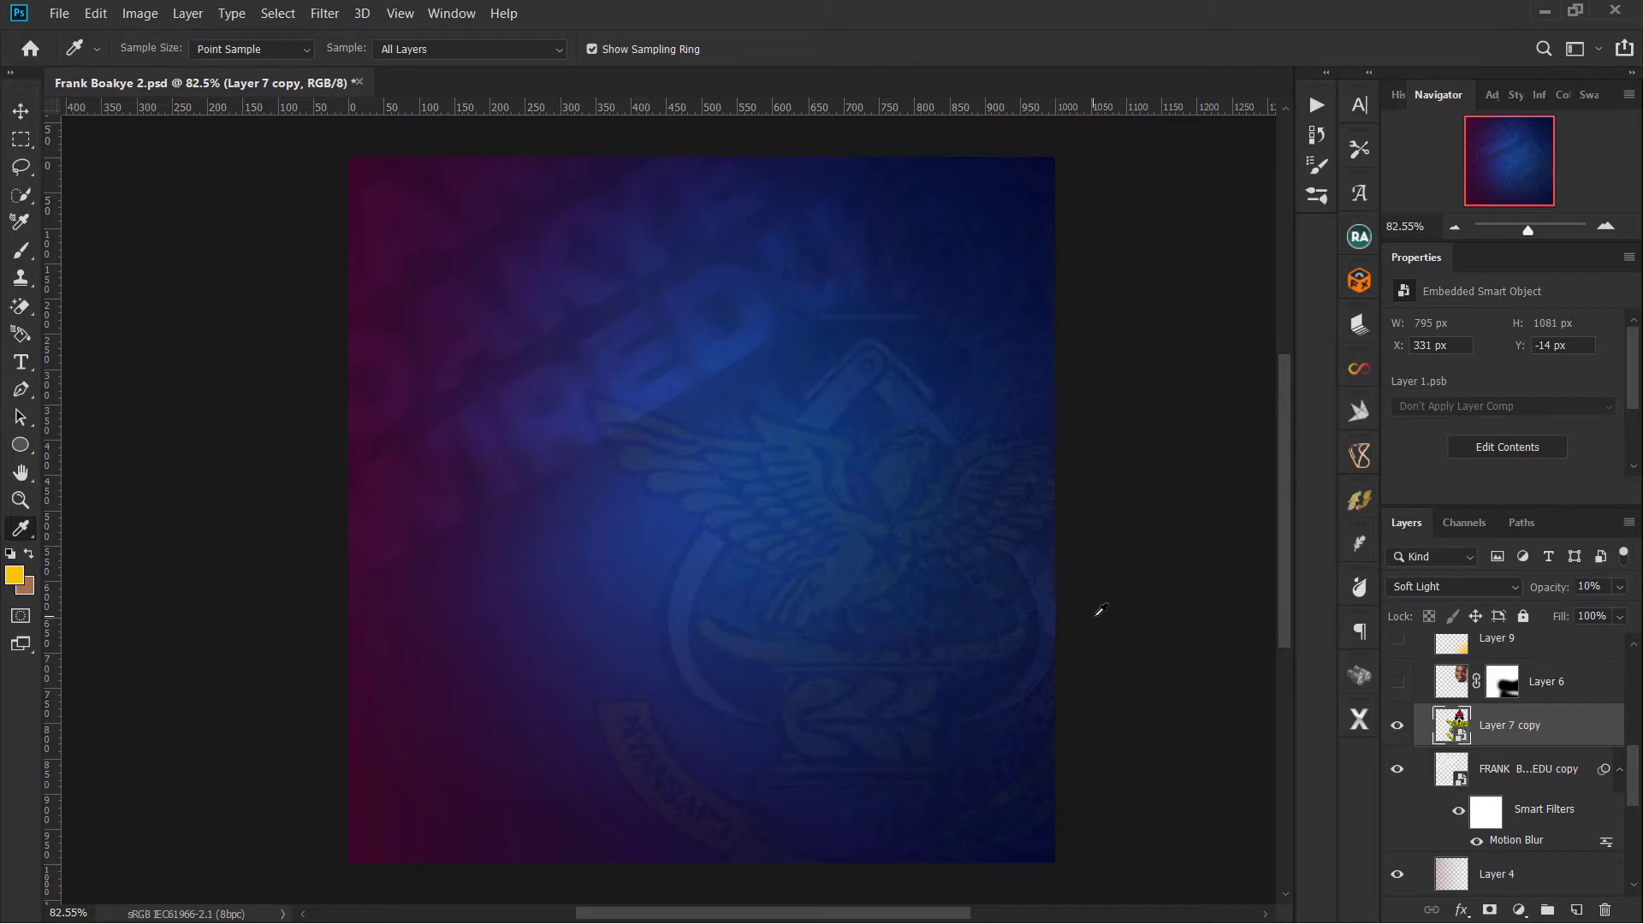
left_click(1568, 691)
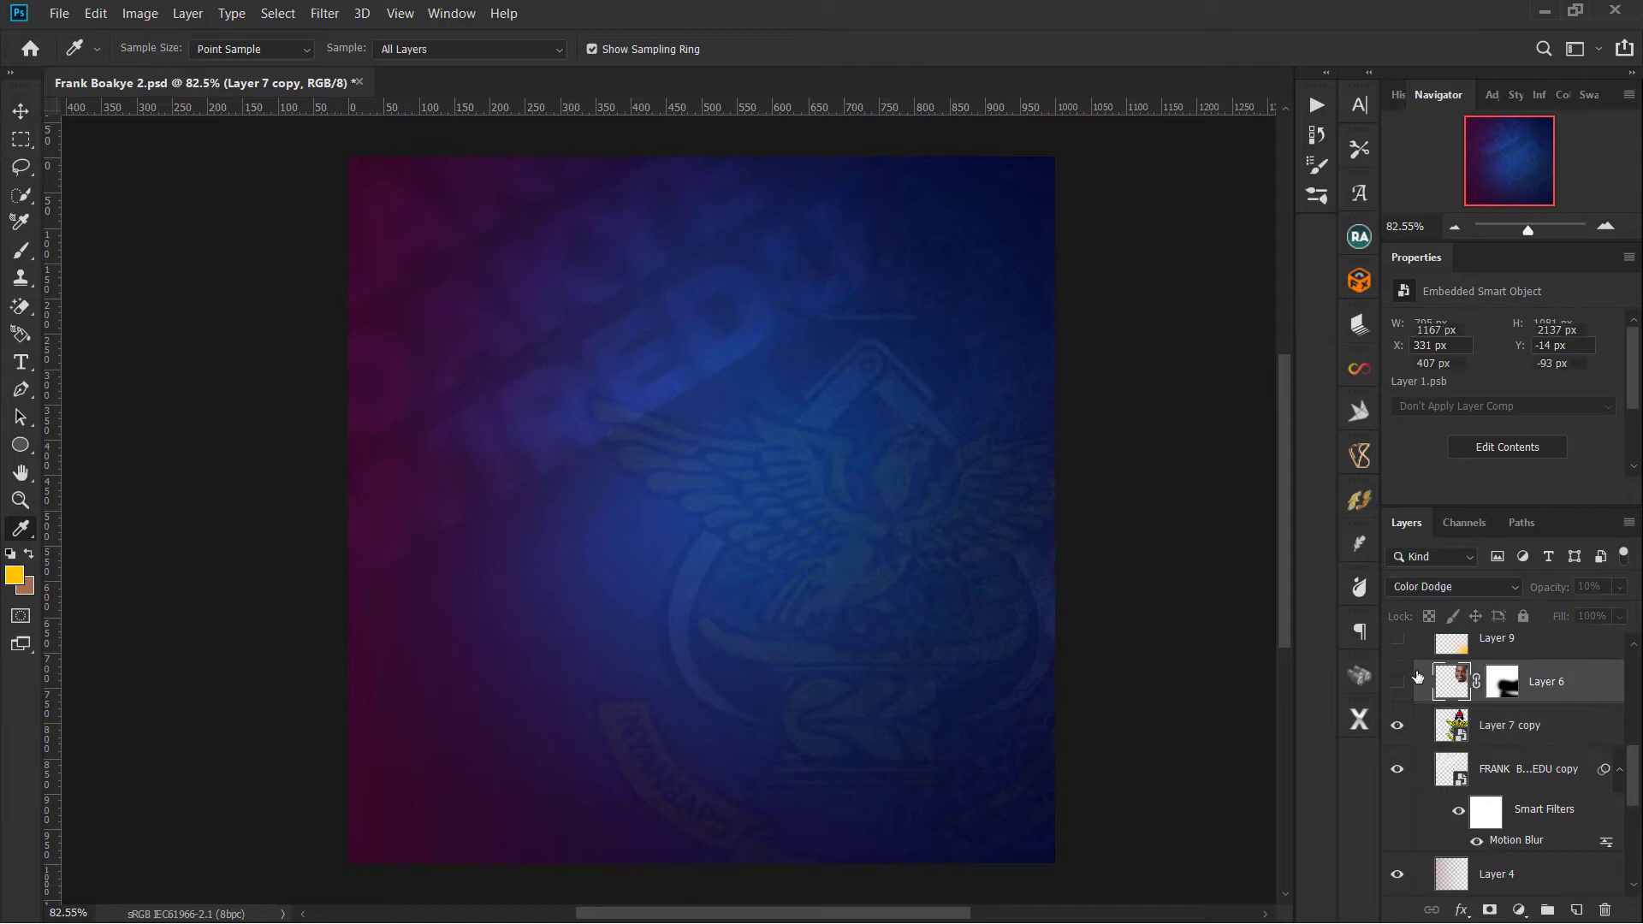
left_click(1397, 681)
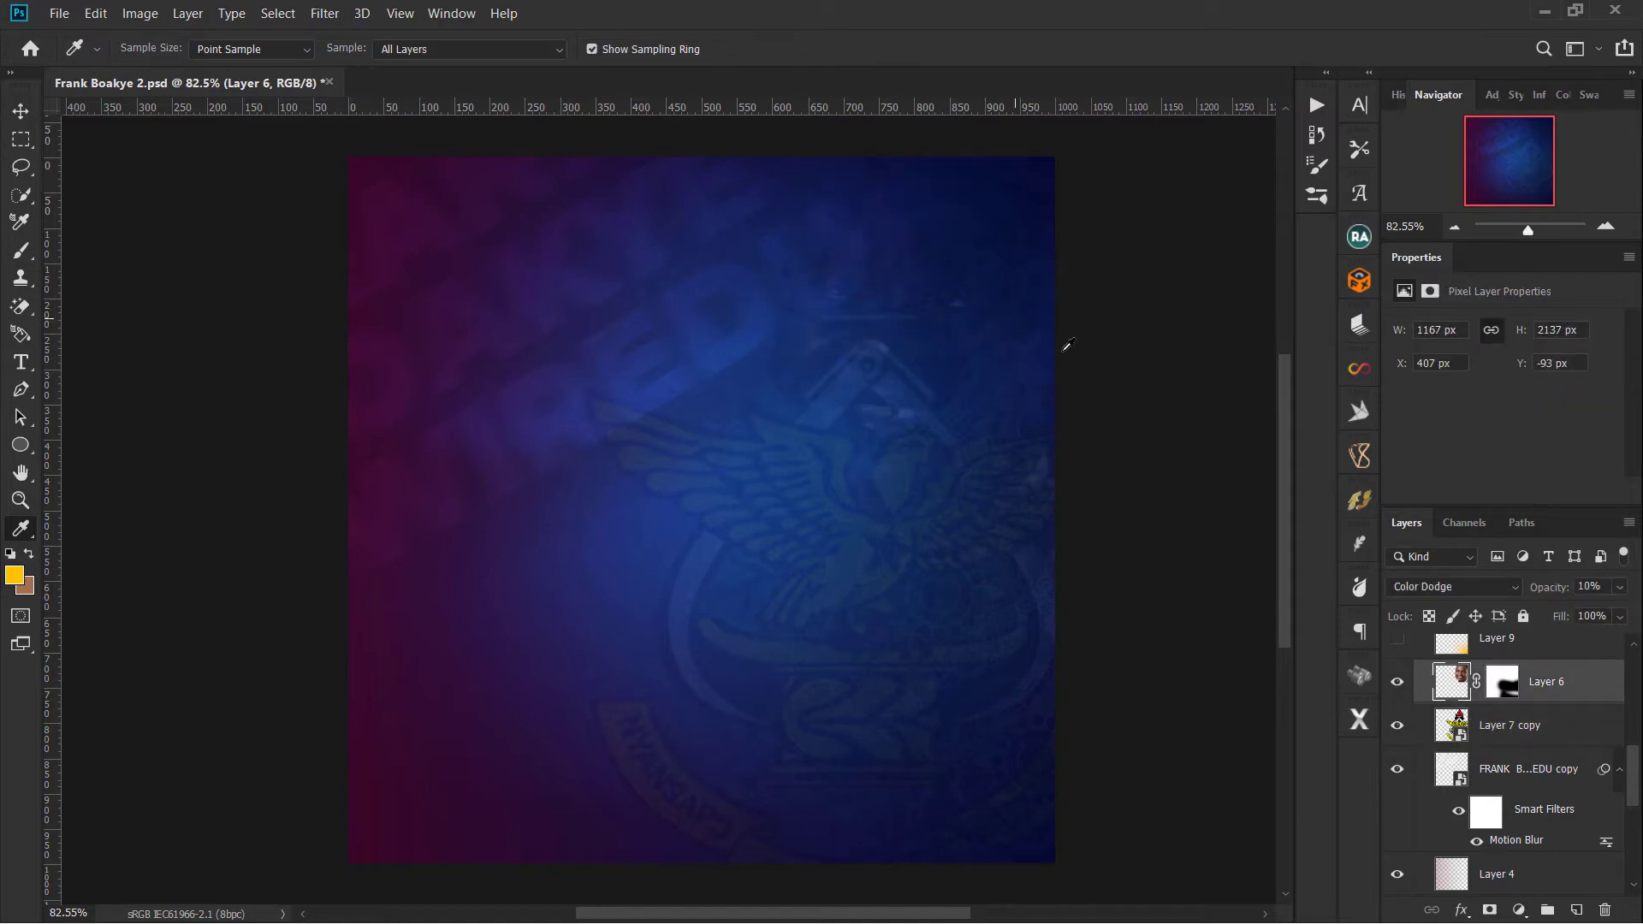
left_click(1397, 681)
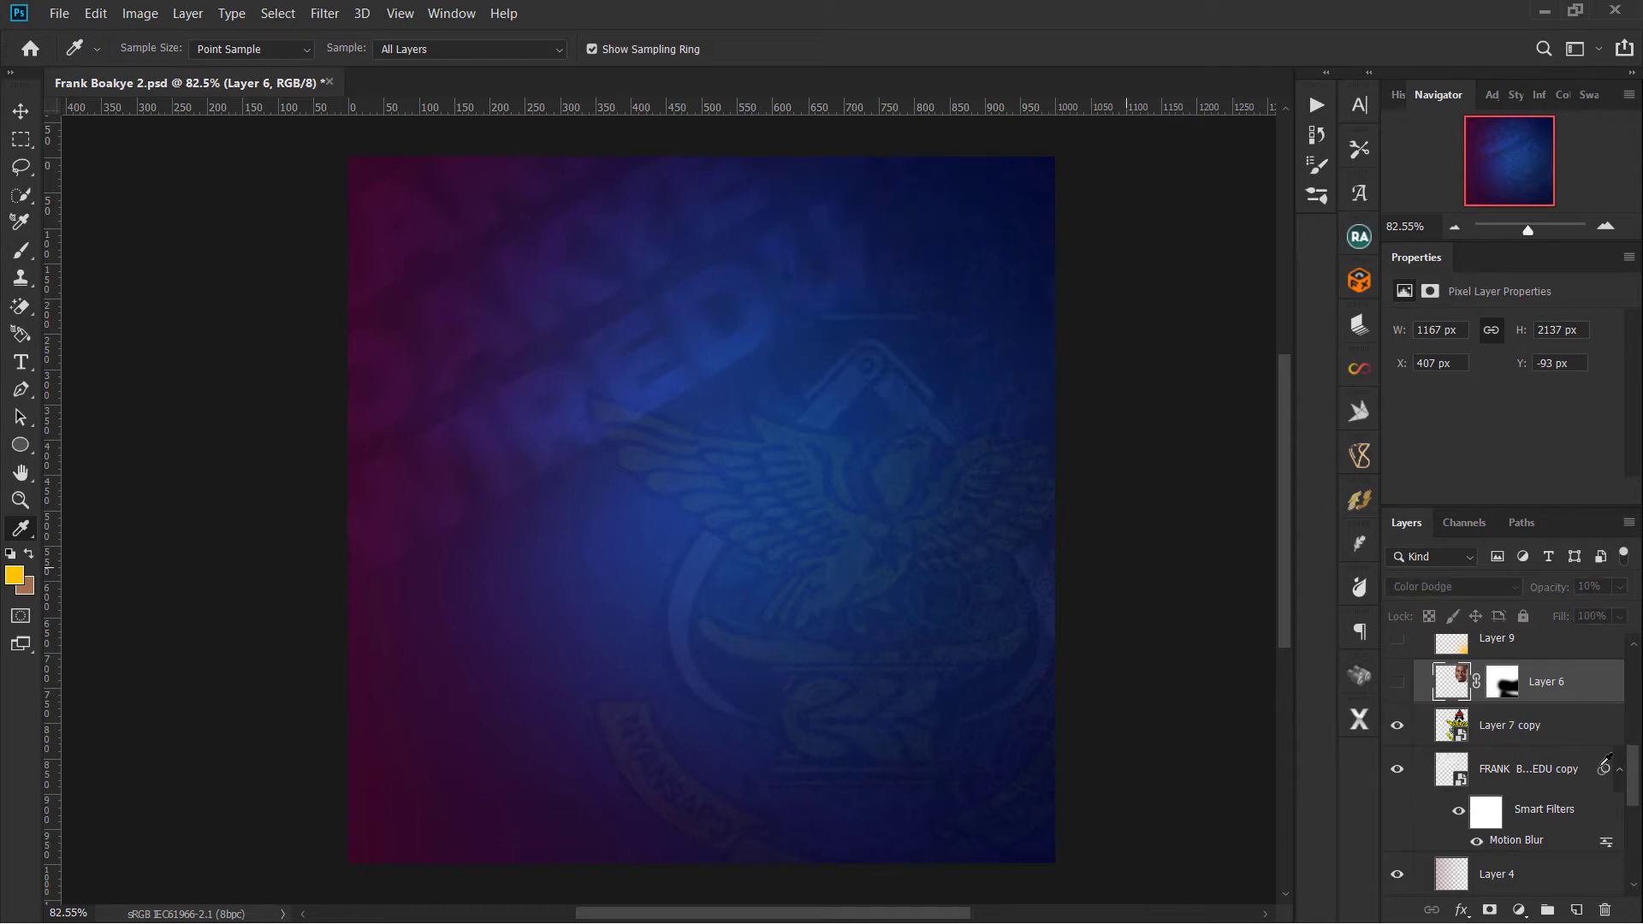
left_click_drag(1572, 684, 1605, 910)
scroll(1491, 741, "up", 1)
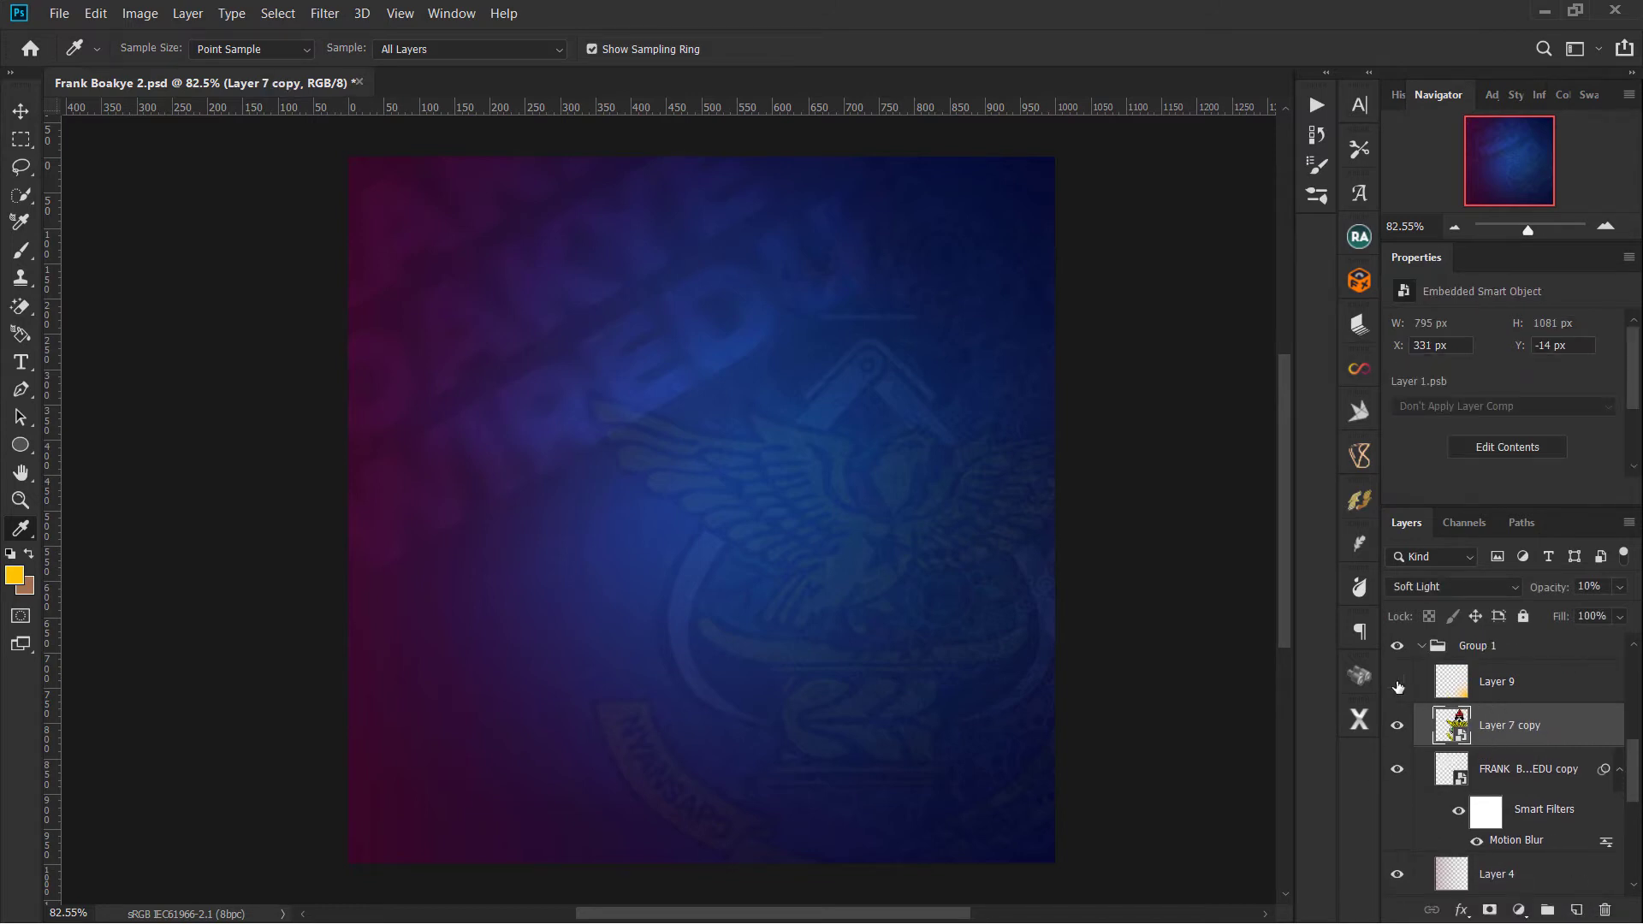
Step: Show and select Layer 9, the Color Dodge orange-red glow, keeping the current foreground colour
left_click(1397, 684)
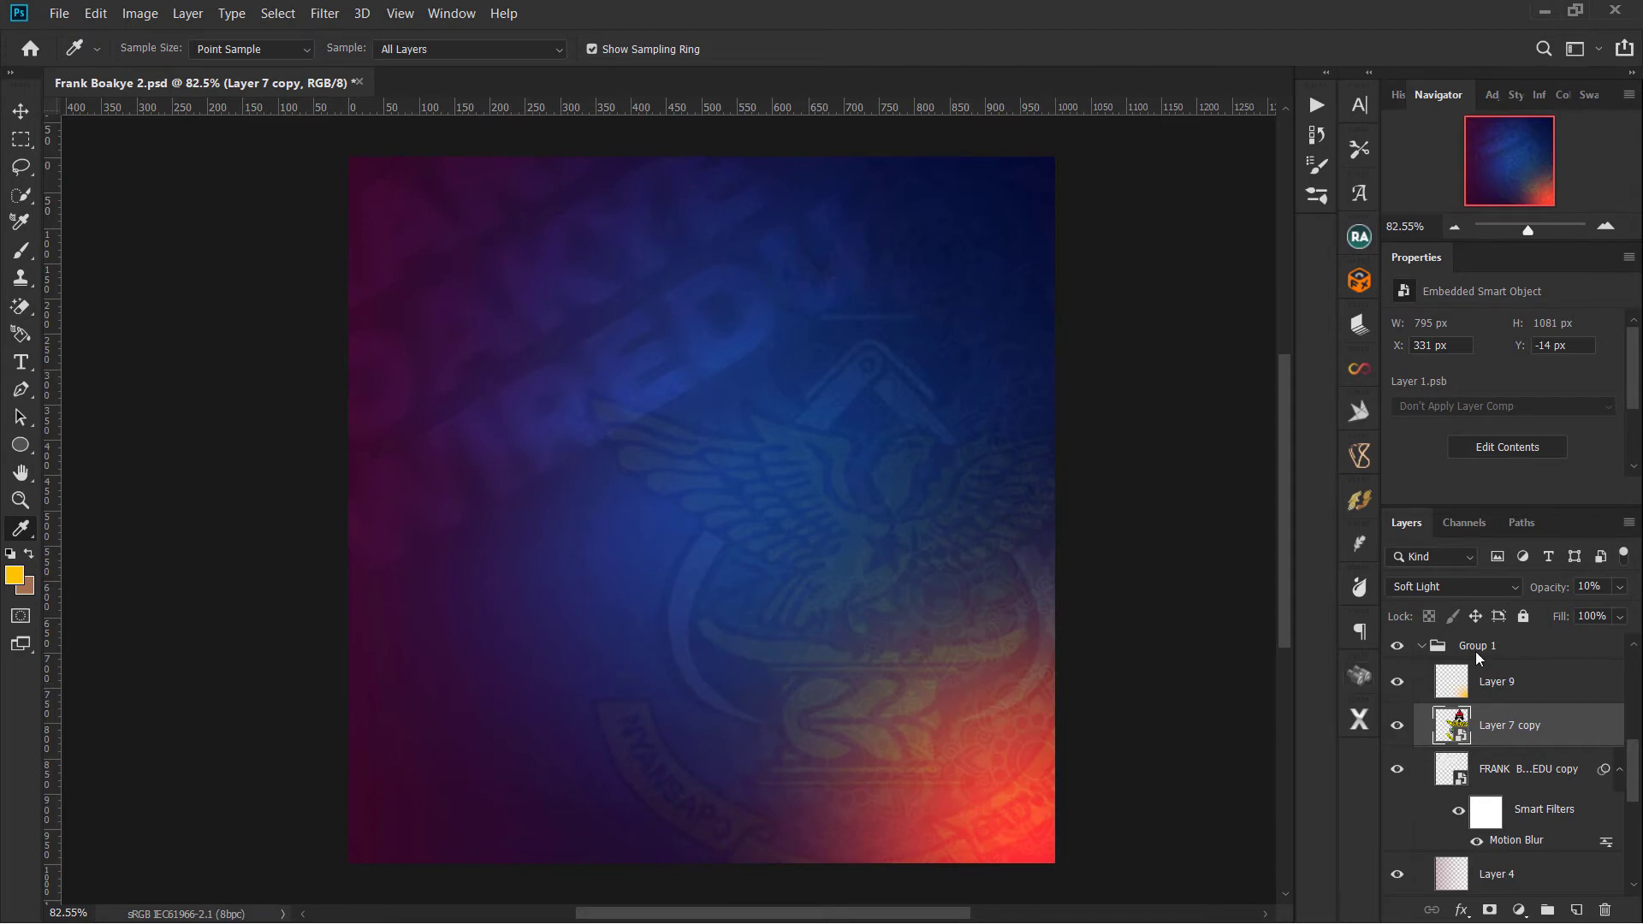
left_click(1483, 684)
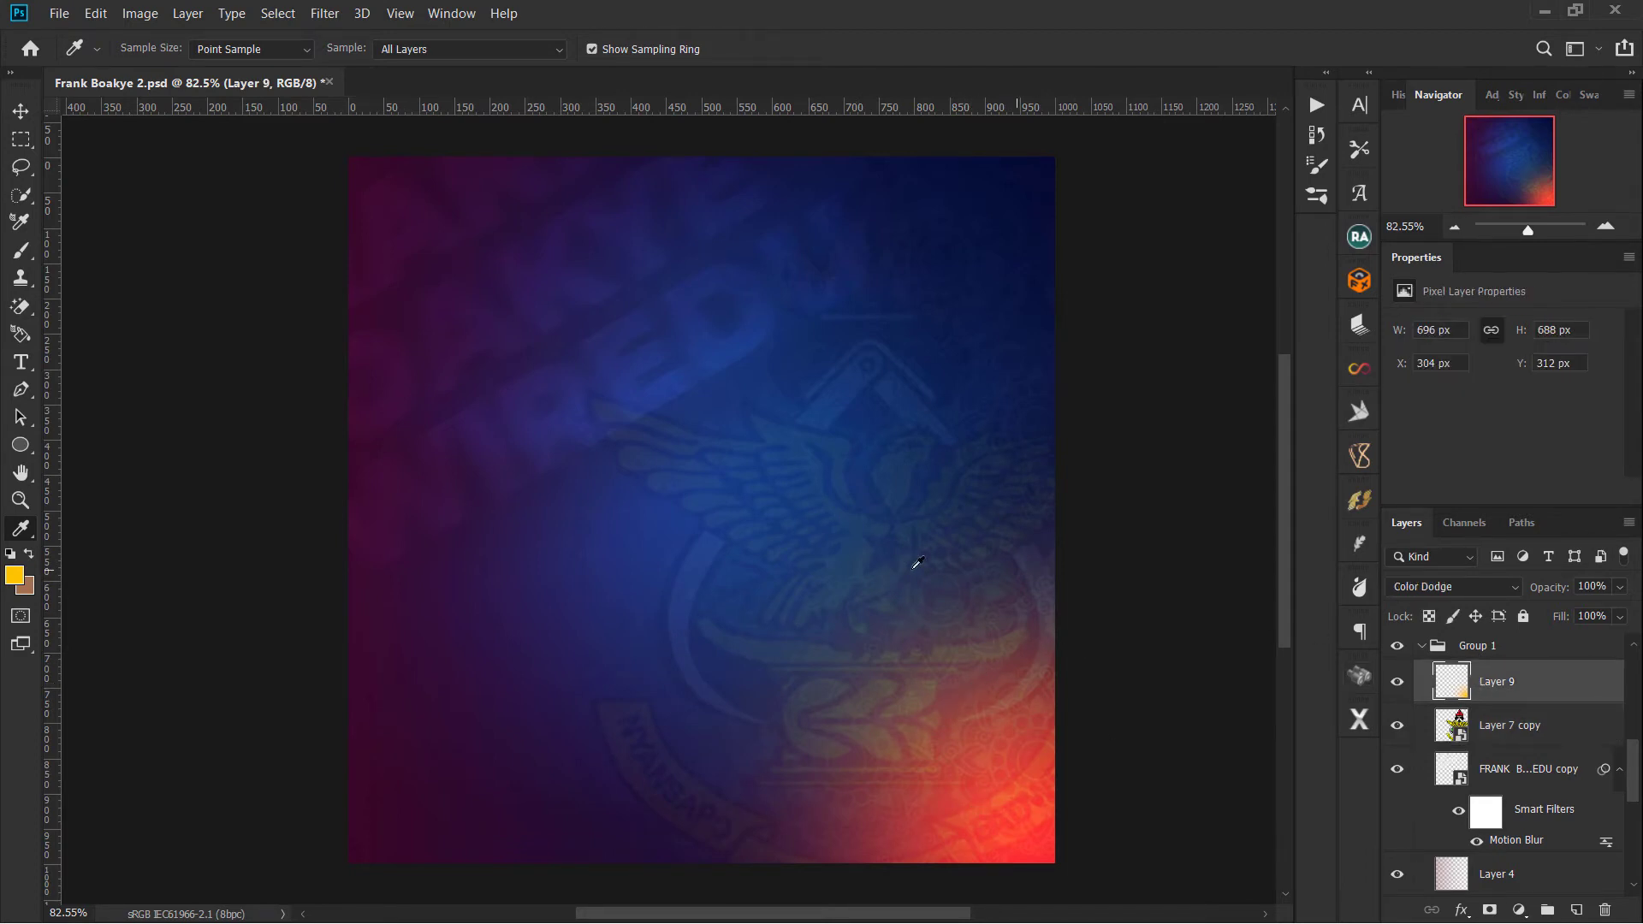
left_click(14, 575)
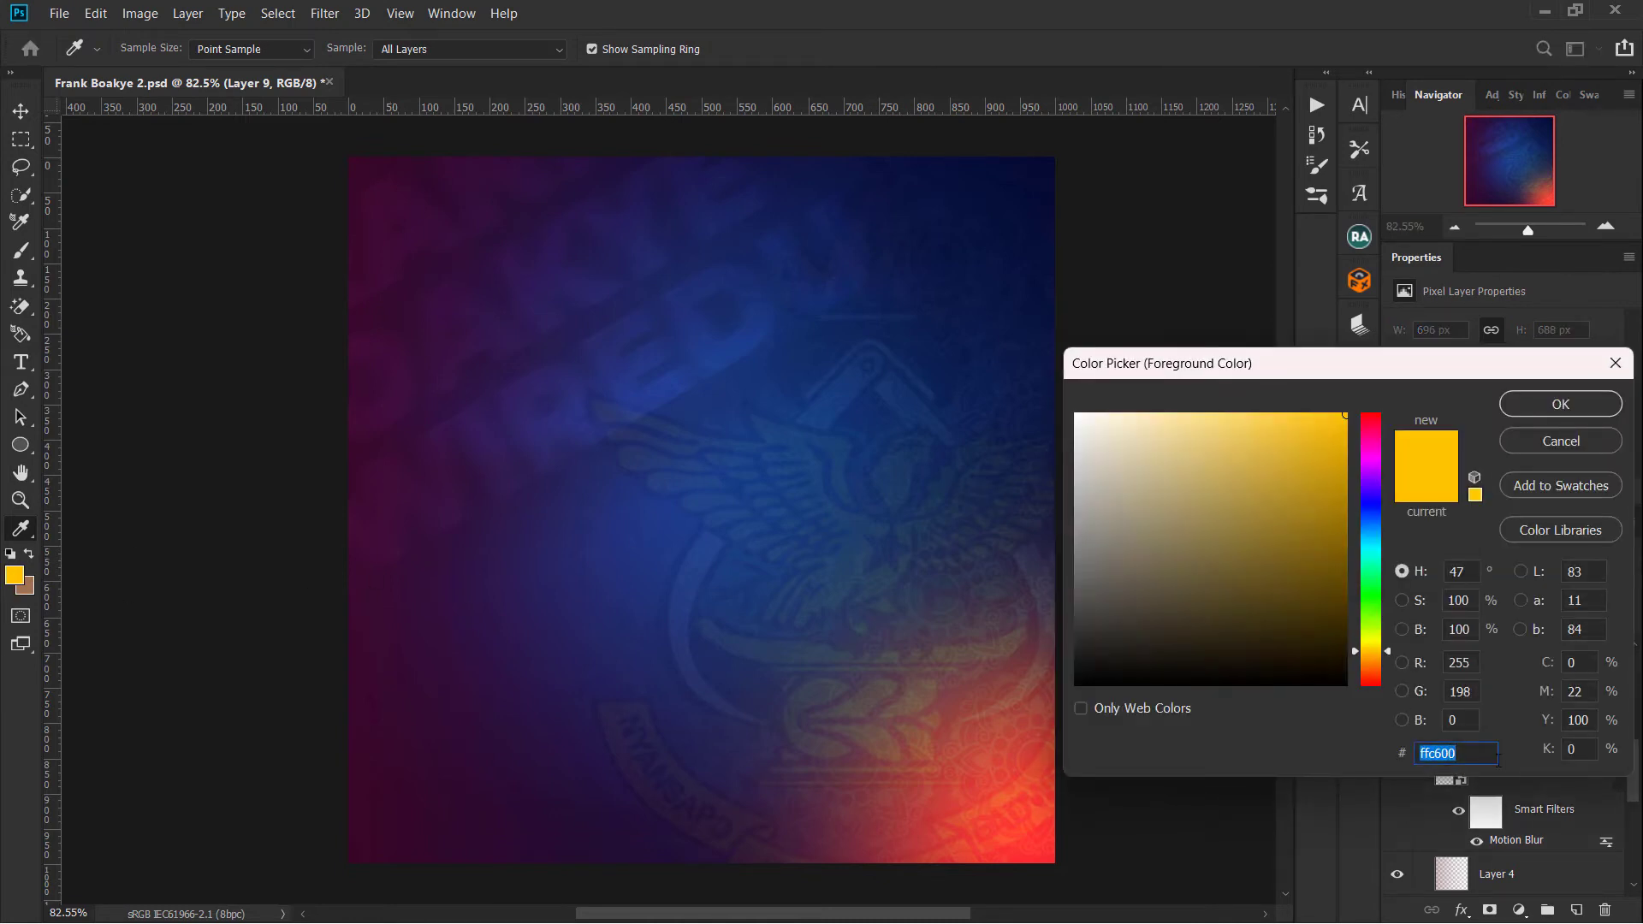
left_click(1523, 403)
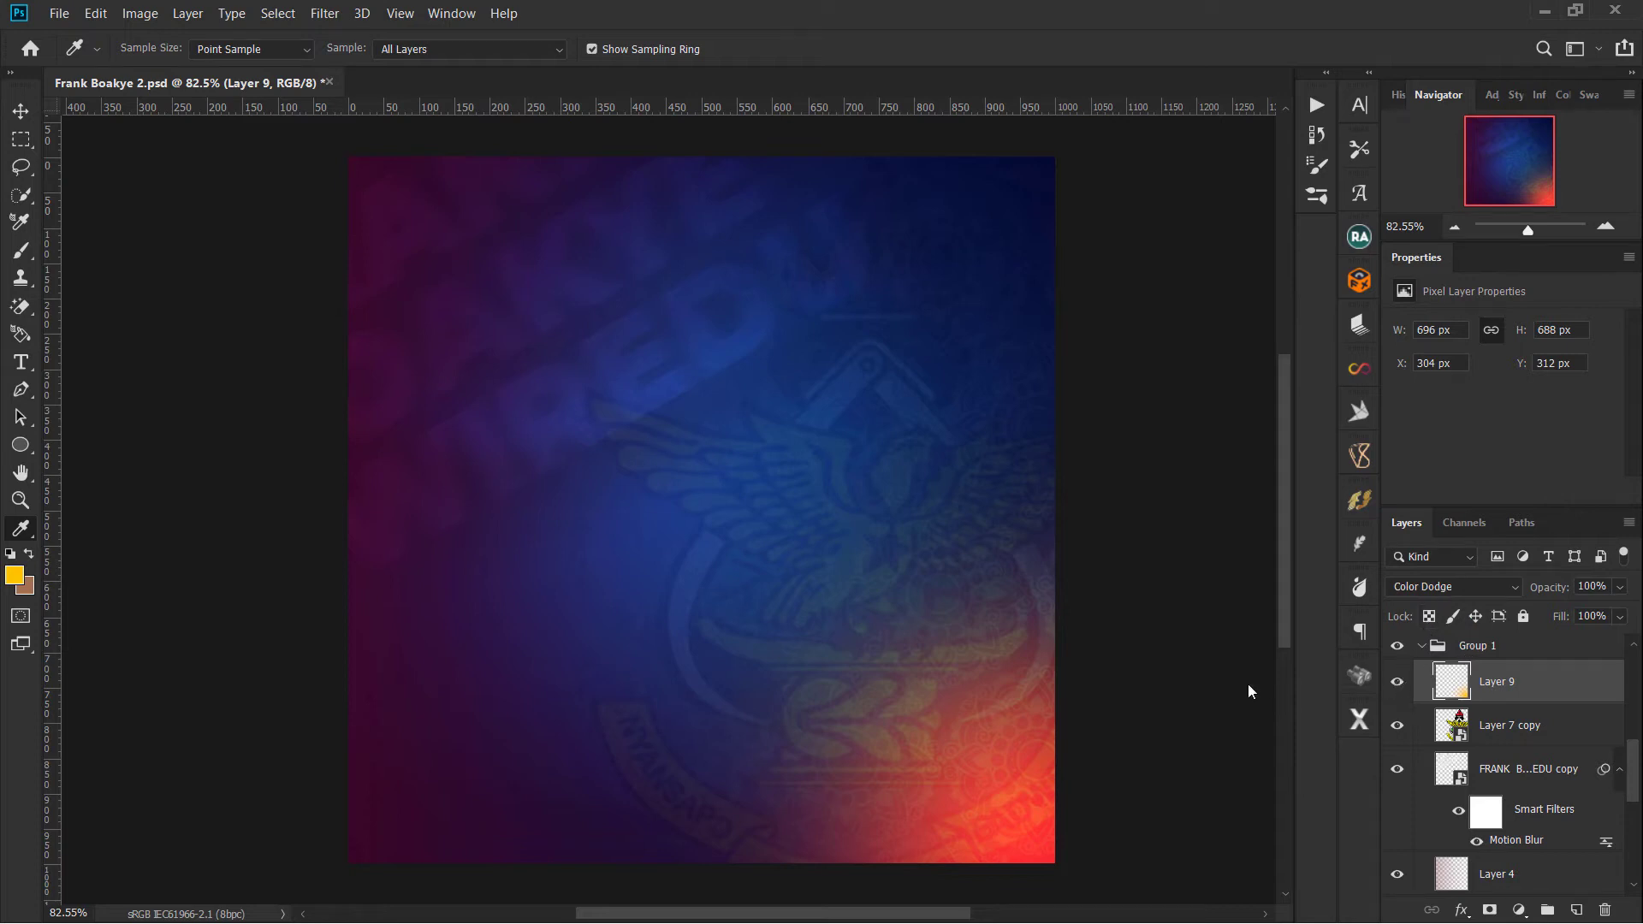
Step: Collapse Group 1 and rename it BG
left_click(1422, 646)
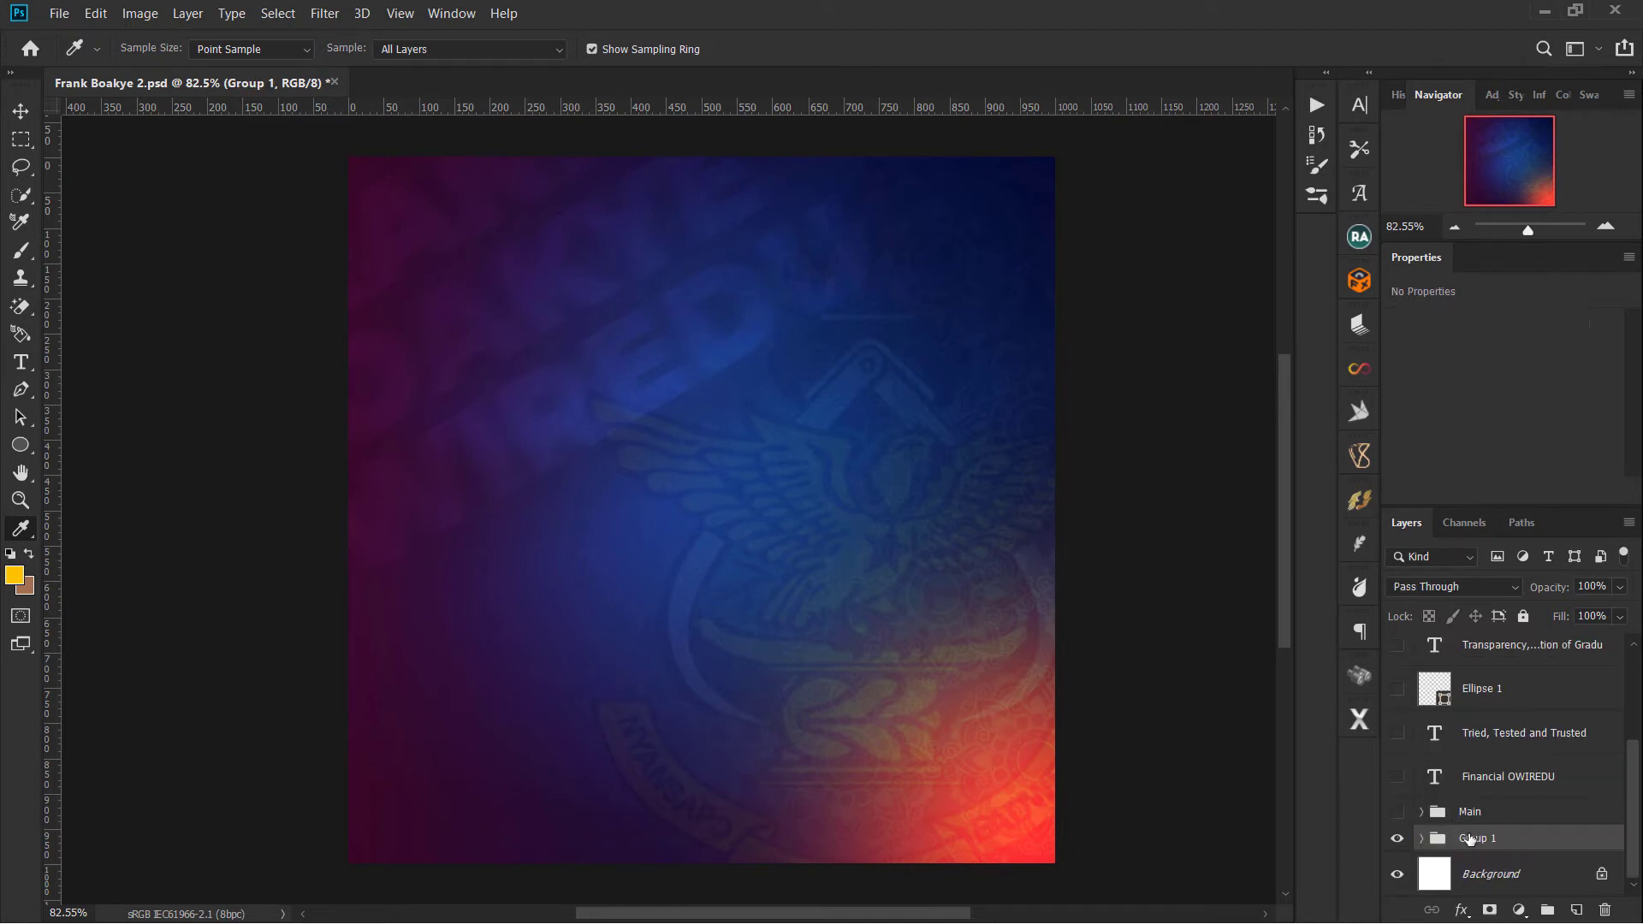
double_click(1470, 837)
key("Caps_Lock")
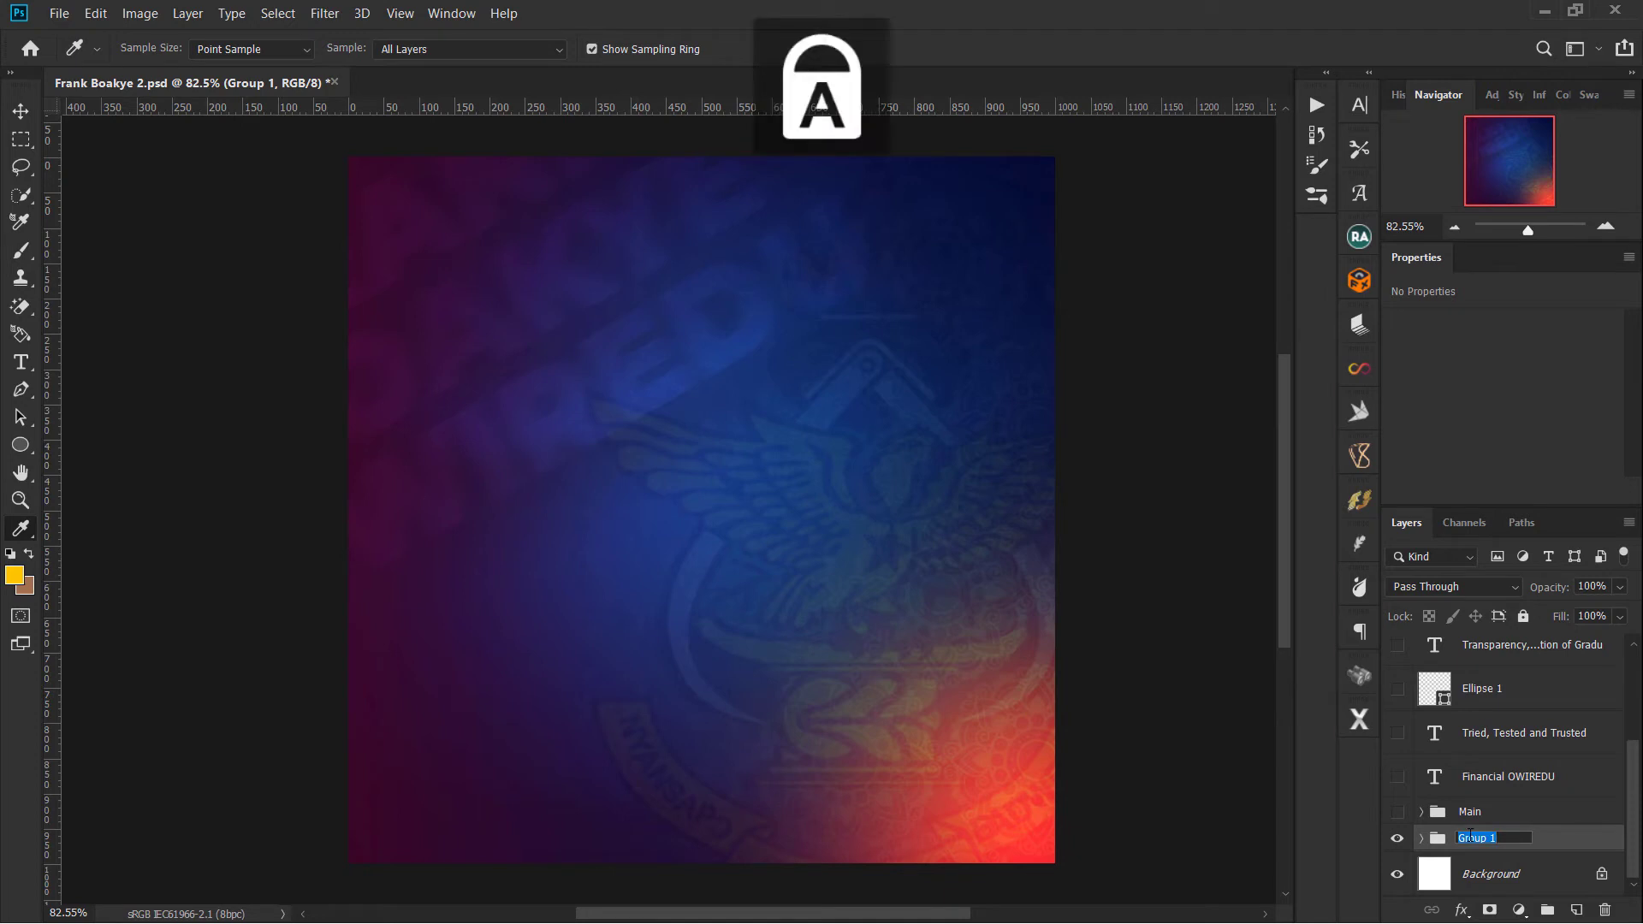
key("Caps_Lock")
key("Caps_Lock")
type("BG")
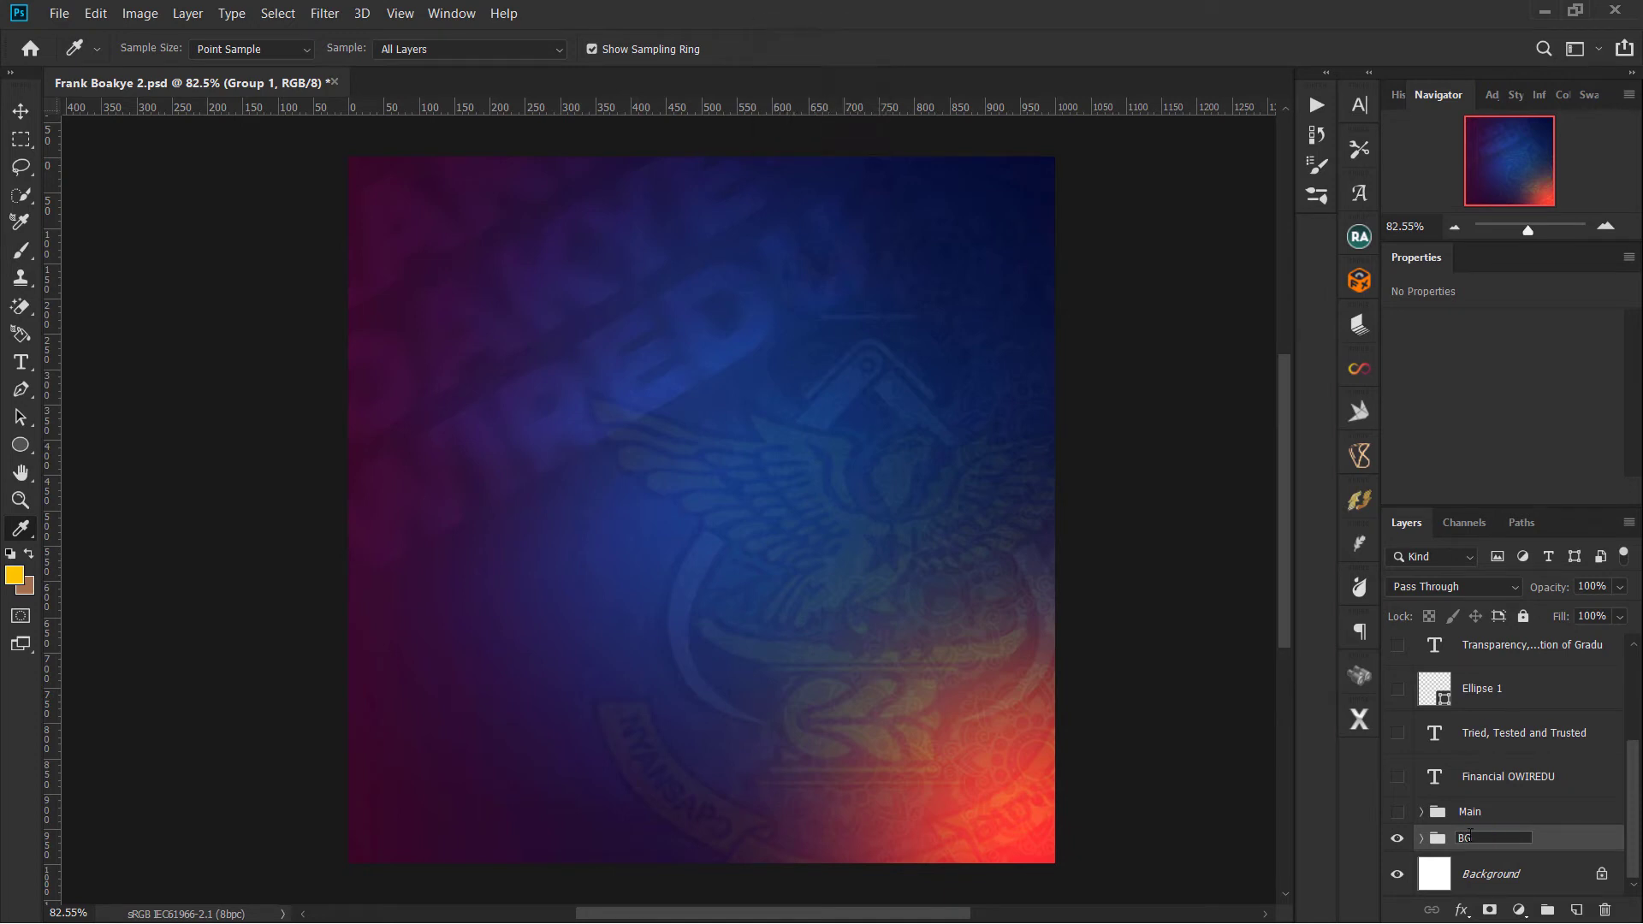
key("Return")
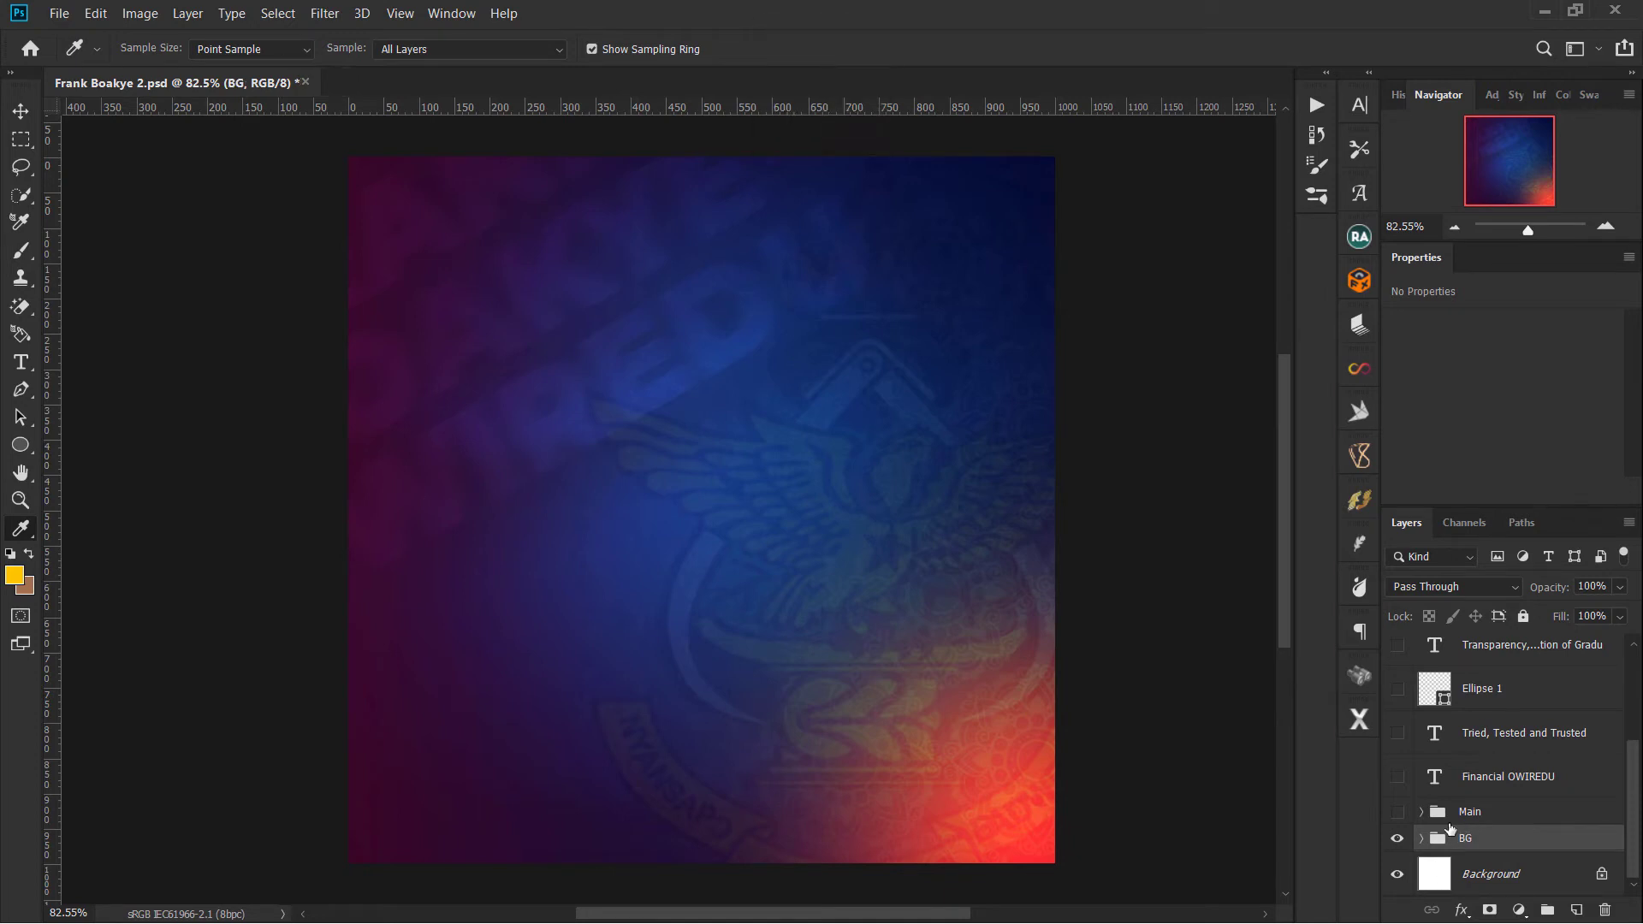
Step: Show the Main group and review its HOPEFUL 22', GRASAG - KNUST TREASURER and name title layers
left_click(1398, 812)
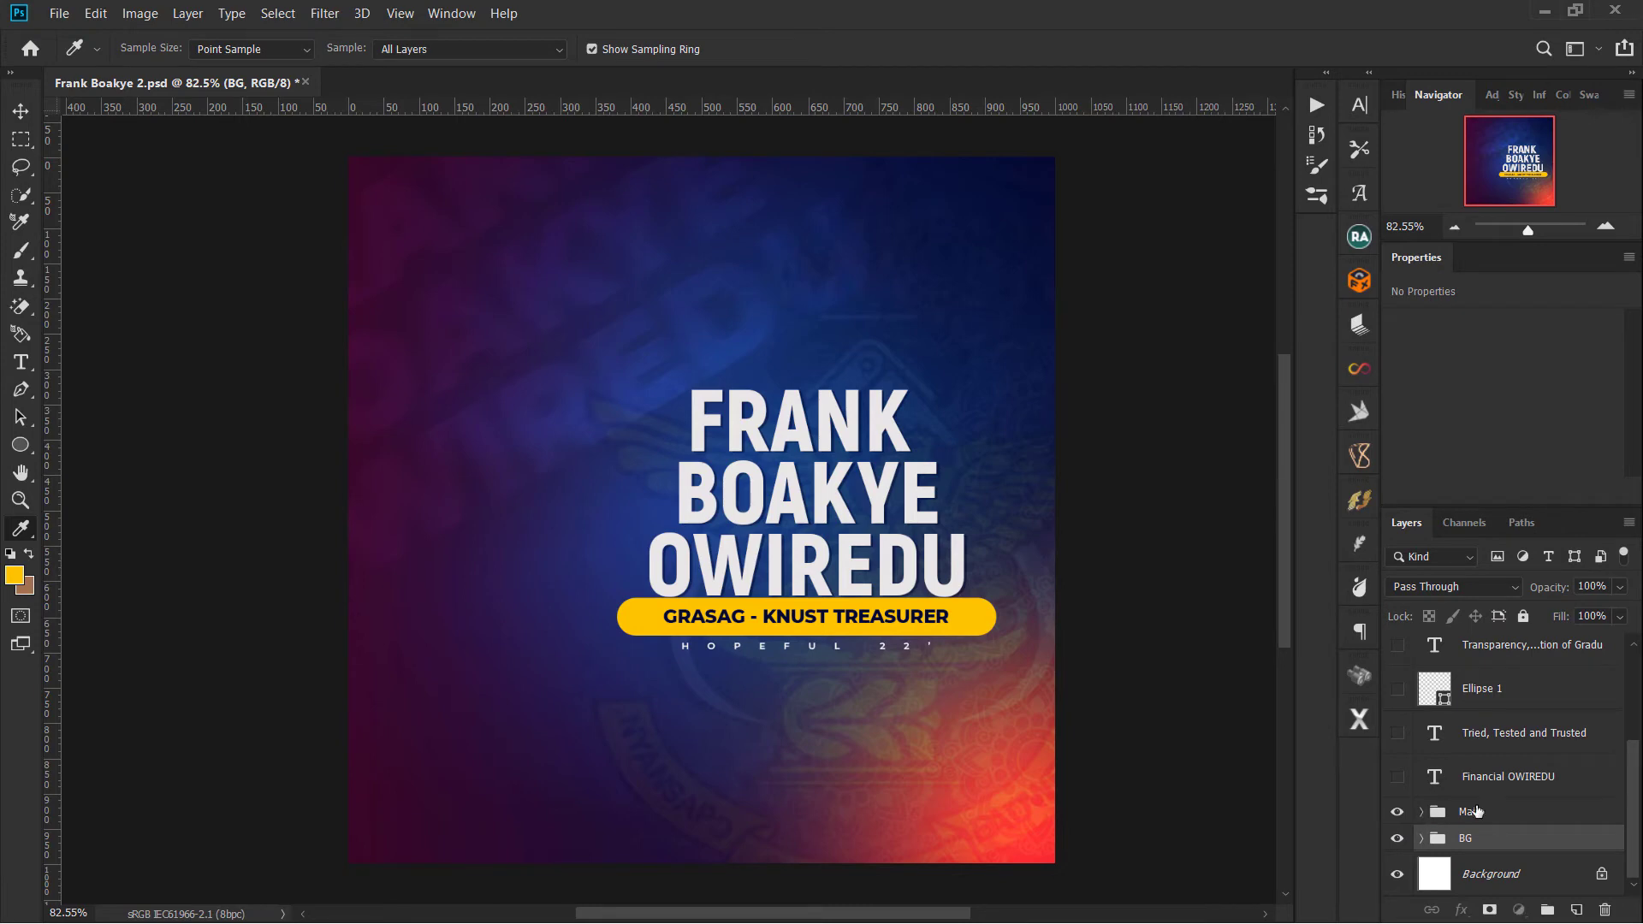
left_click(1422, 813)
left_click(1507, 806)
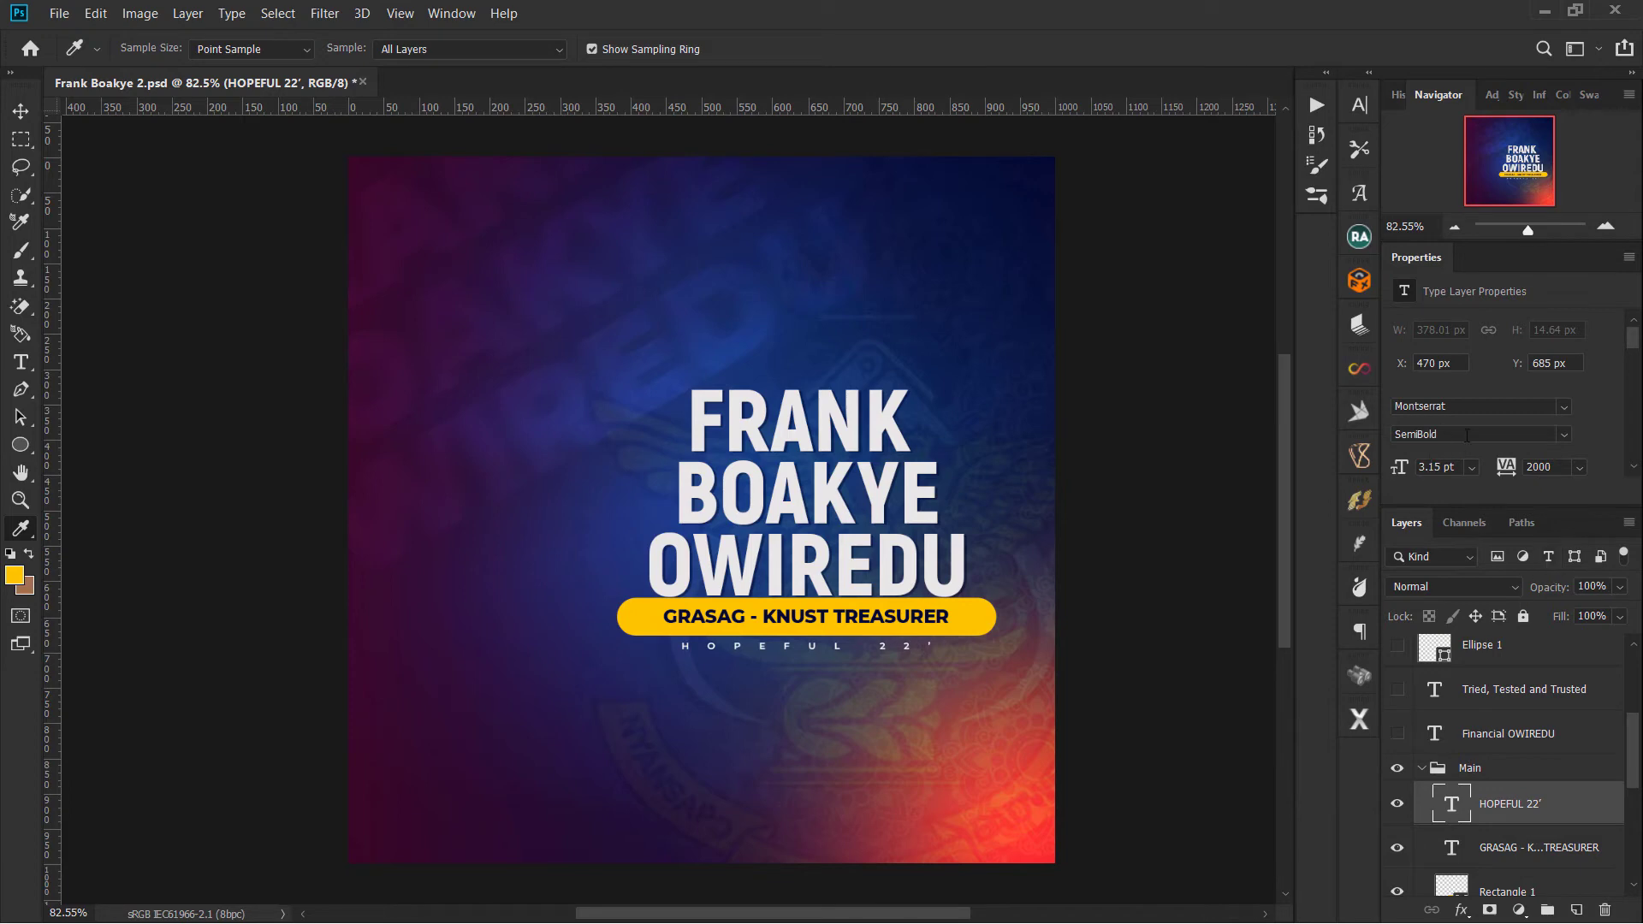
scroll(1584, 842, "down", 1)
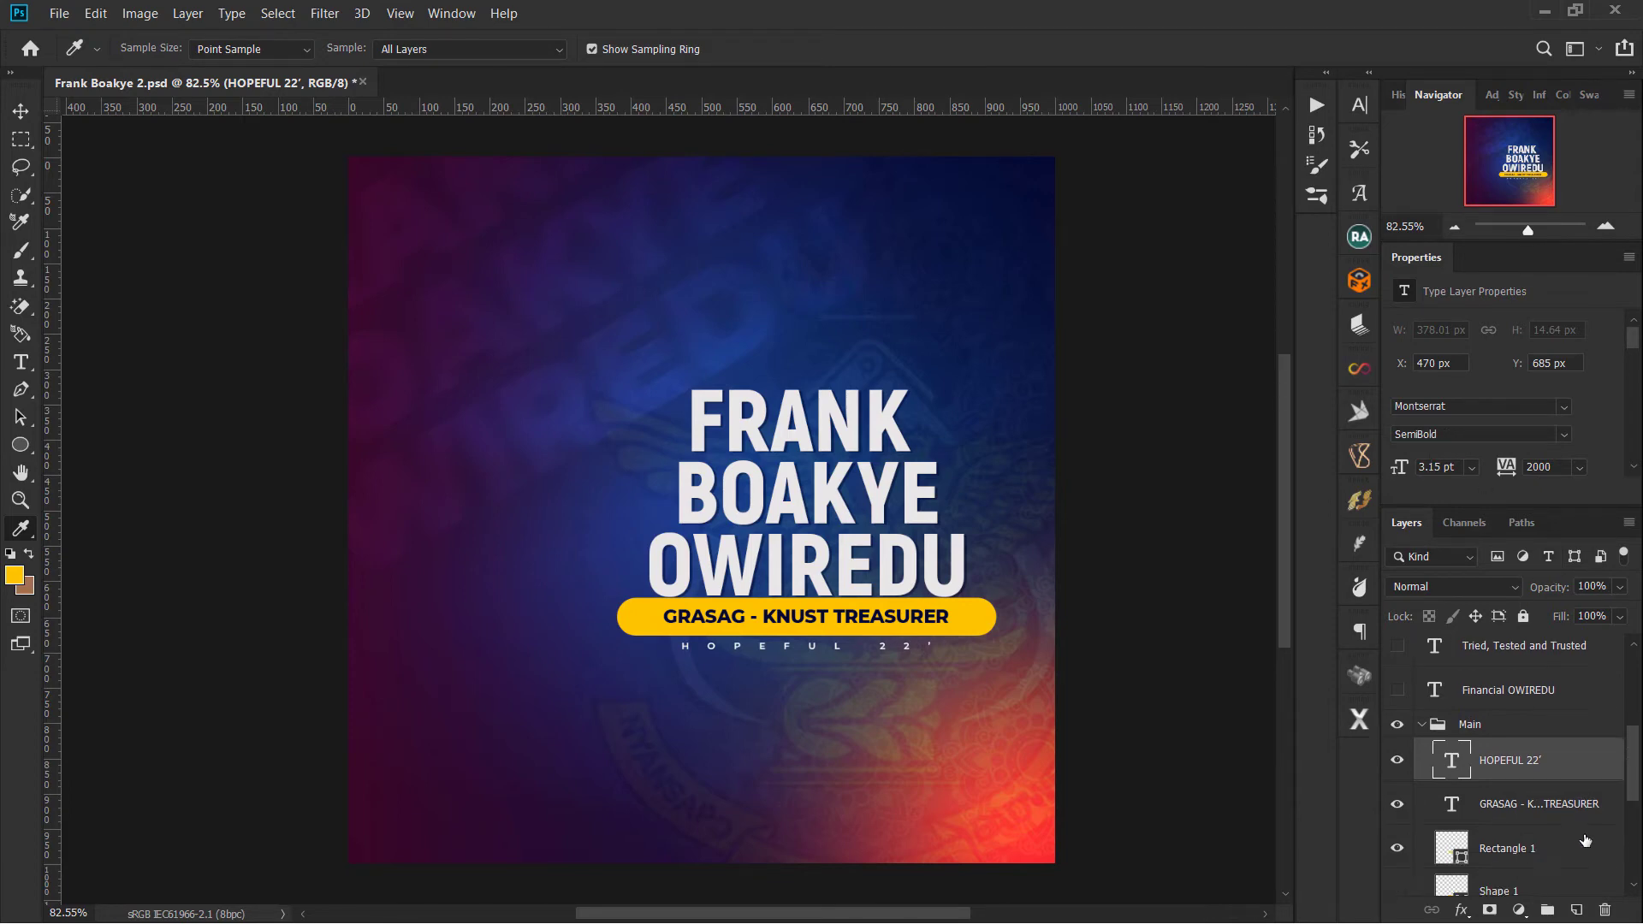
left_click(1543, 810)
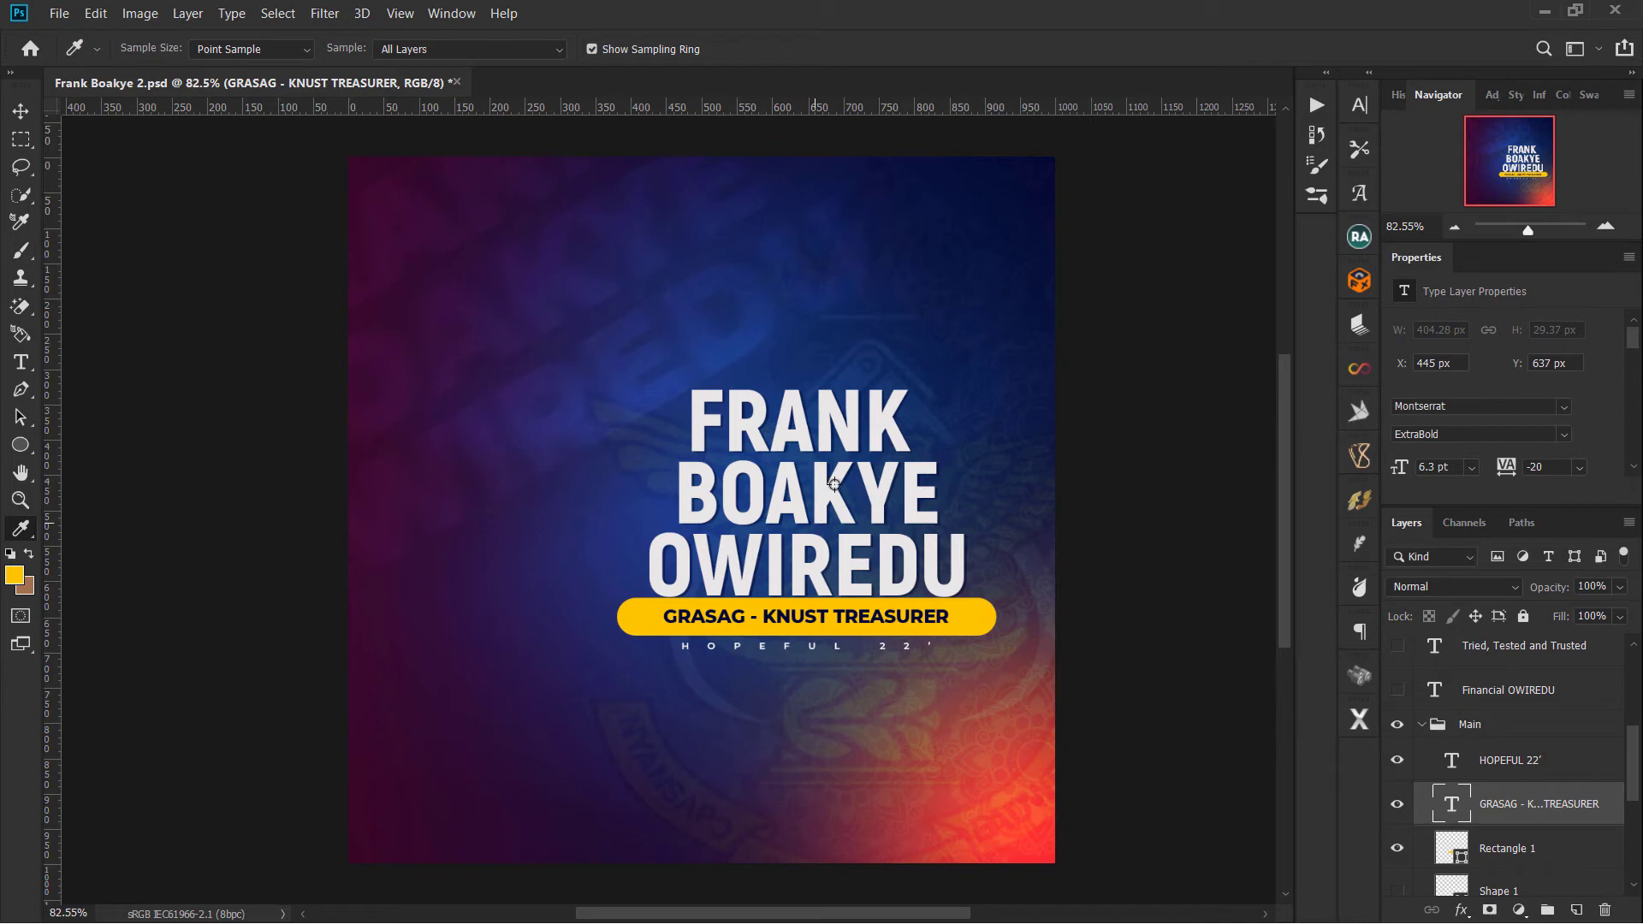
scroll(1501, 816, "down", 2)
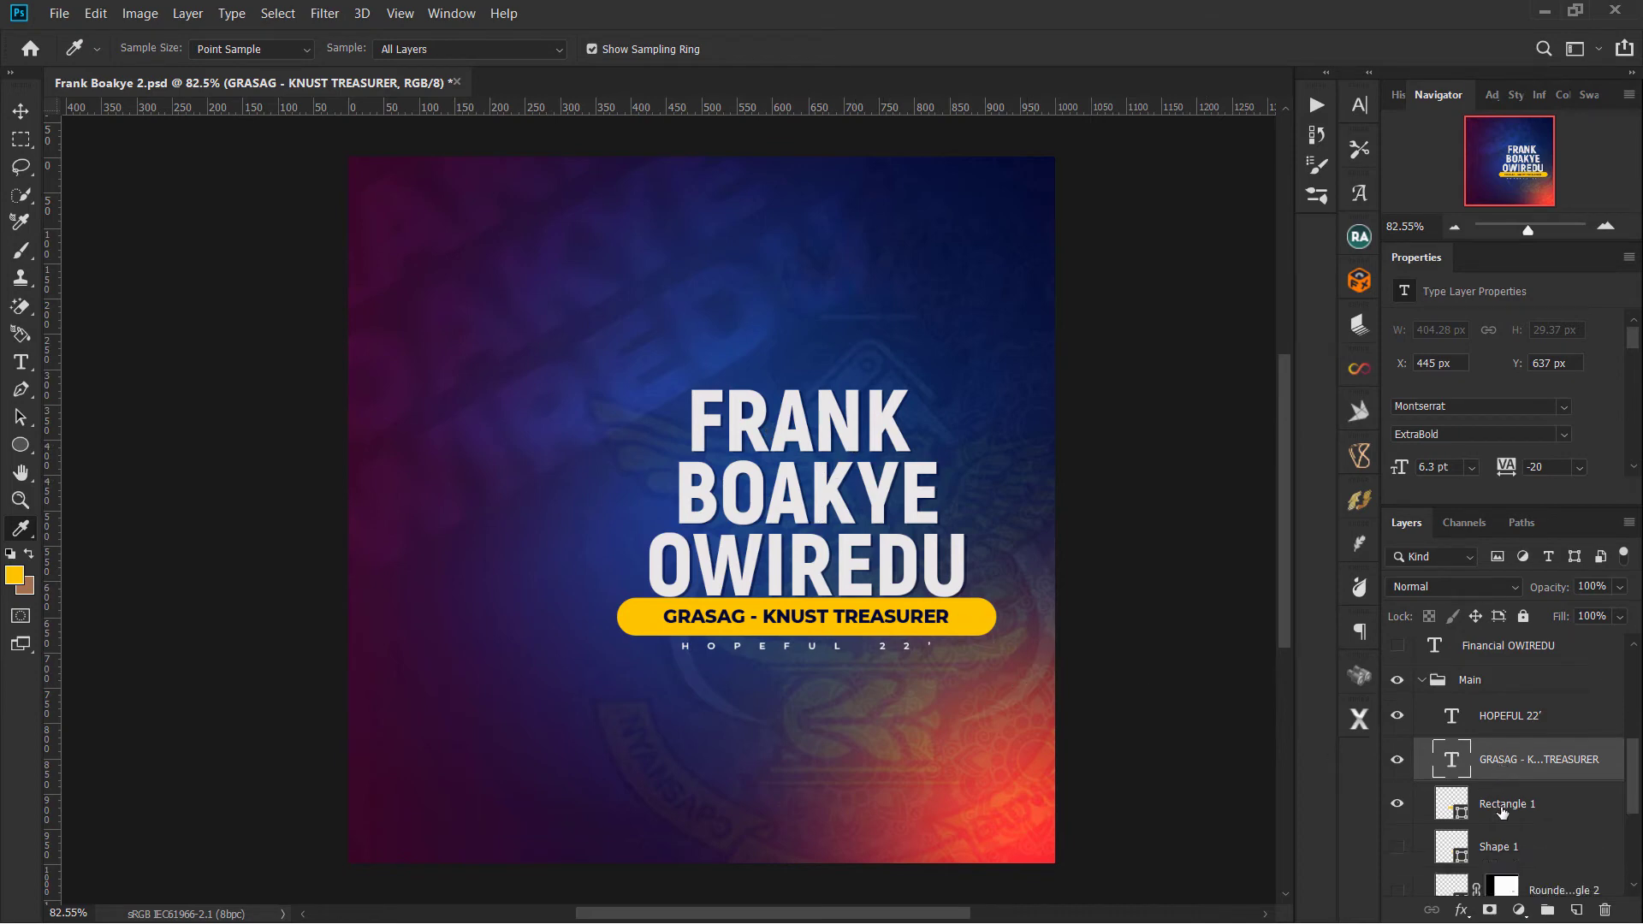
scroll(1505, 768, "down", 3)
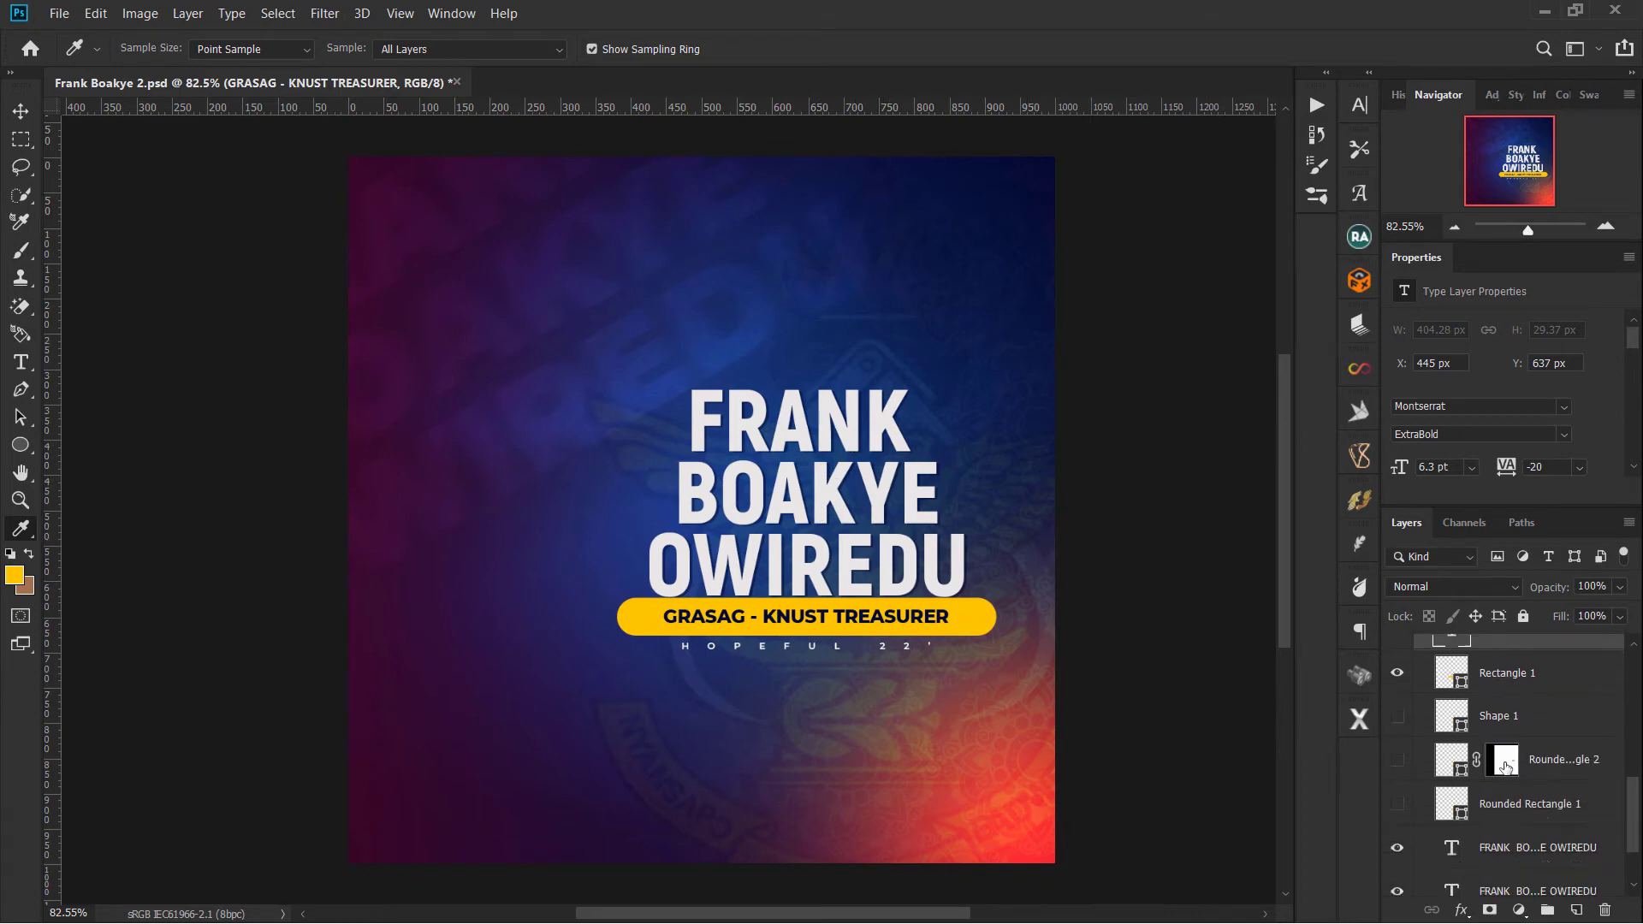
left_click(1507, 803)
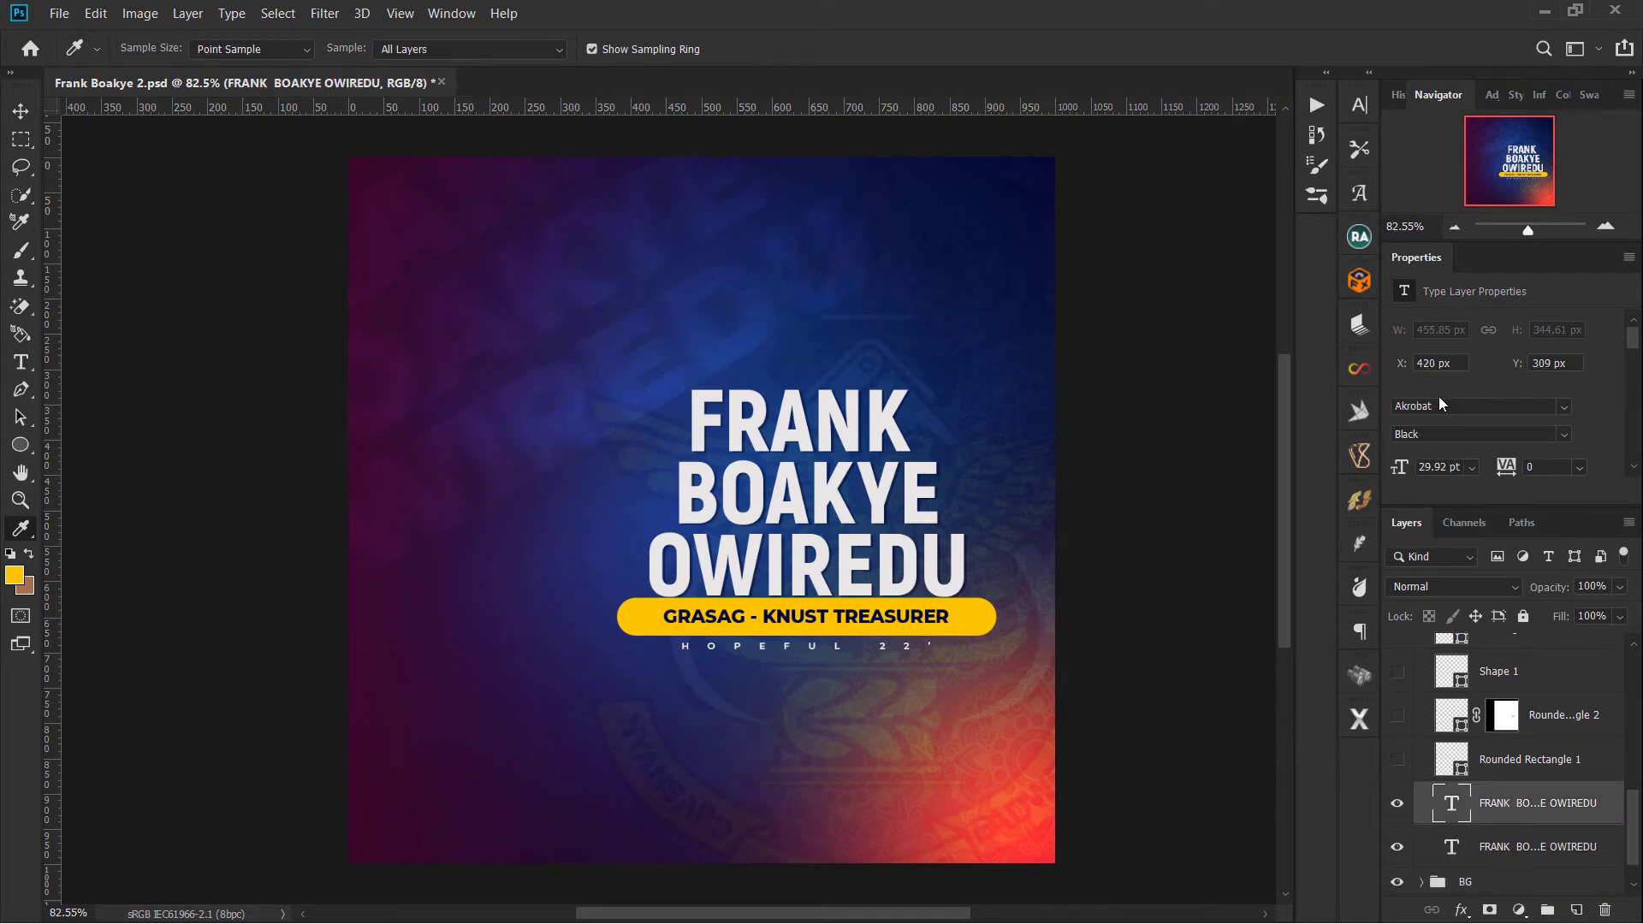
scroll(881, 515, "up", 6)
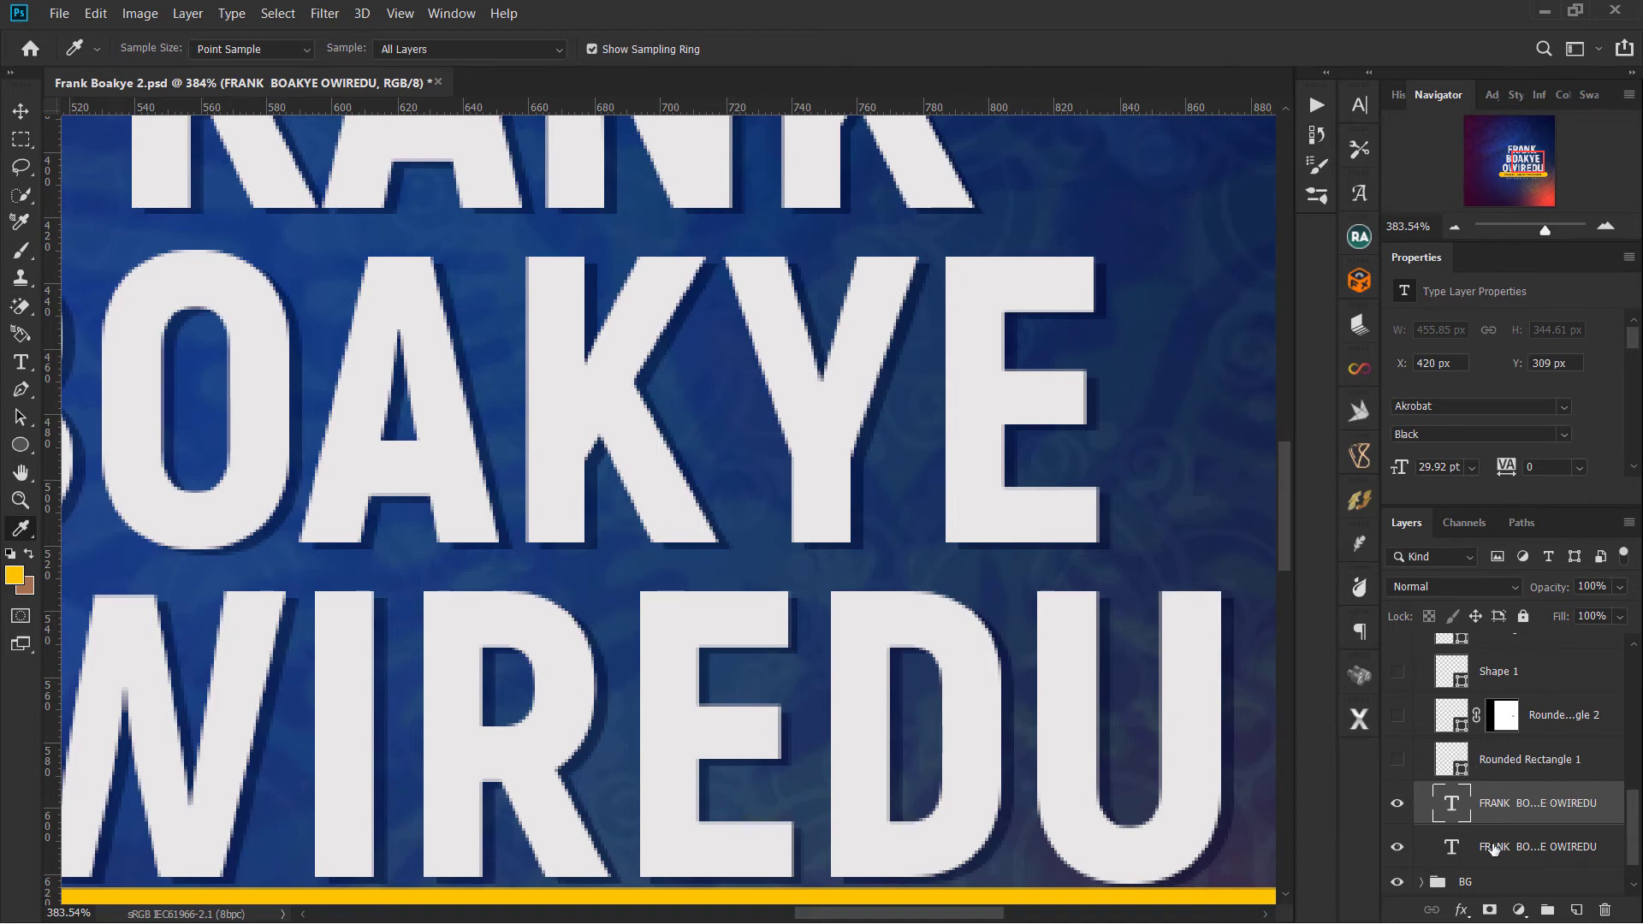
left_click(1493, 847)
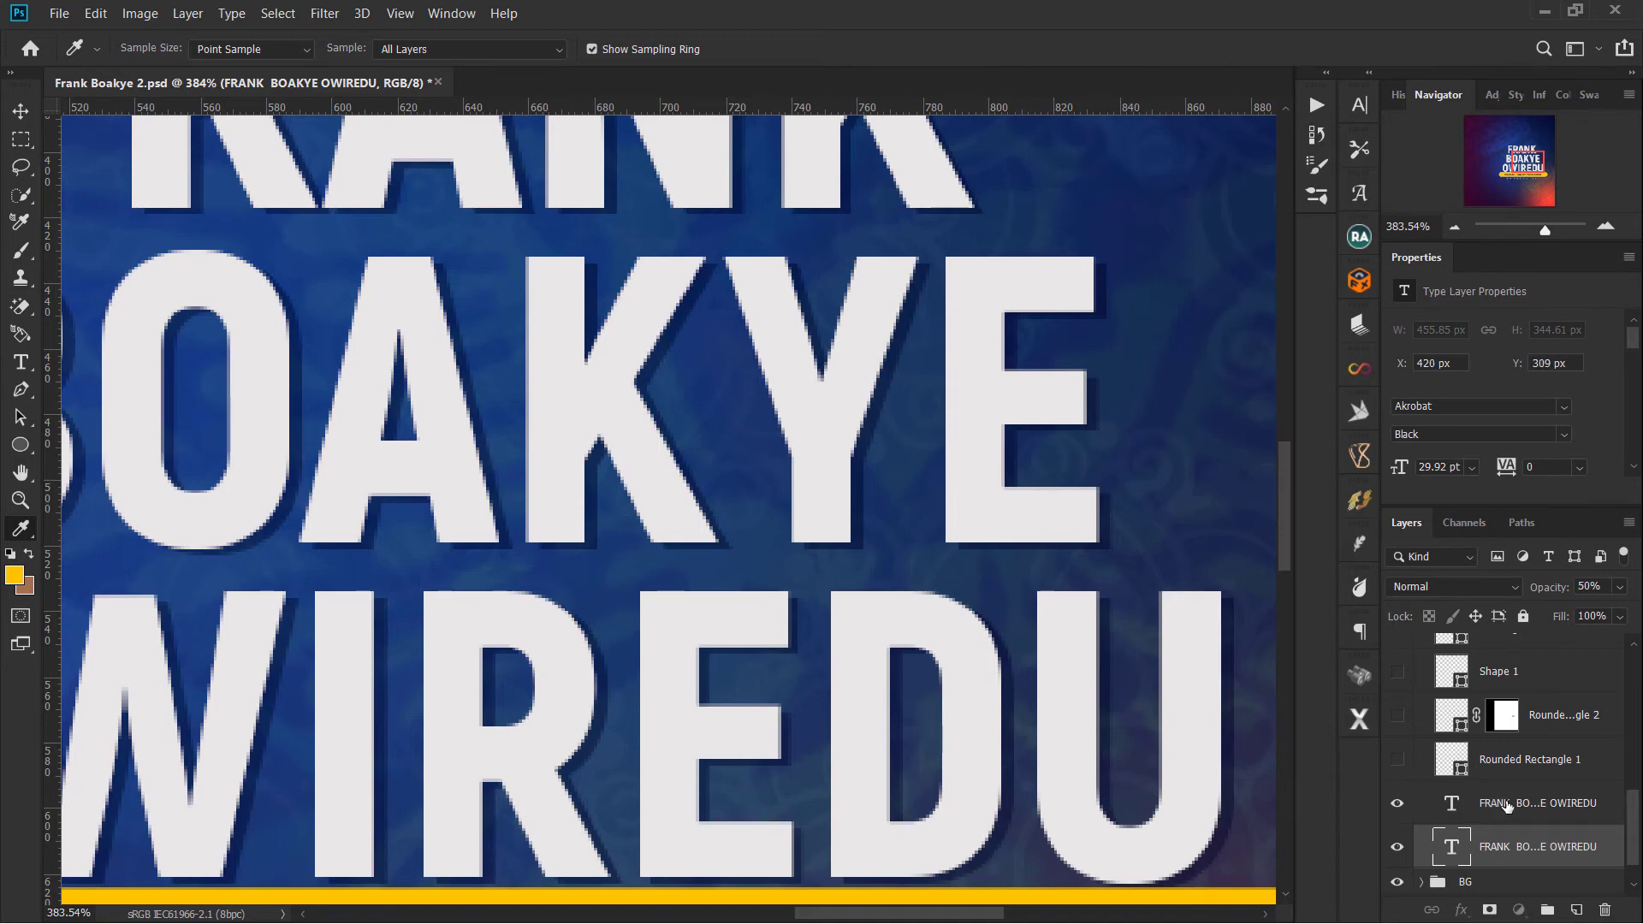
left_click(1505, 804)
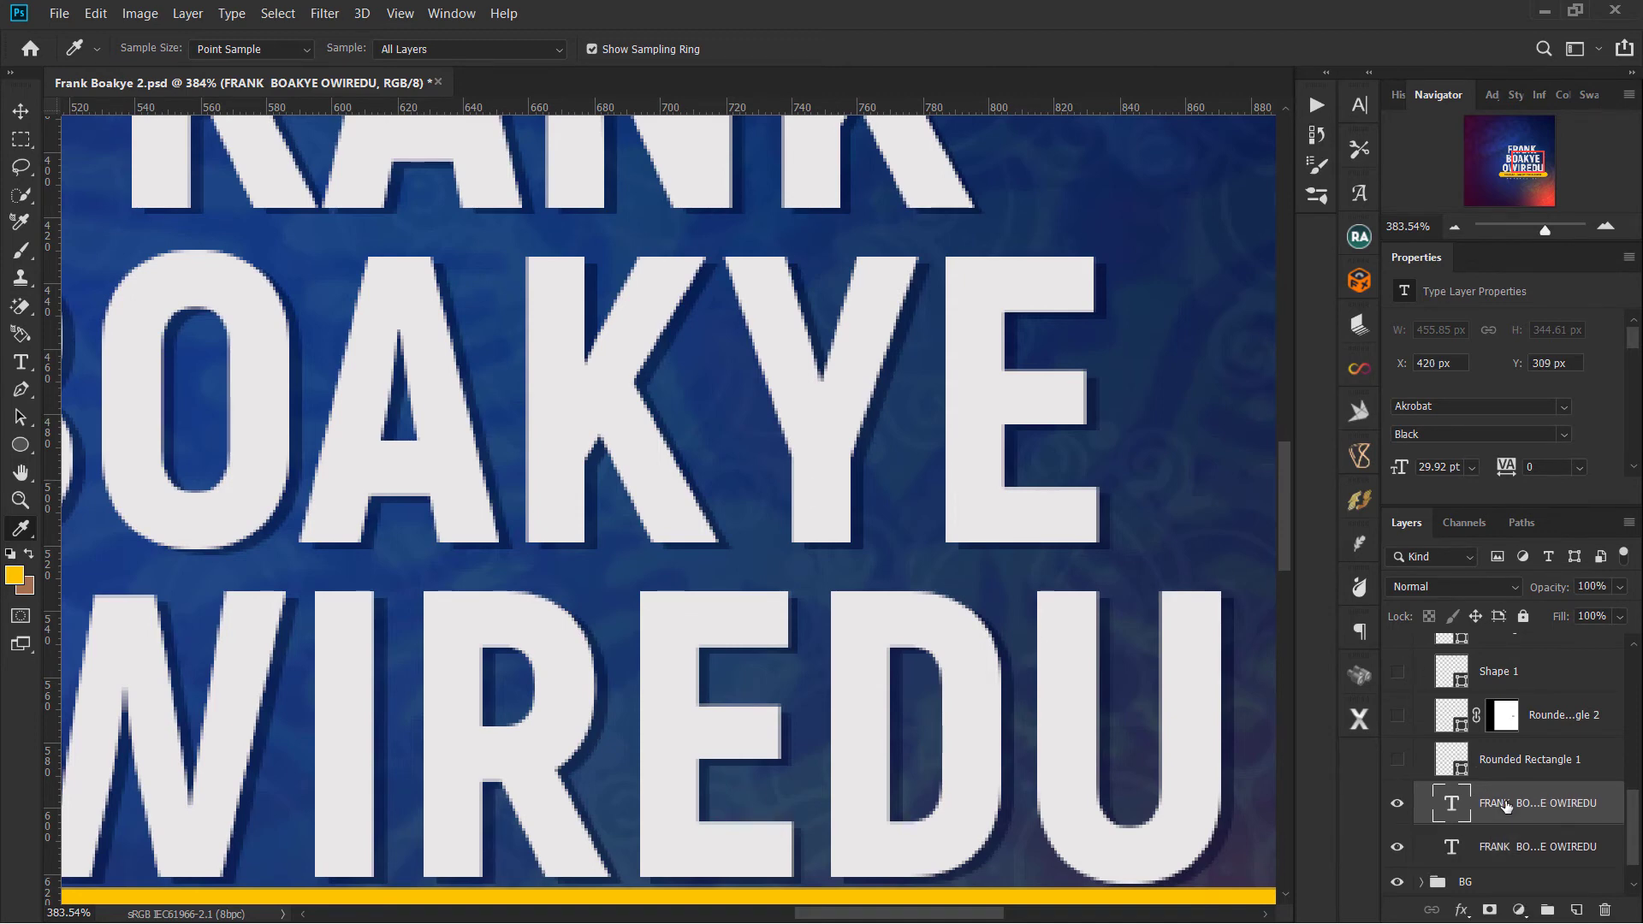
left_click(1517, 847)
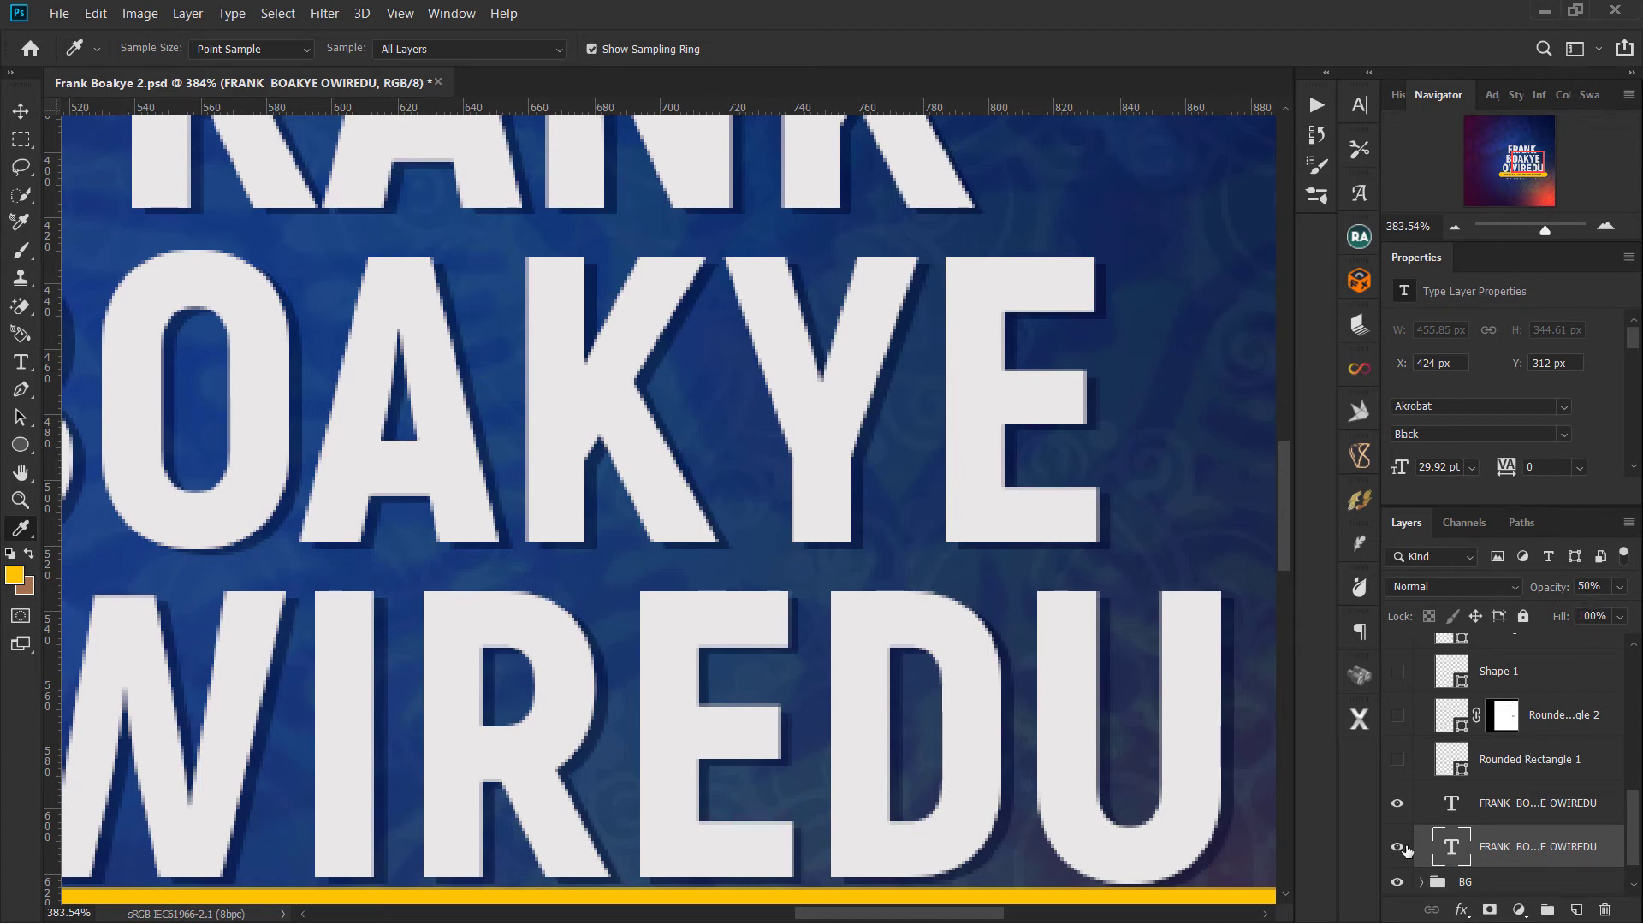
left_click(1398, 847)
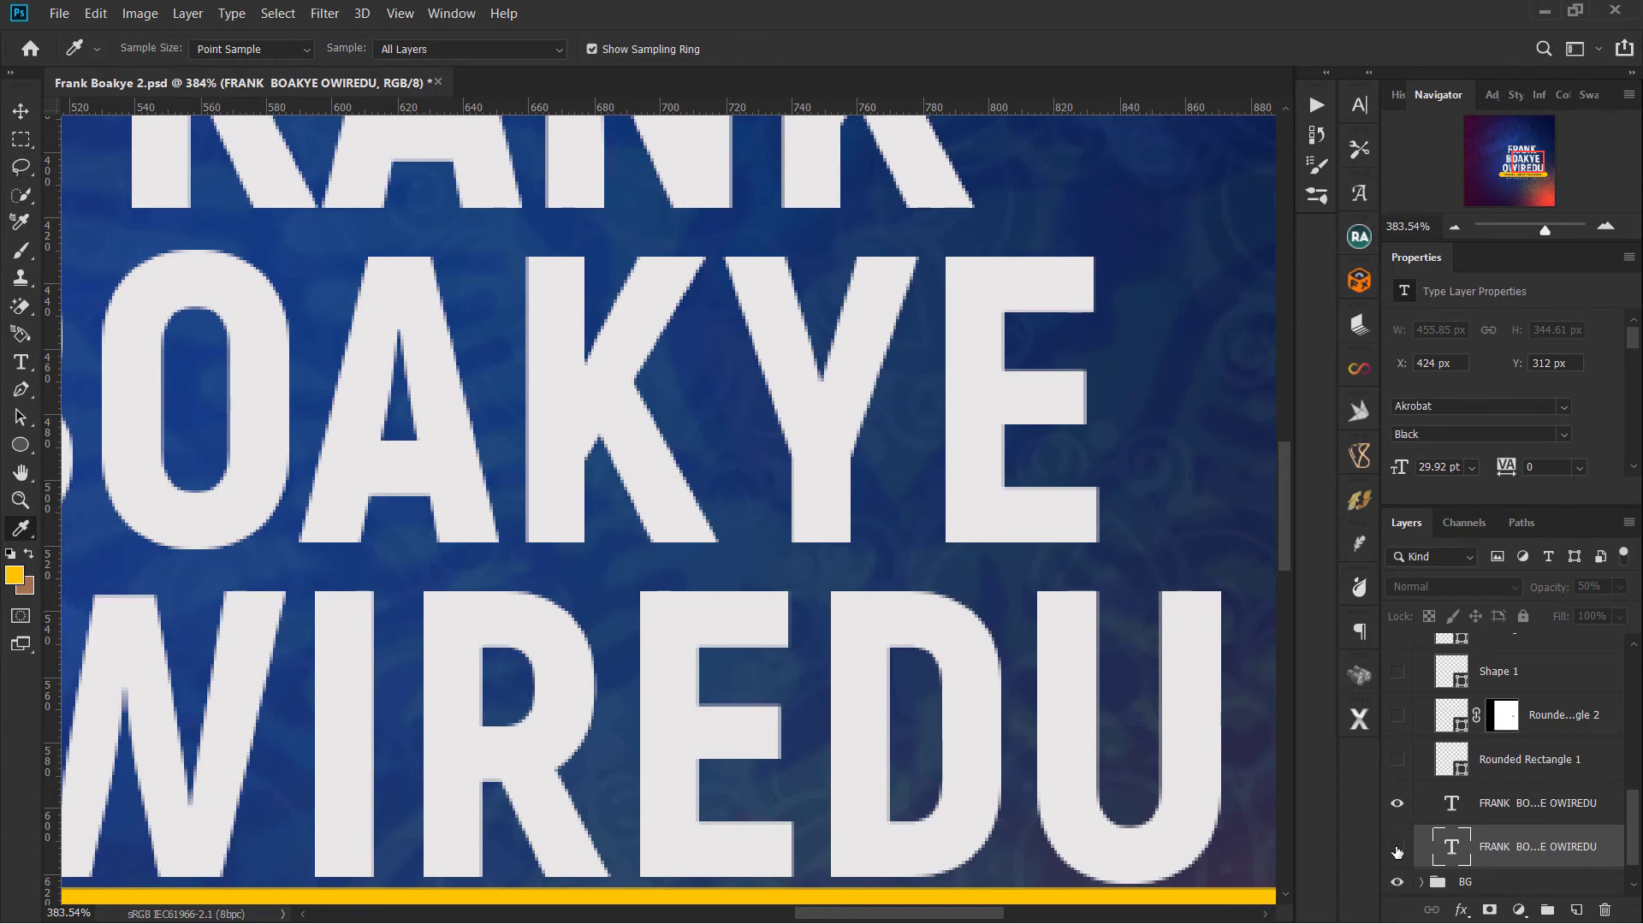
left_click(1397, 849)
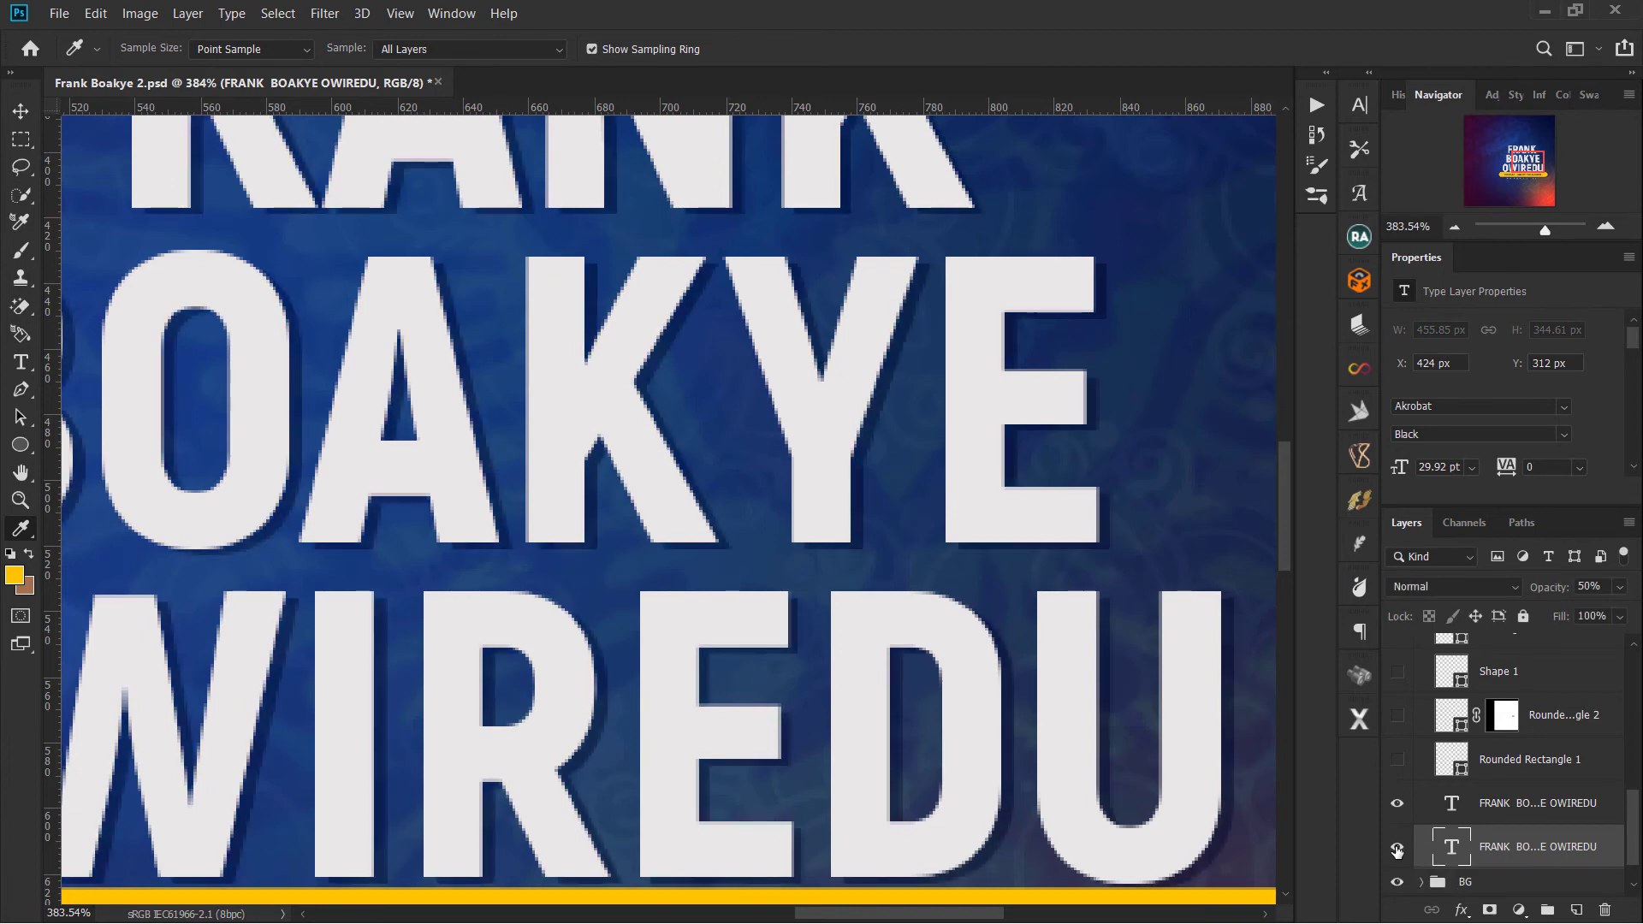
scroll(1501, 827, "up", 5)
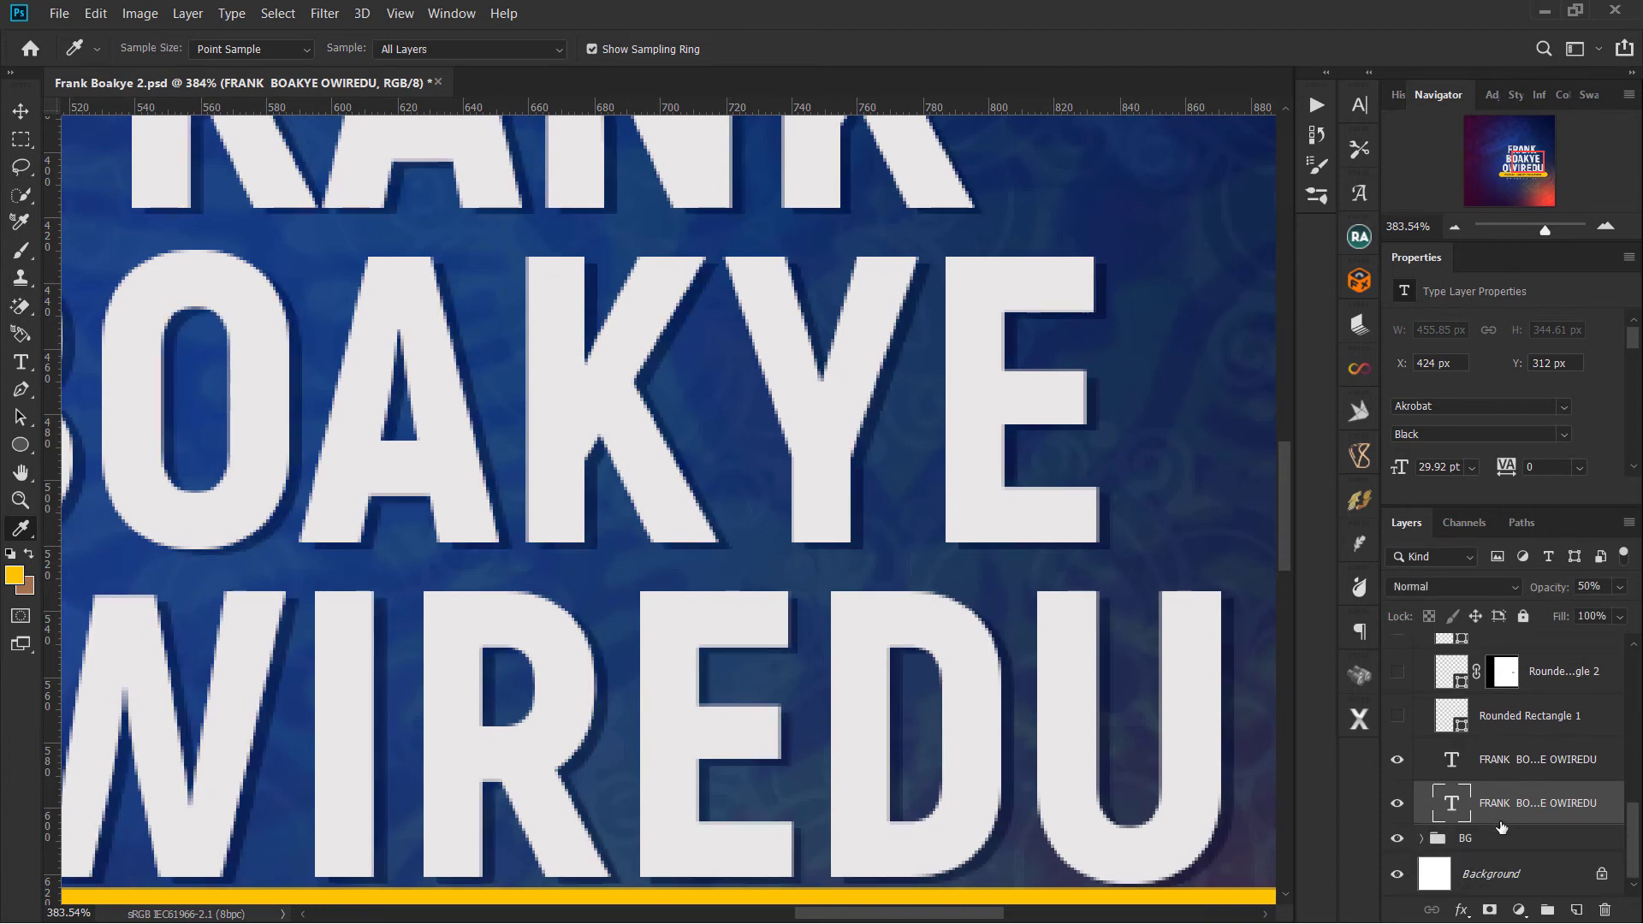
scroll(1500, 827, "up", 2)
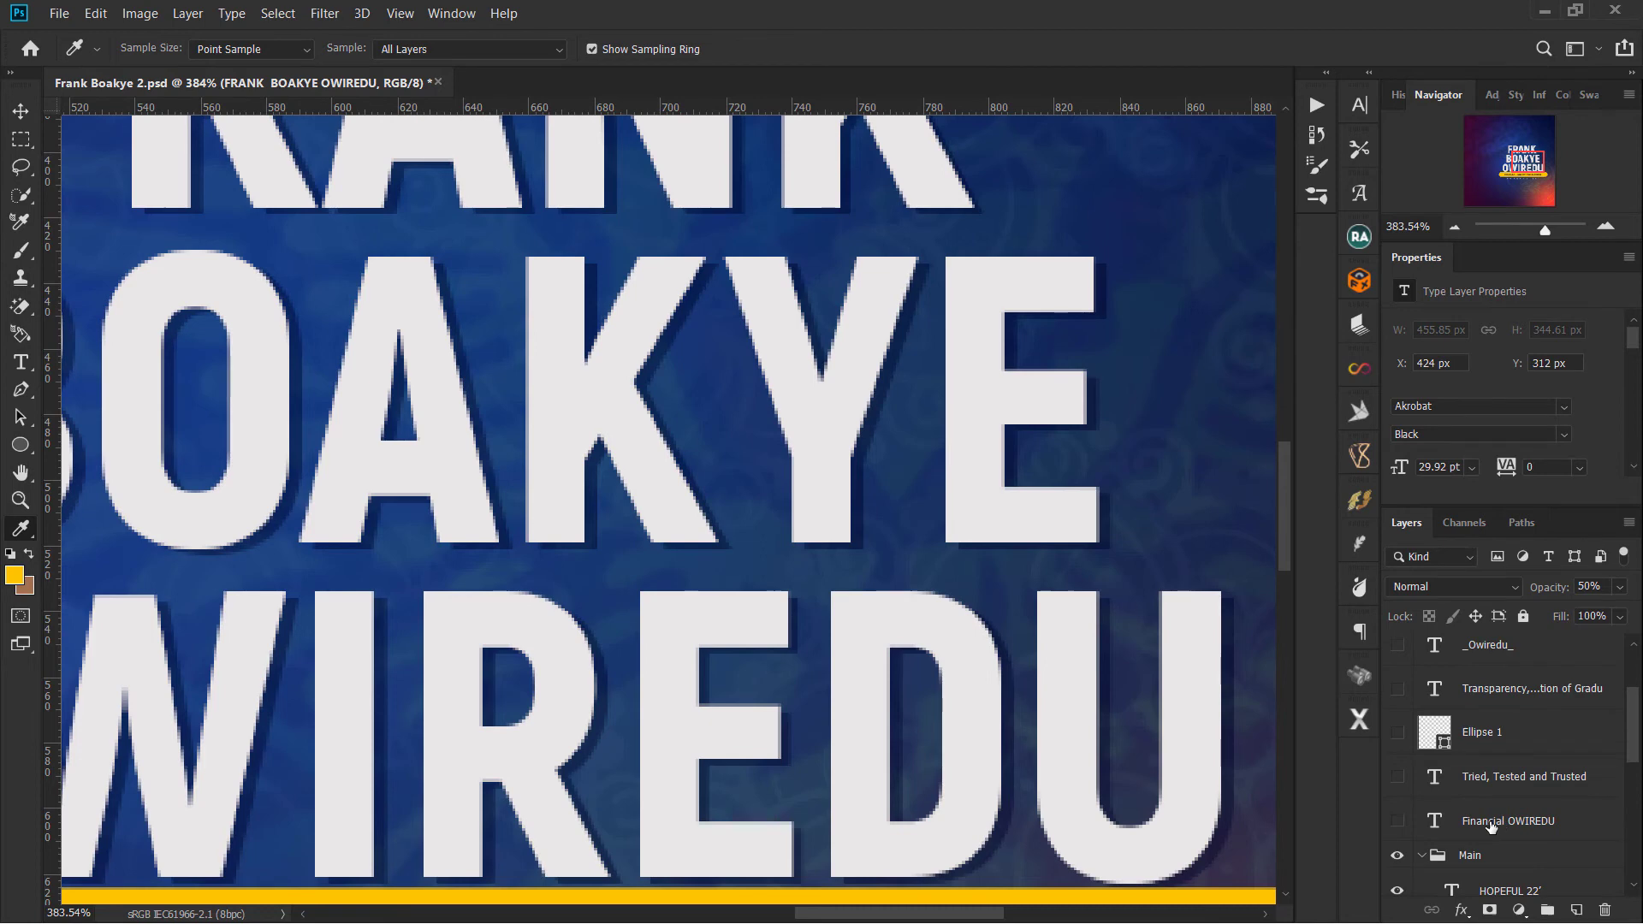
left_click(1418, 858)
left_click(1417, 858)
Step: Fit the flyer on screen and show the Financial slogan, Tried, Tested and Trusted, statement and divider layers
key("ctrl+0")
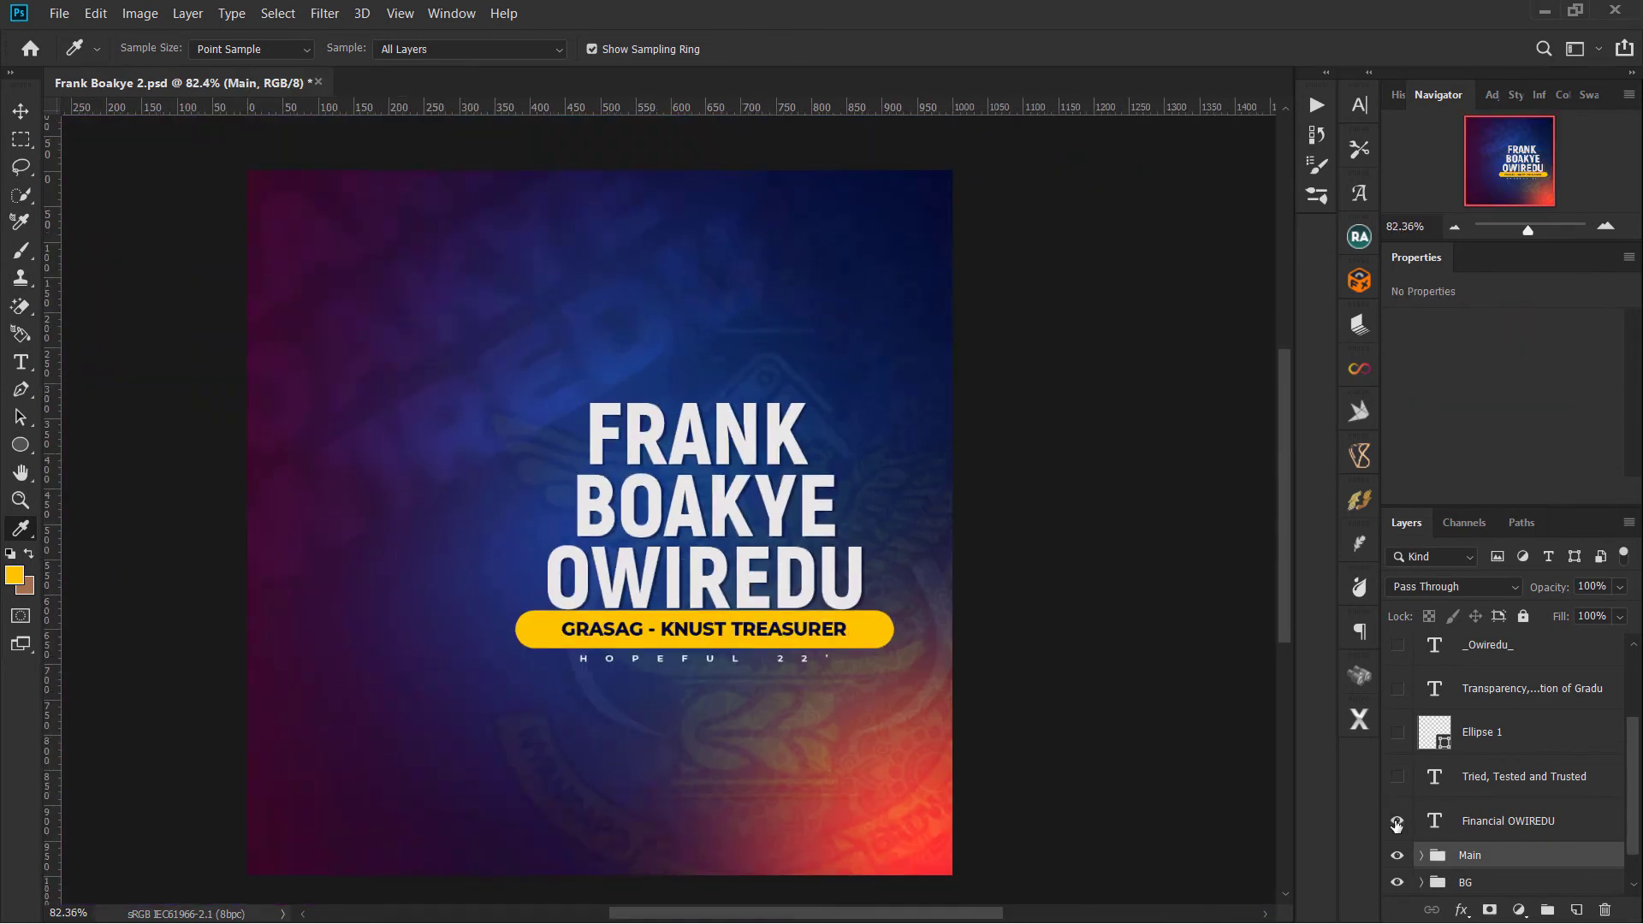
left_click(1396, 822)
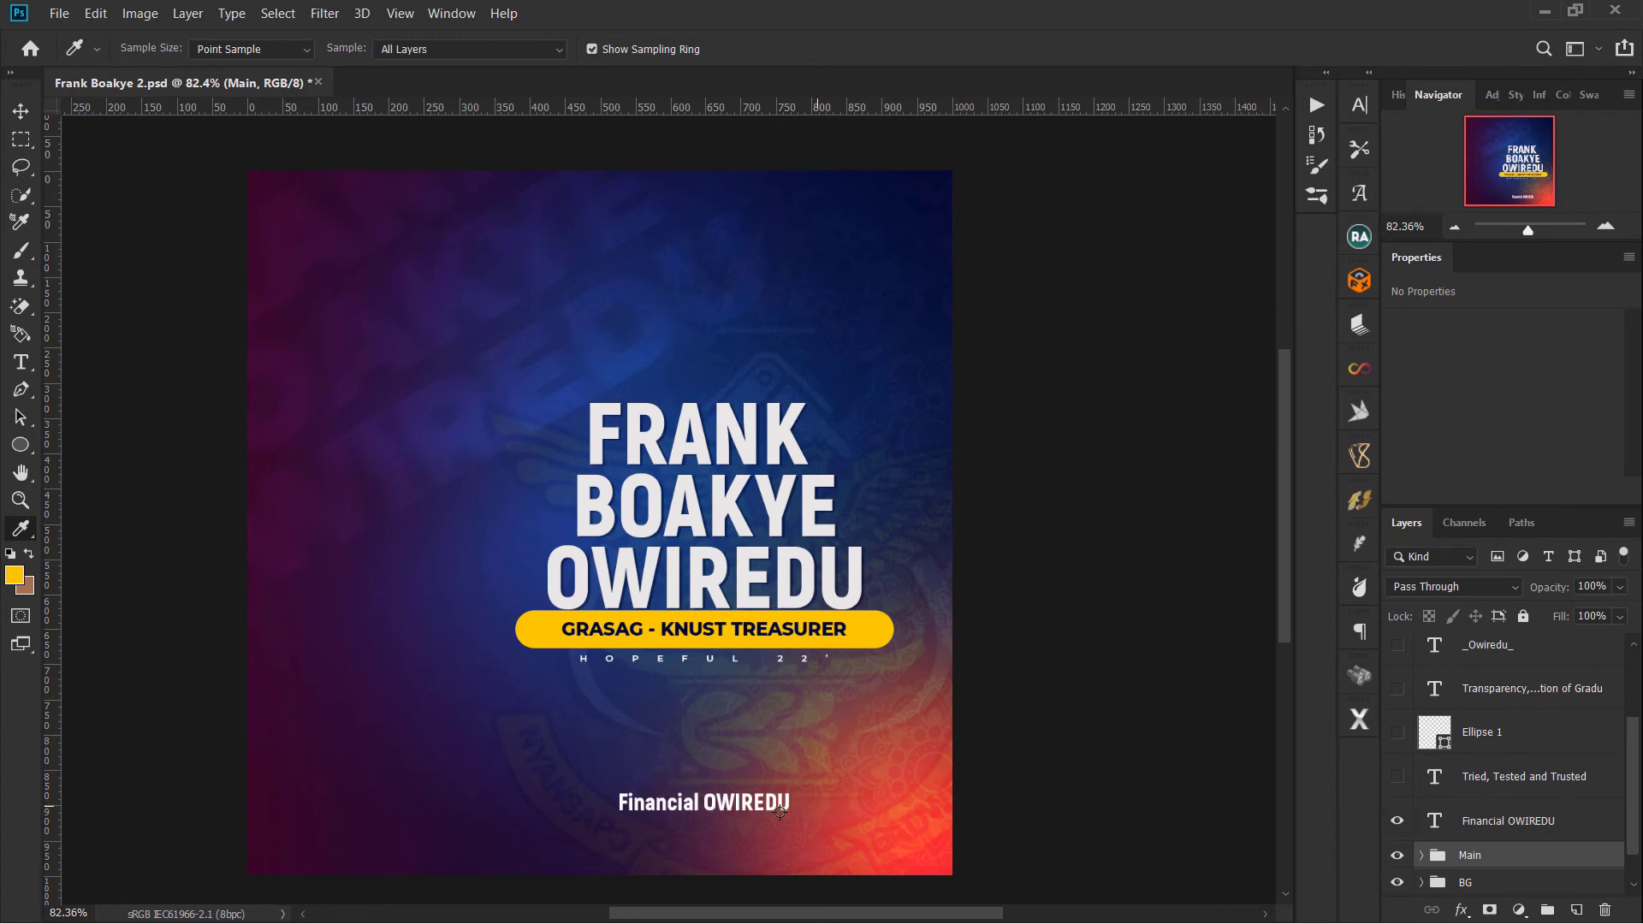
left_click(1574, 820)
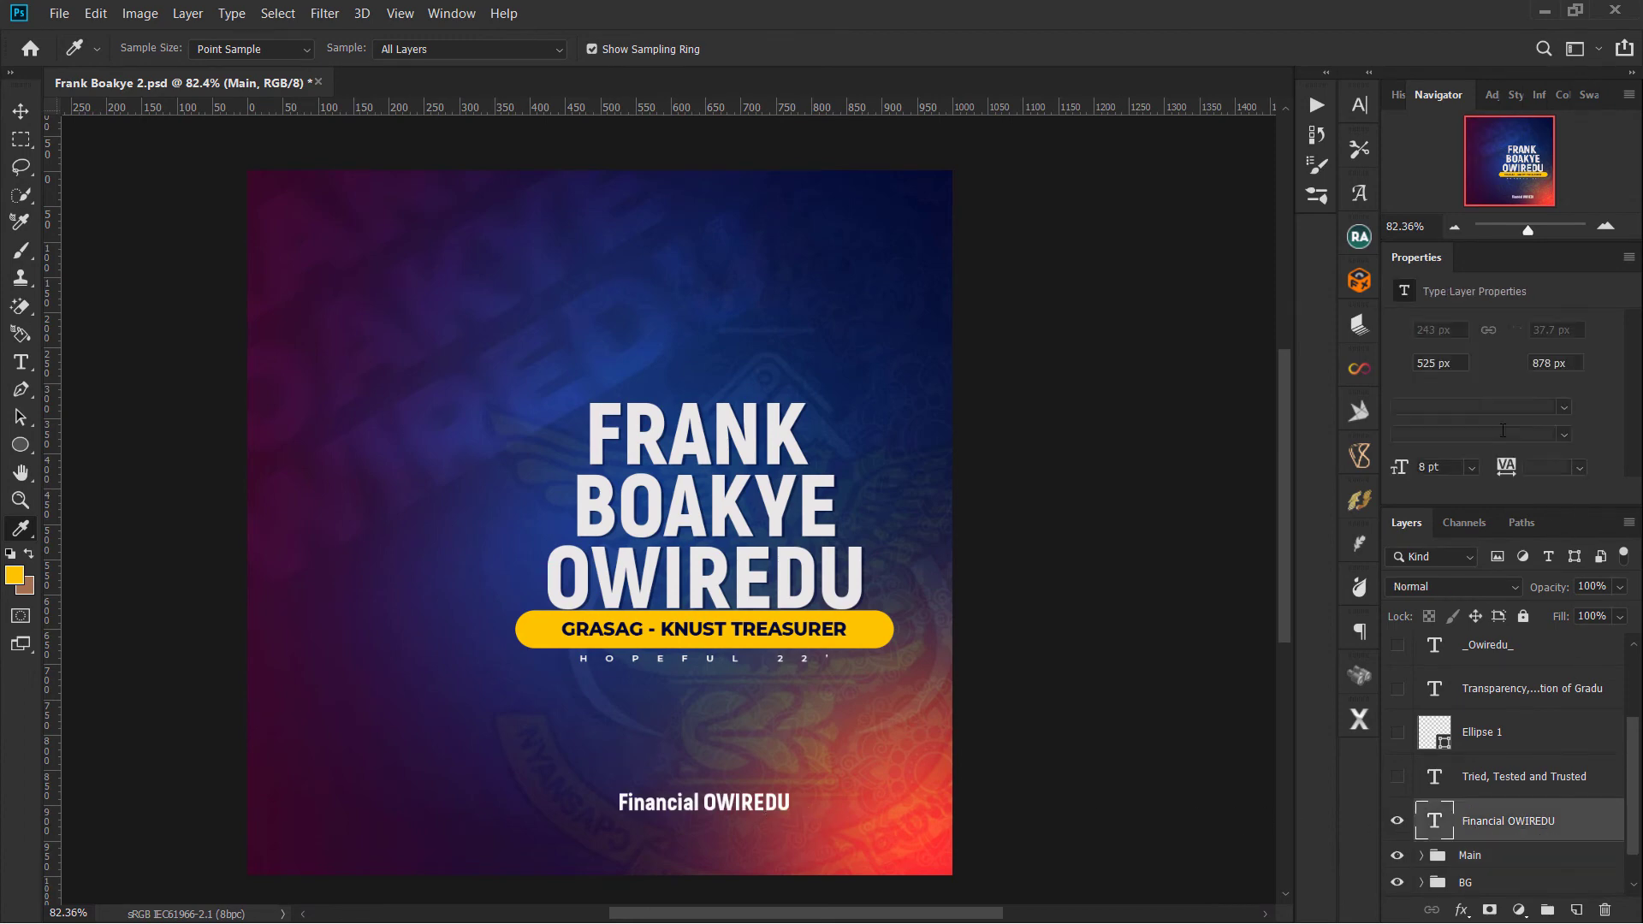
left_click(1396, 776)
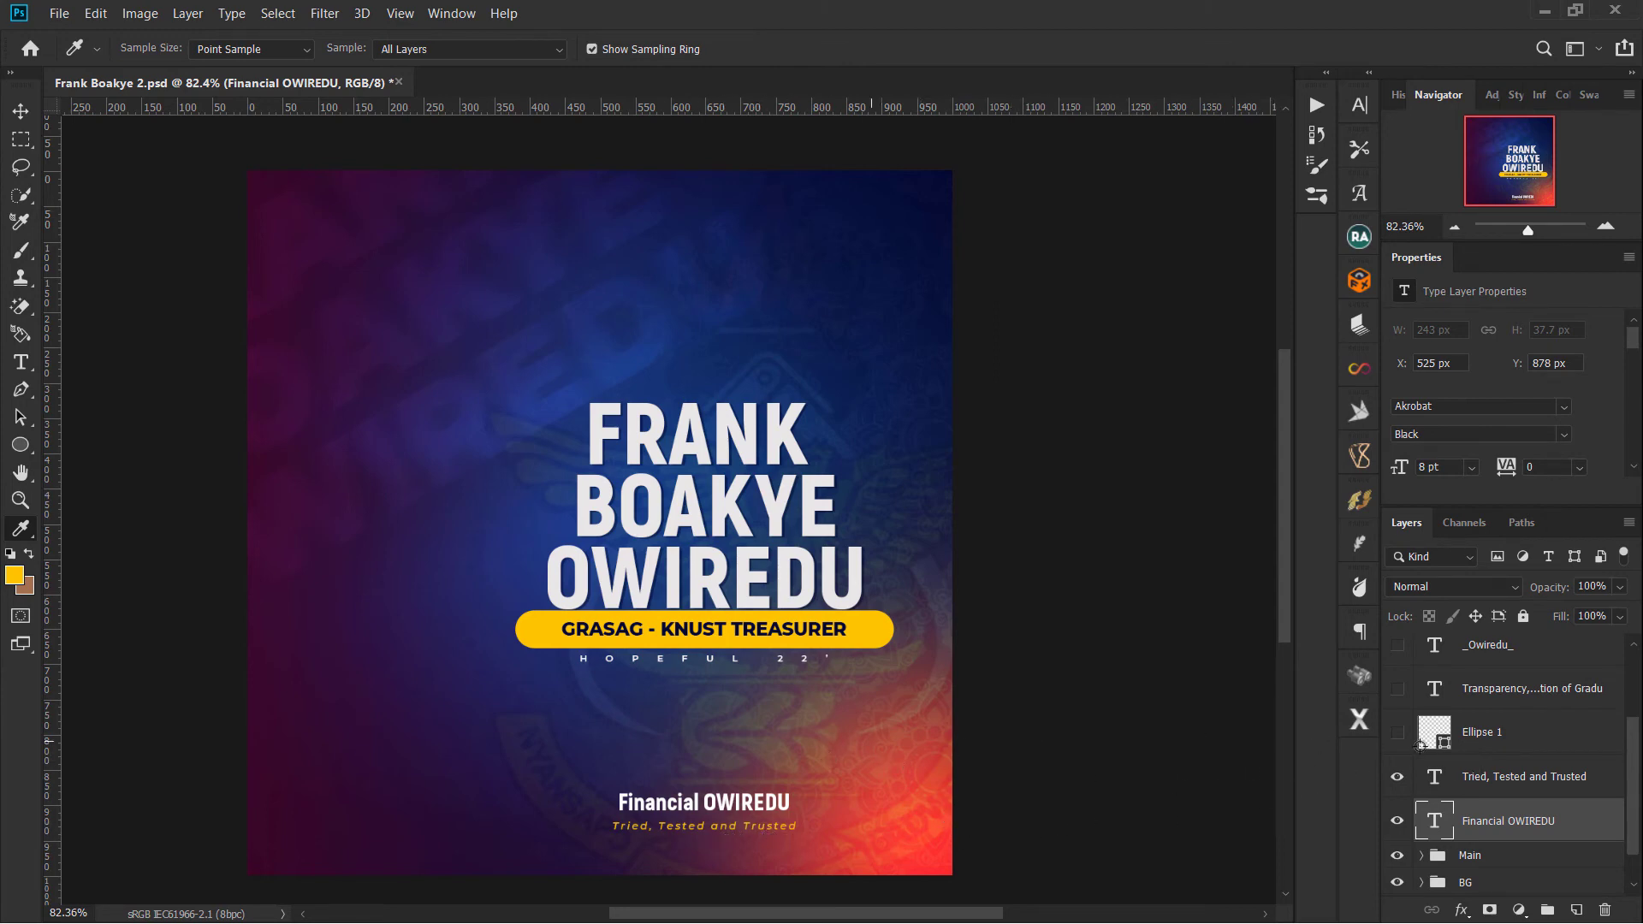
left_click(1397, 732)
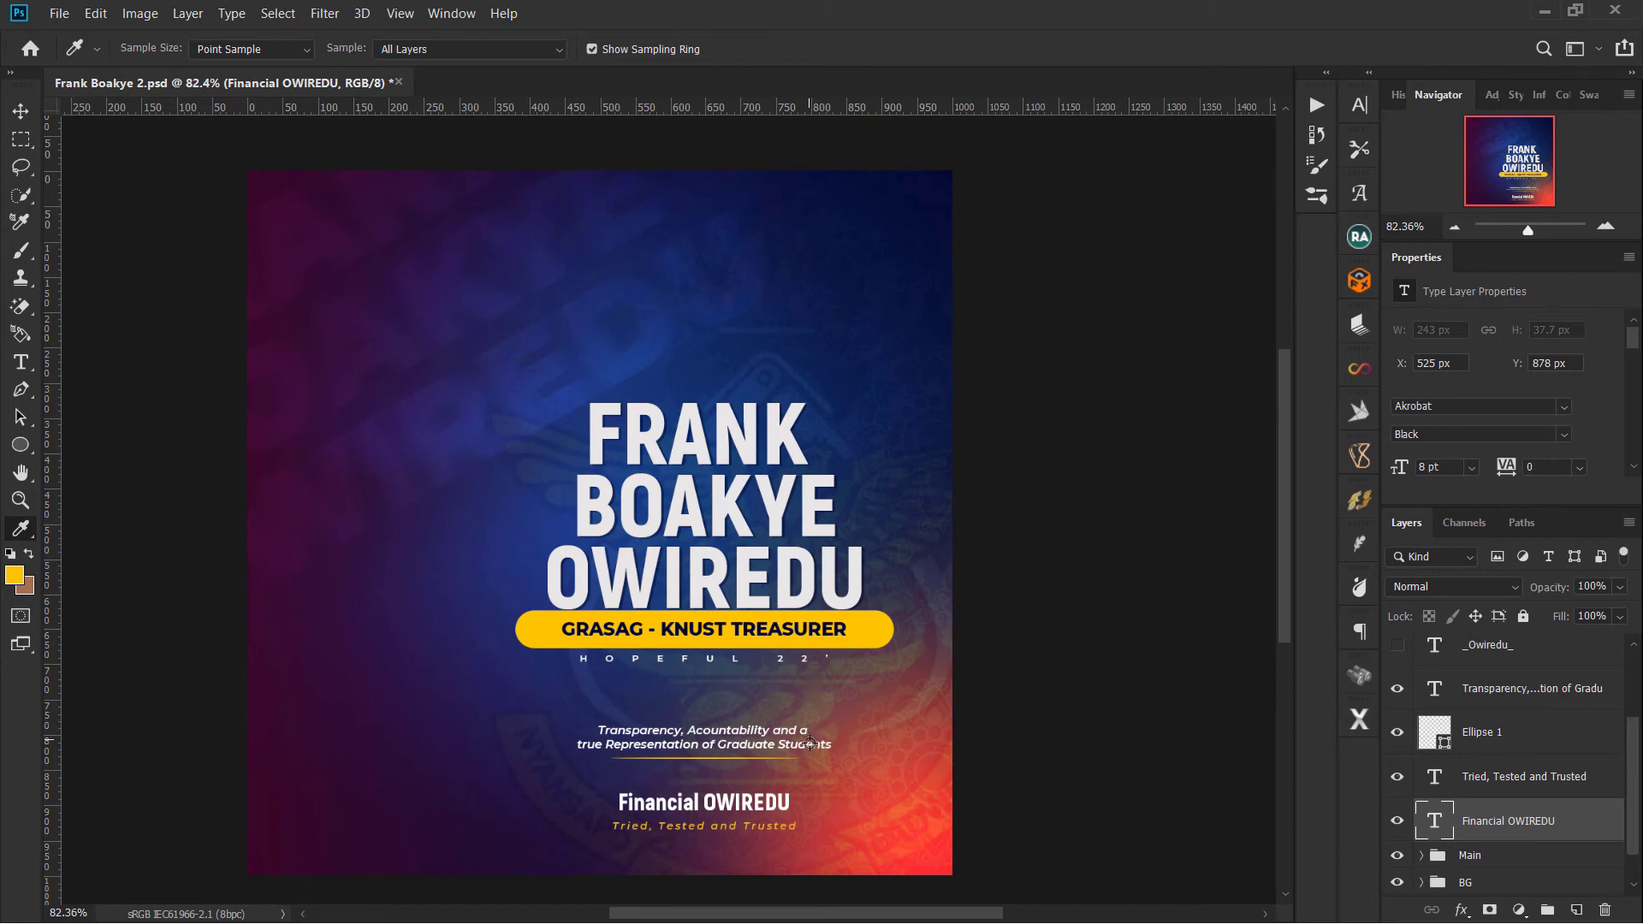
left_click(1480, 739)
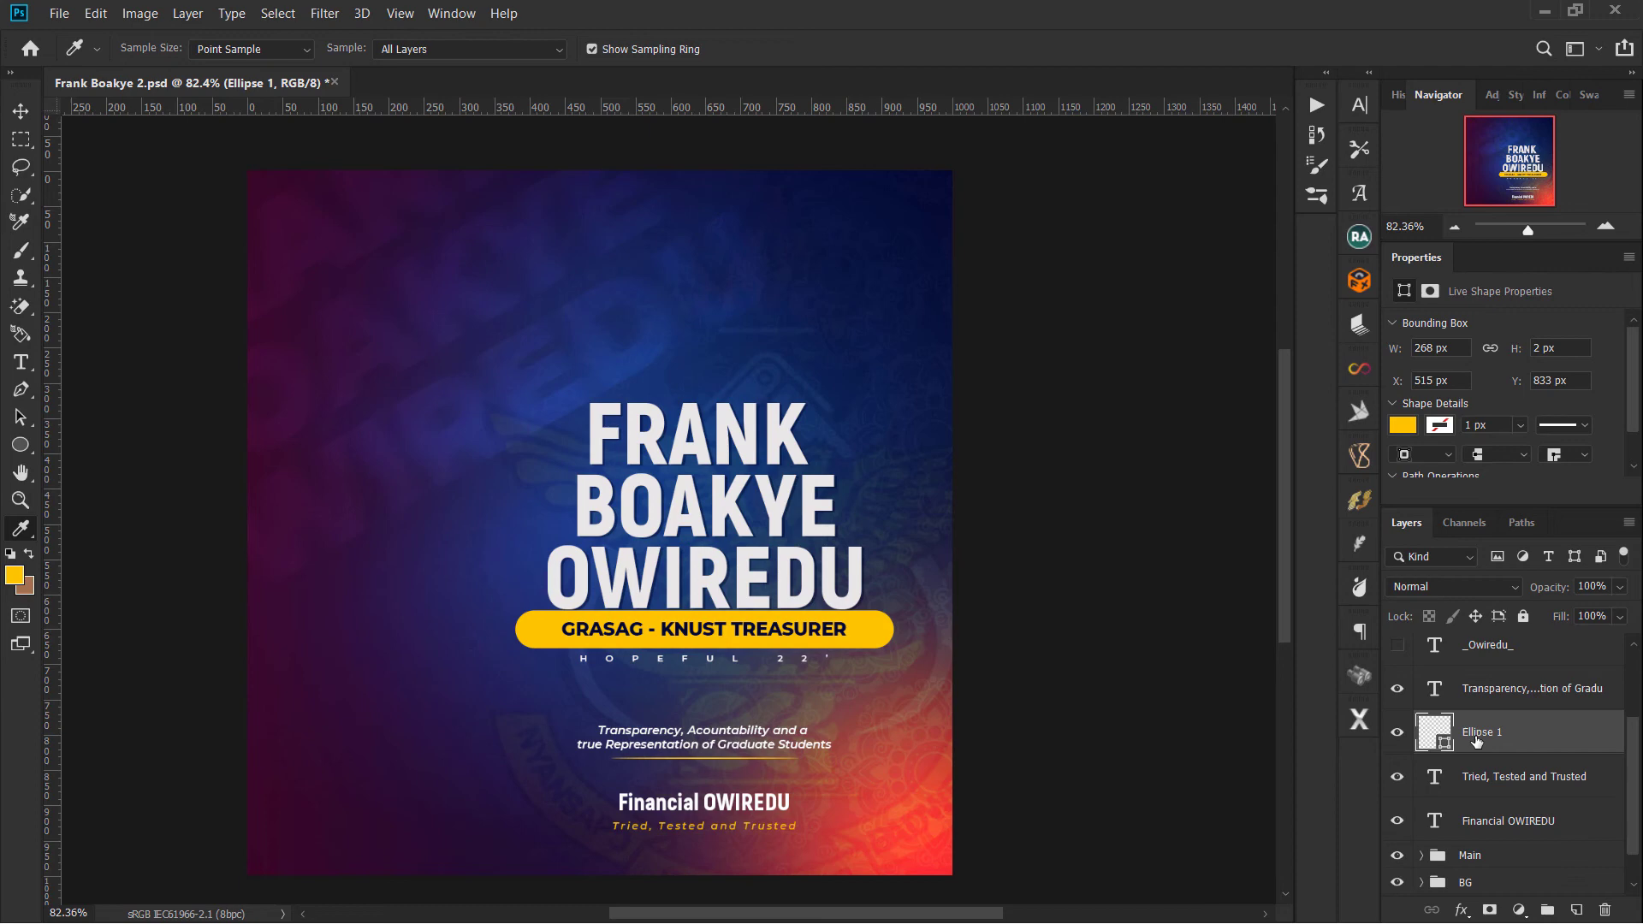
Step: Show both script signature text layers, above the title and at the bottom edge
scroll(1475, 738, "up", 2)
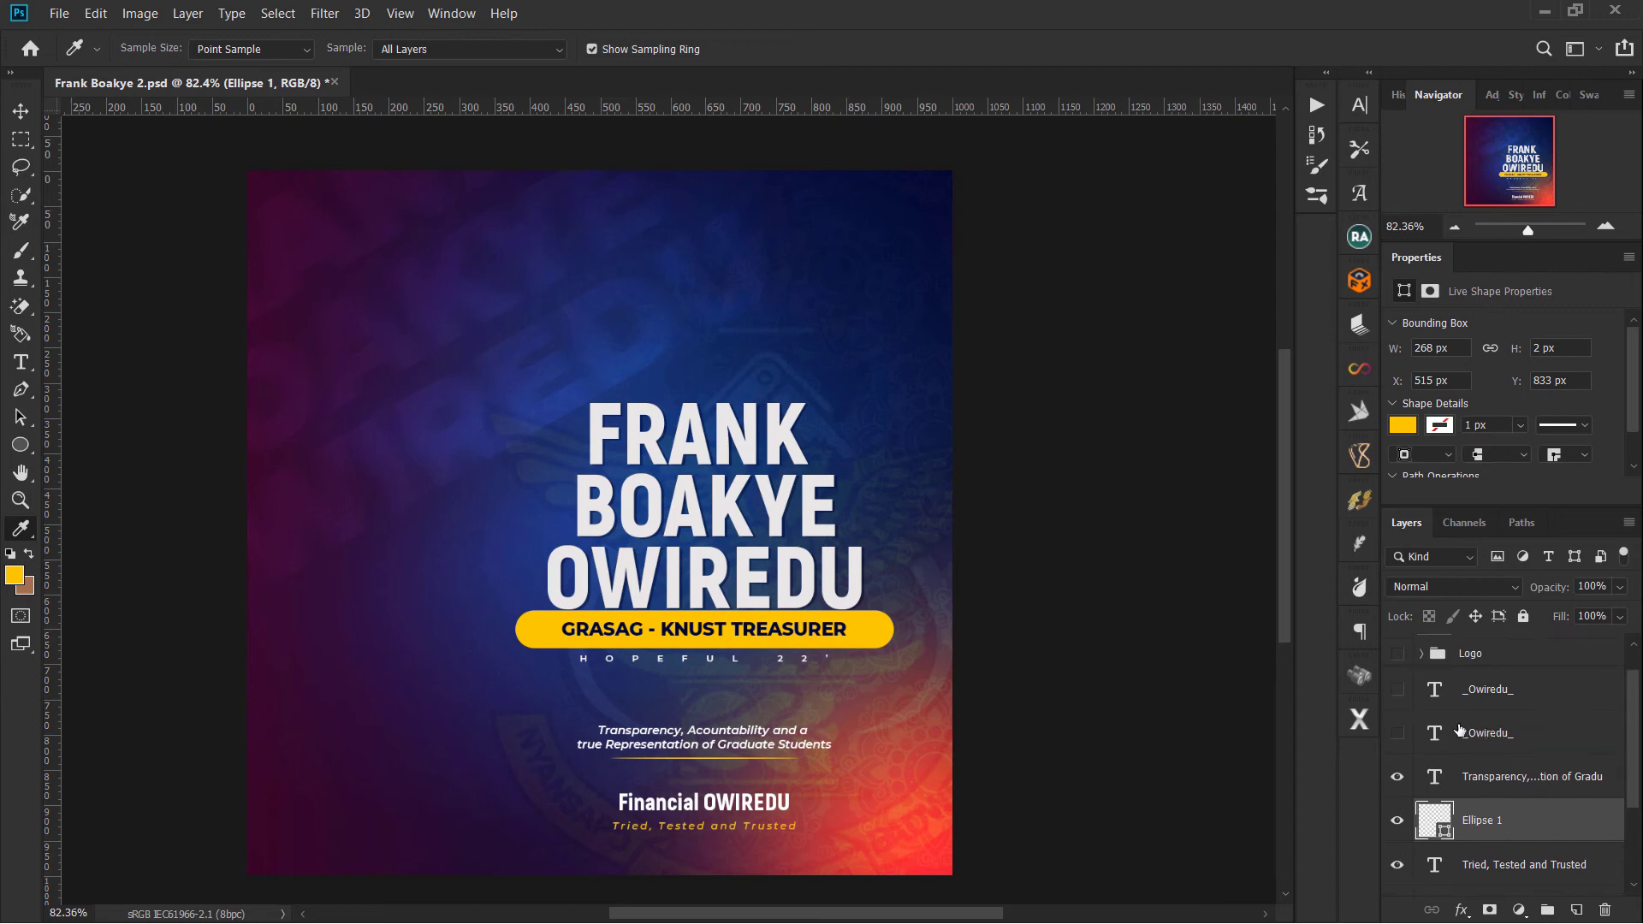
left_click(1397, 733)
left_click(1513, 736)
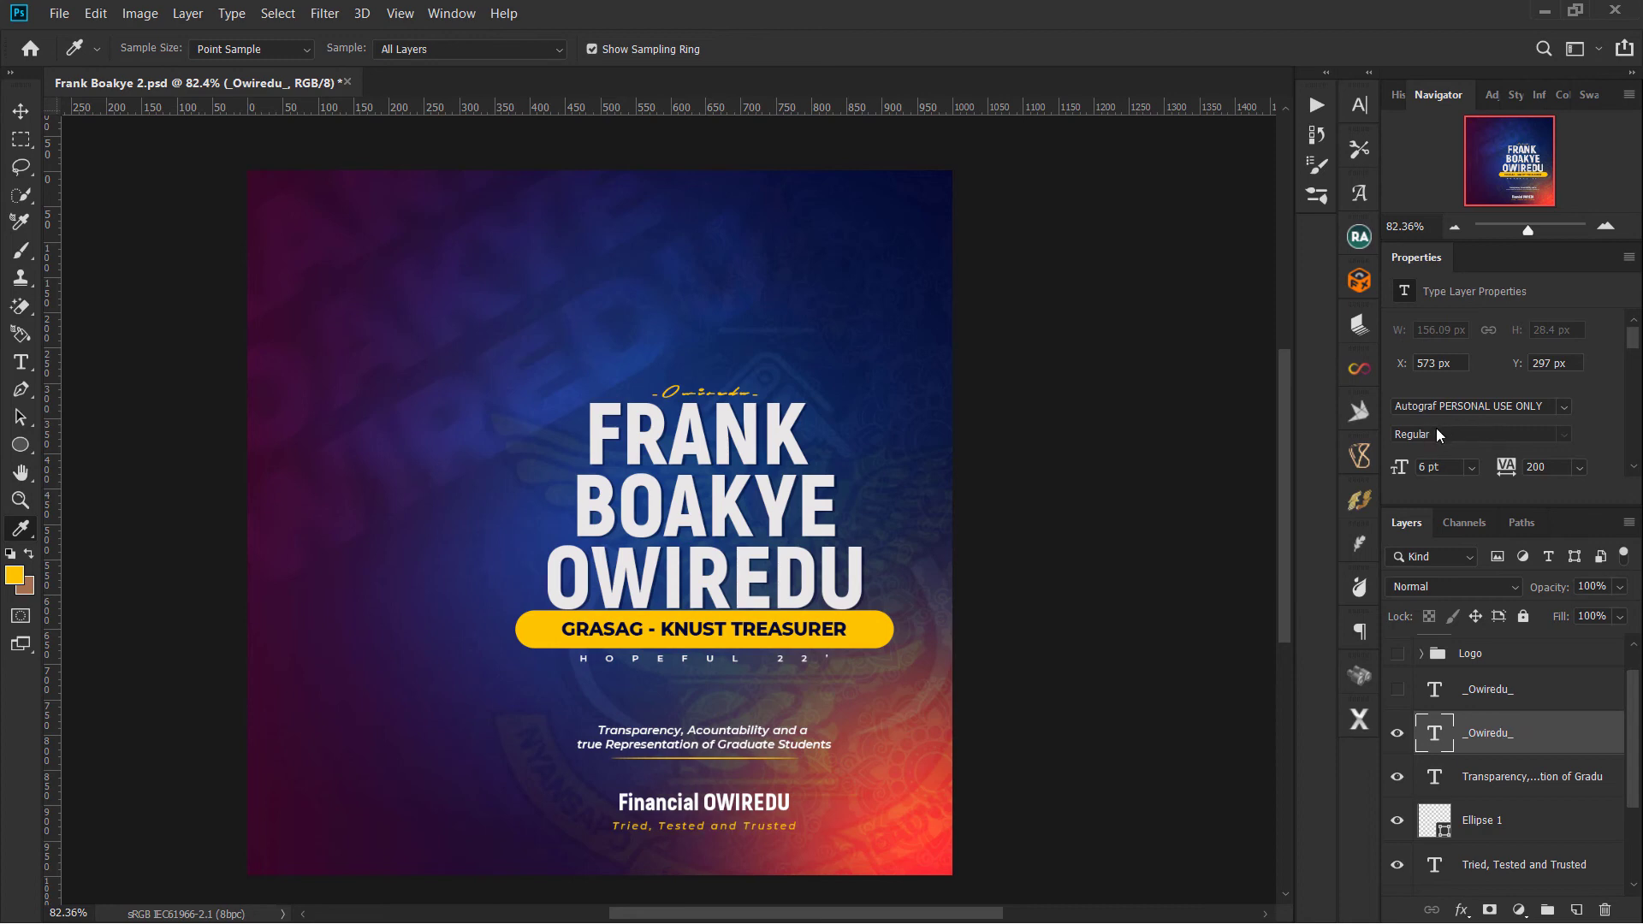
left_click(1397, 691)
scroll(1411, 714, "up", 1)
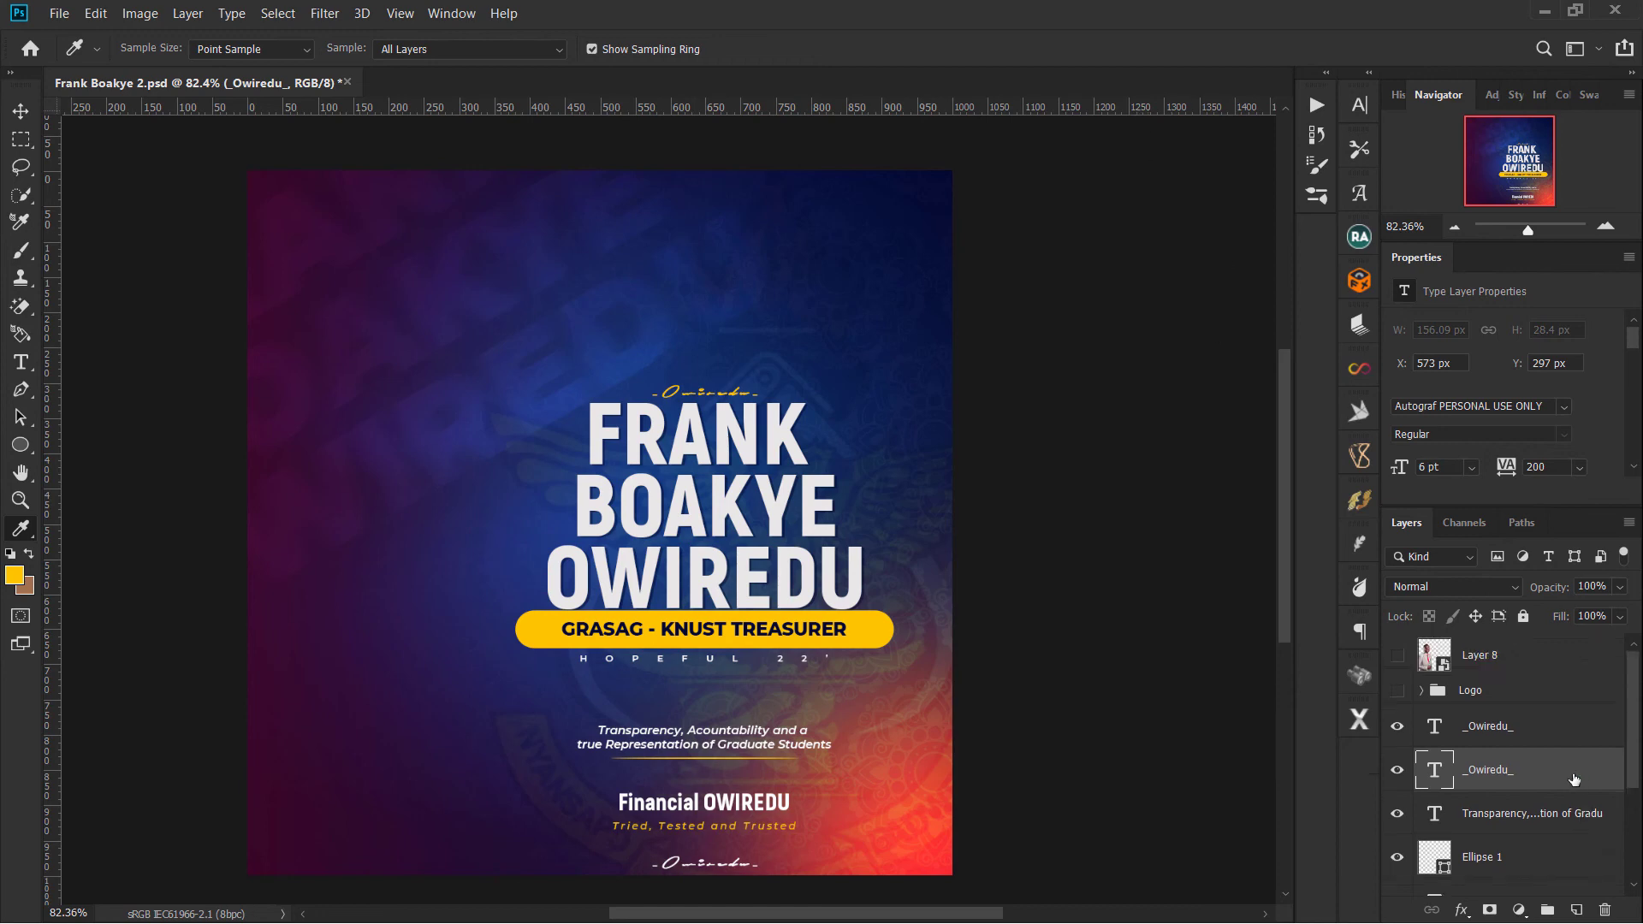
Step: Show the Logo group and check the KNUST crest by toggling its visibility off and on
left_click(1397, 692)
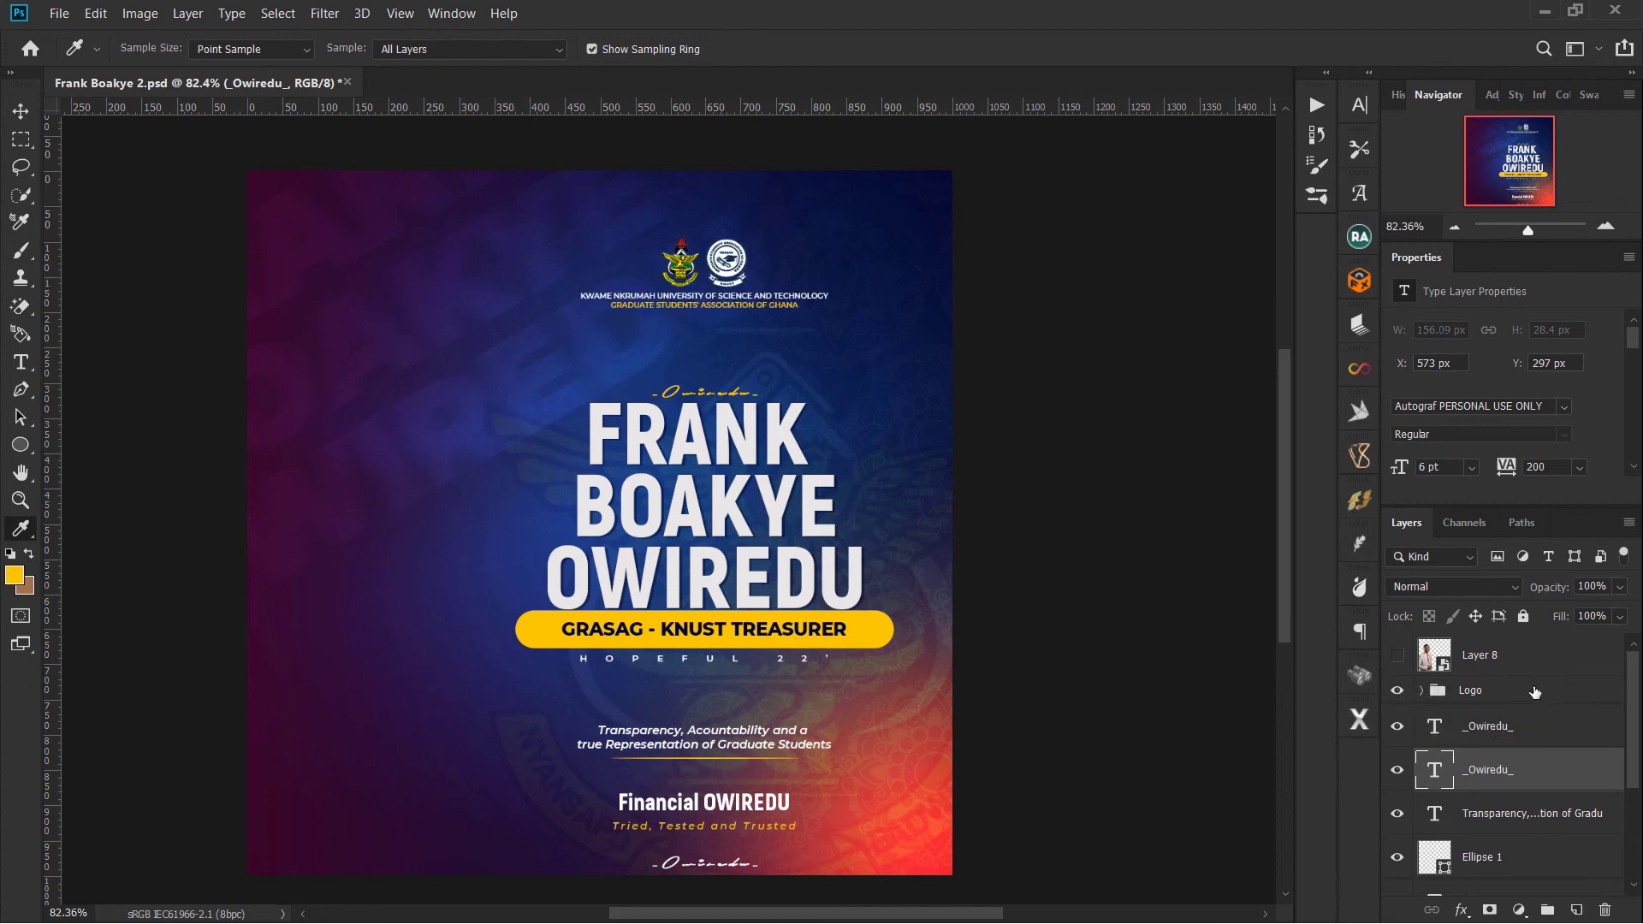
left_click(1421, 690)
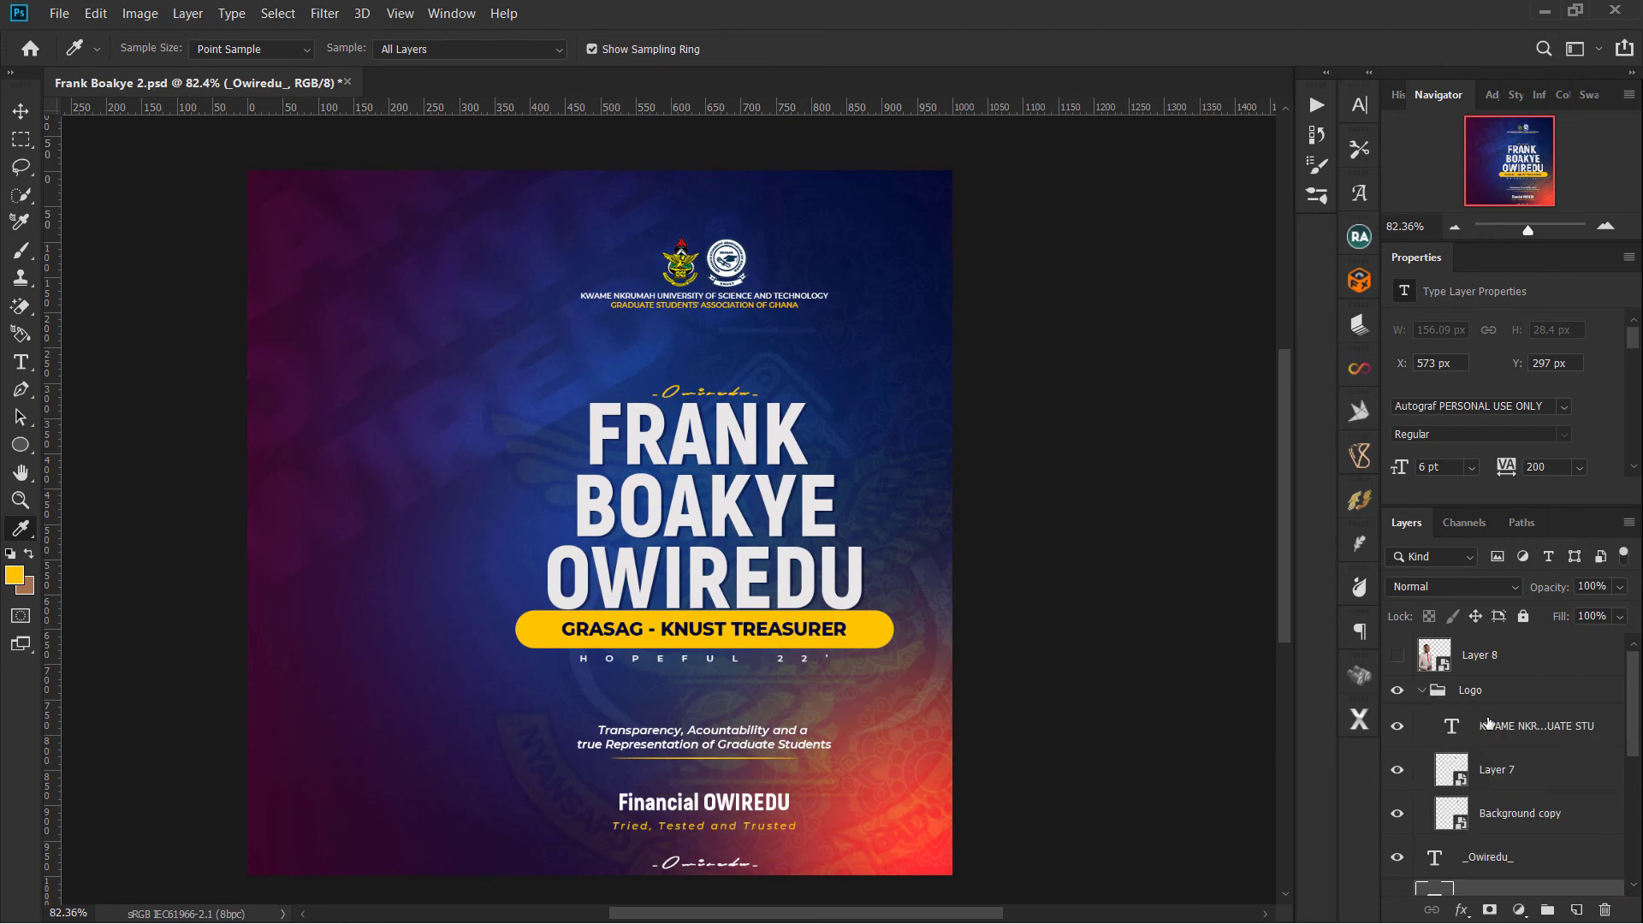
left_click(1514, 734)
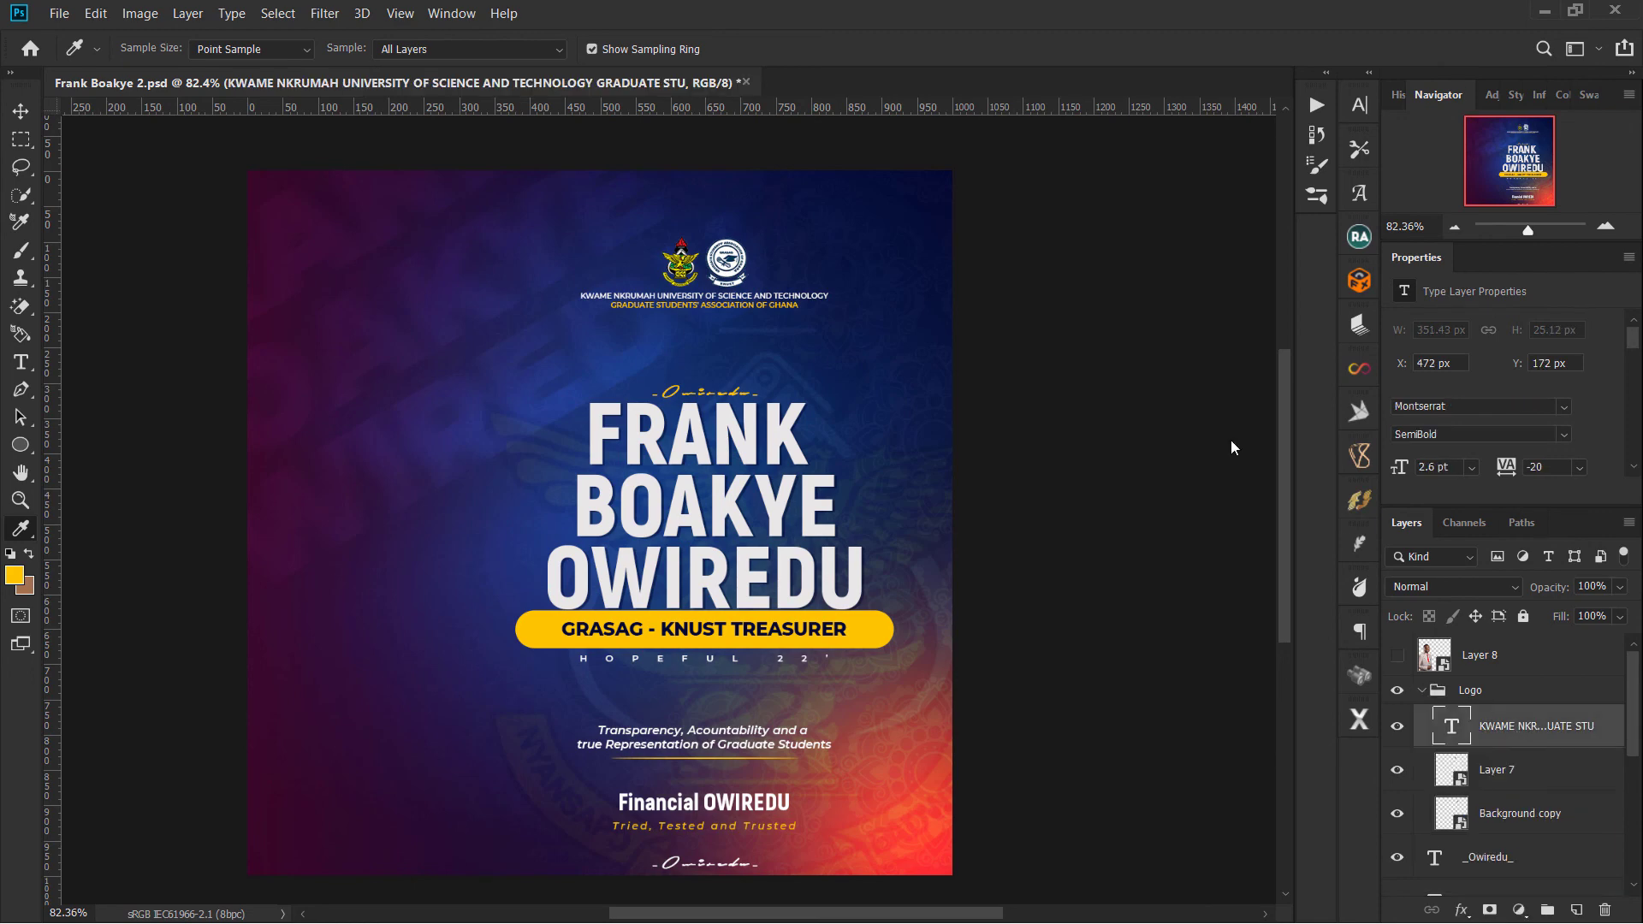
scroll(699, 332, "up", 4)
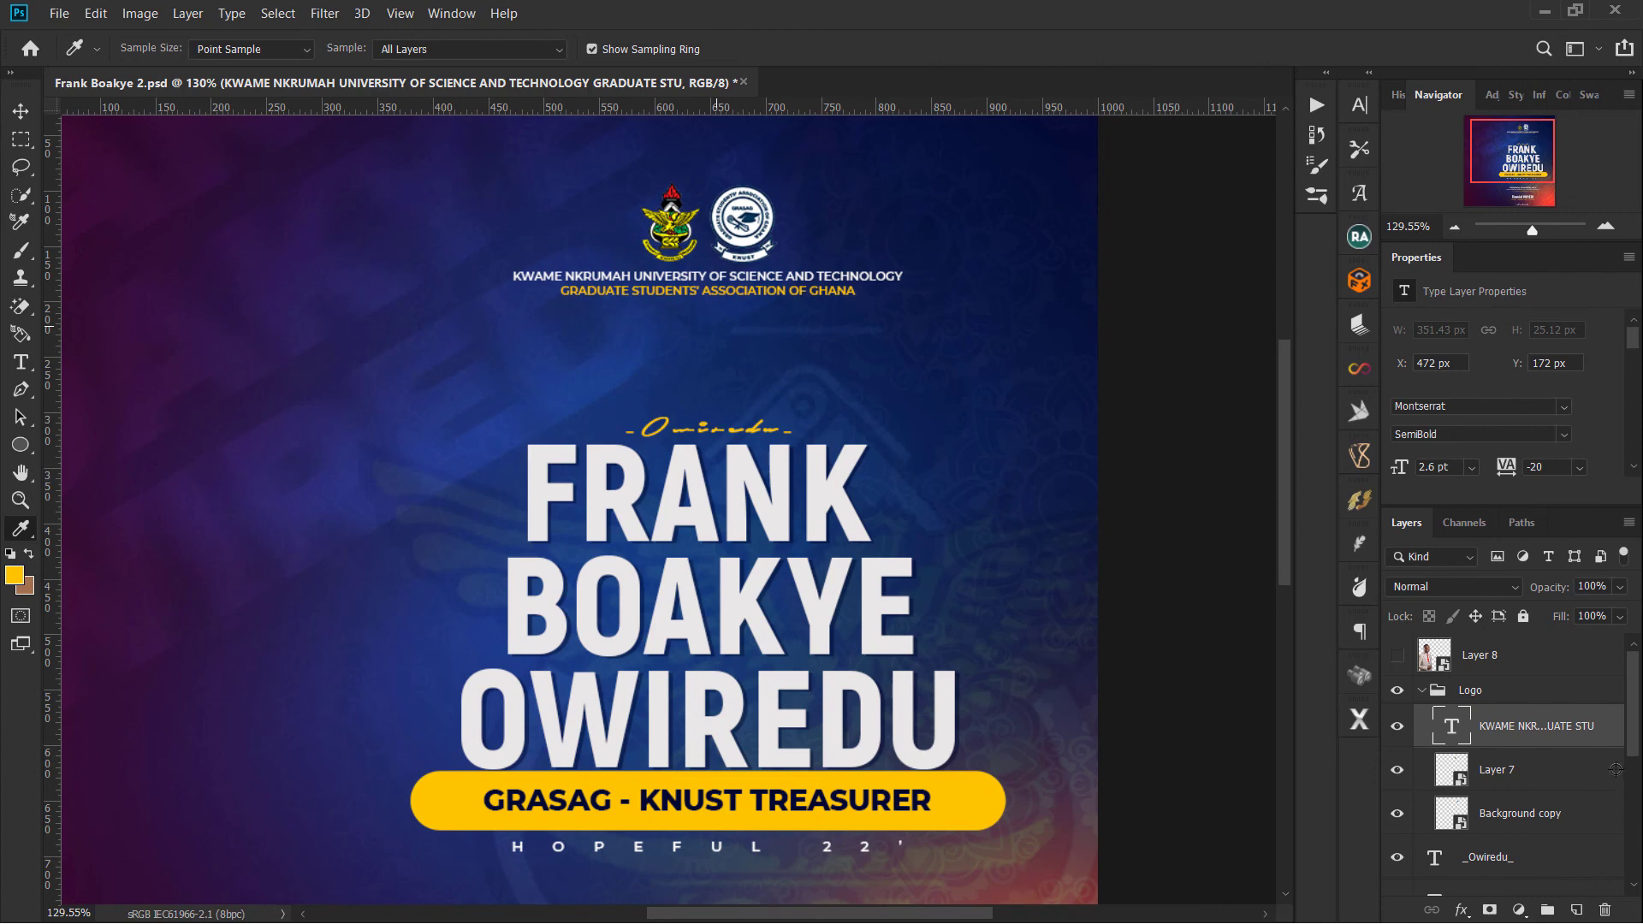
left_click(1396, 770)
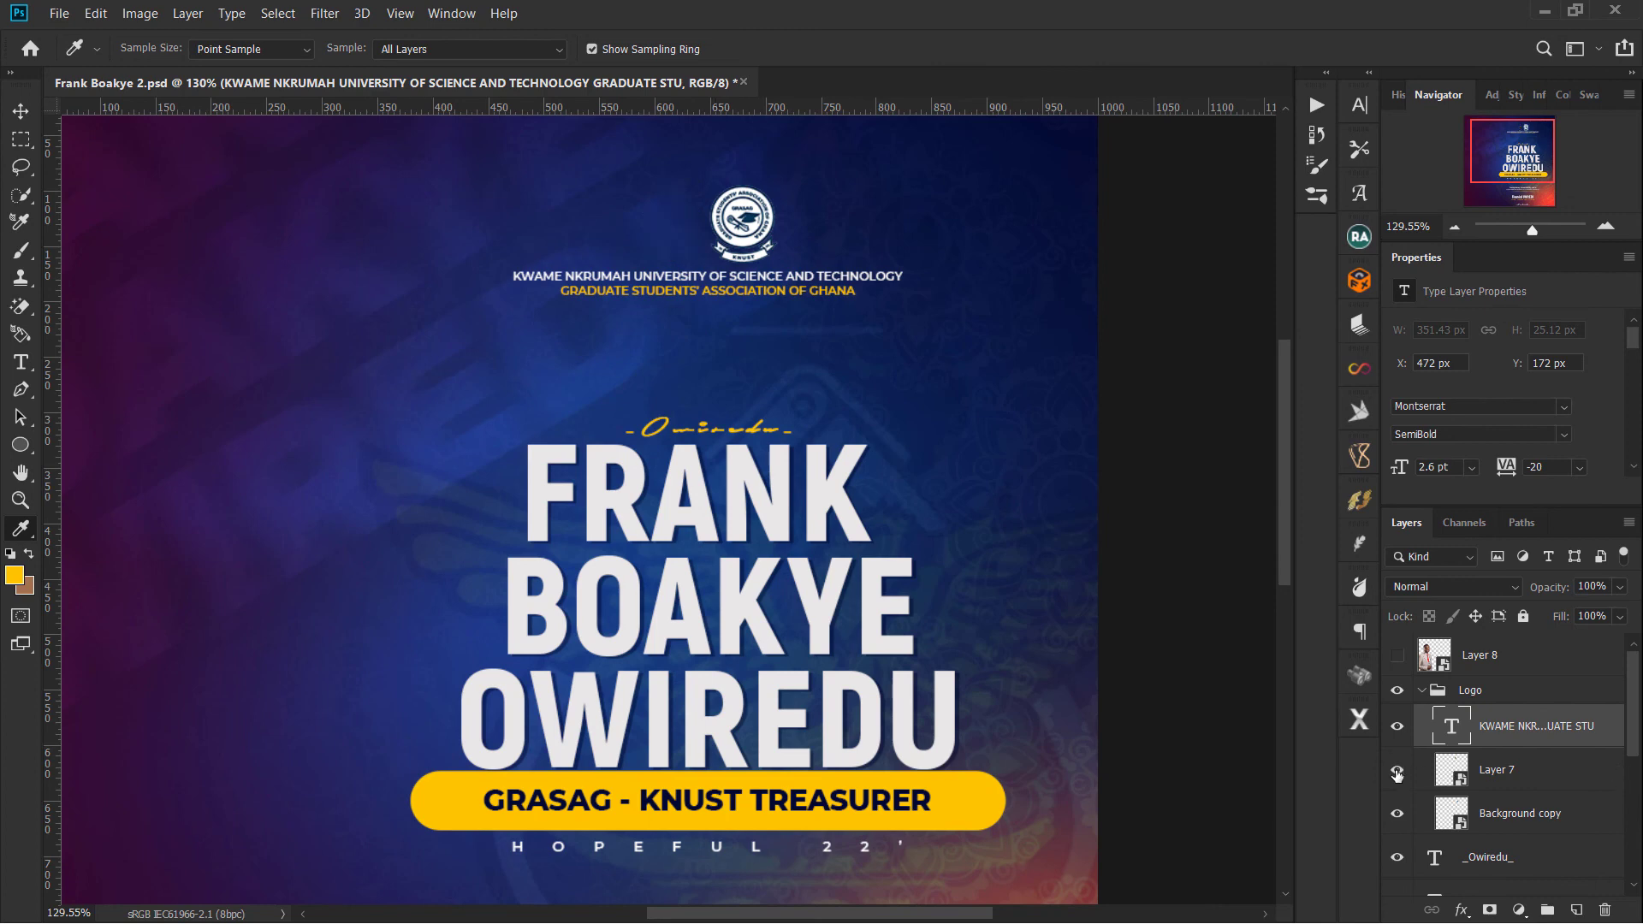
left_click(1397, 772)
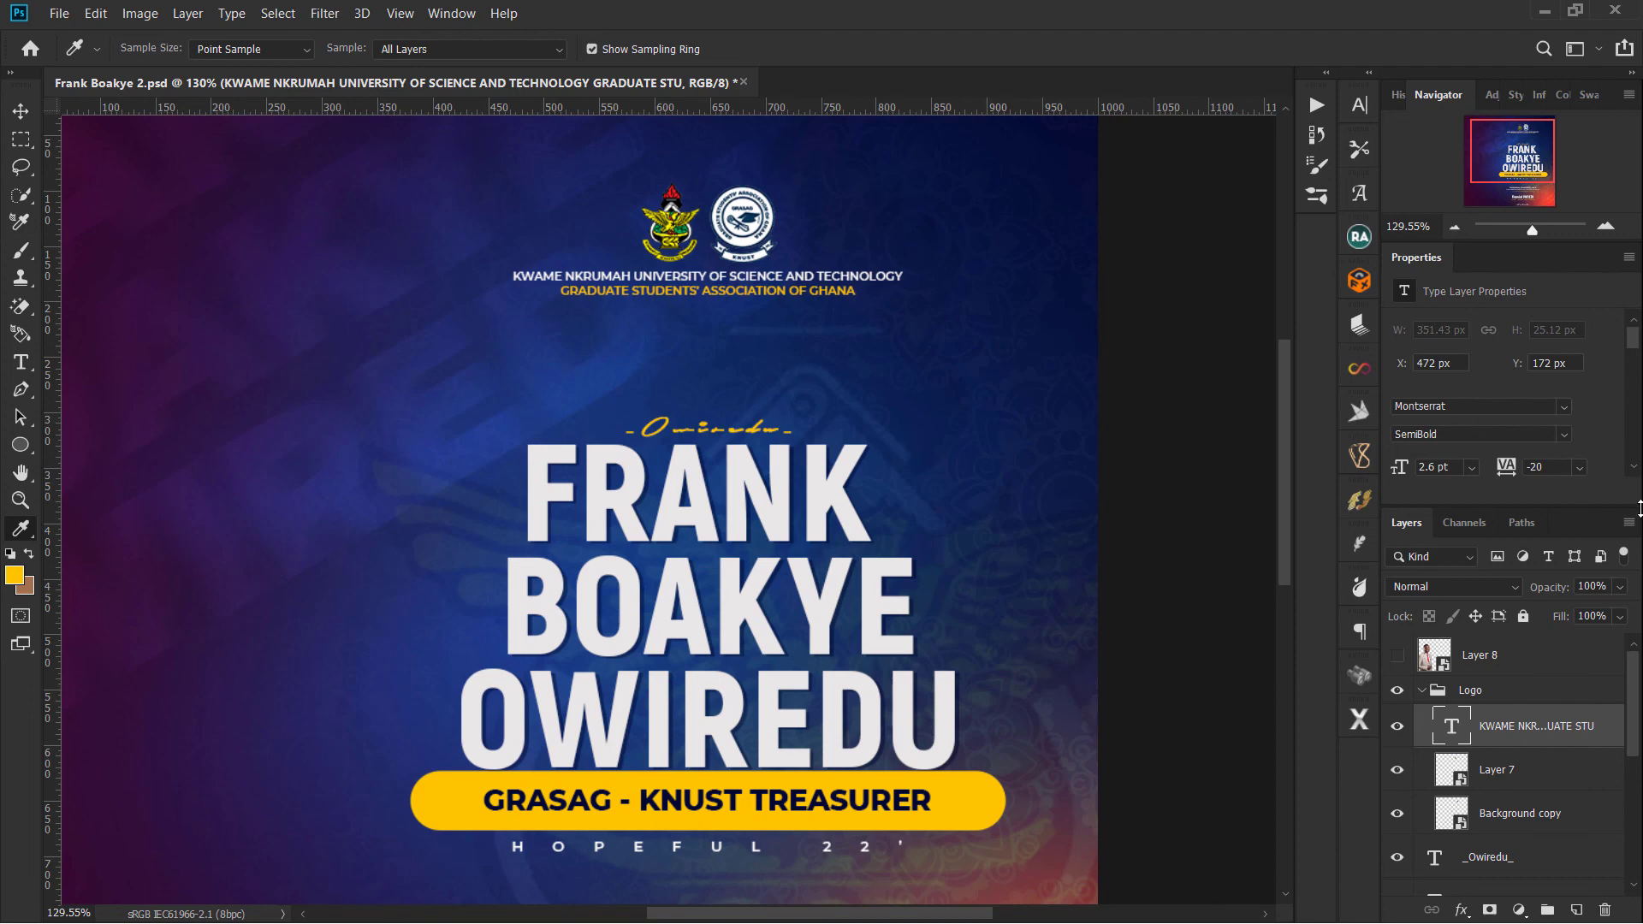
left_click(1425, 691)
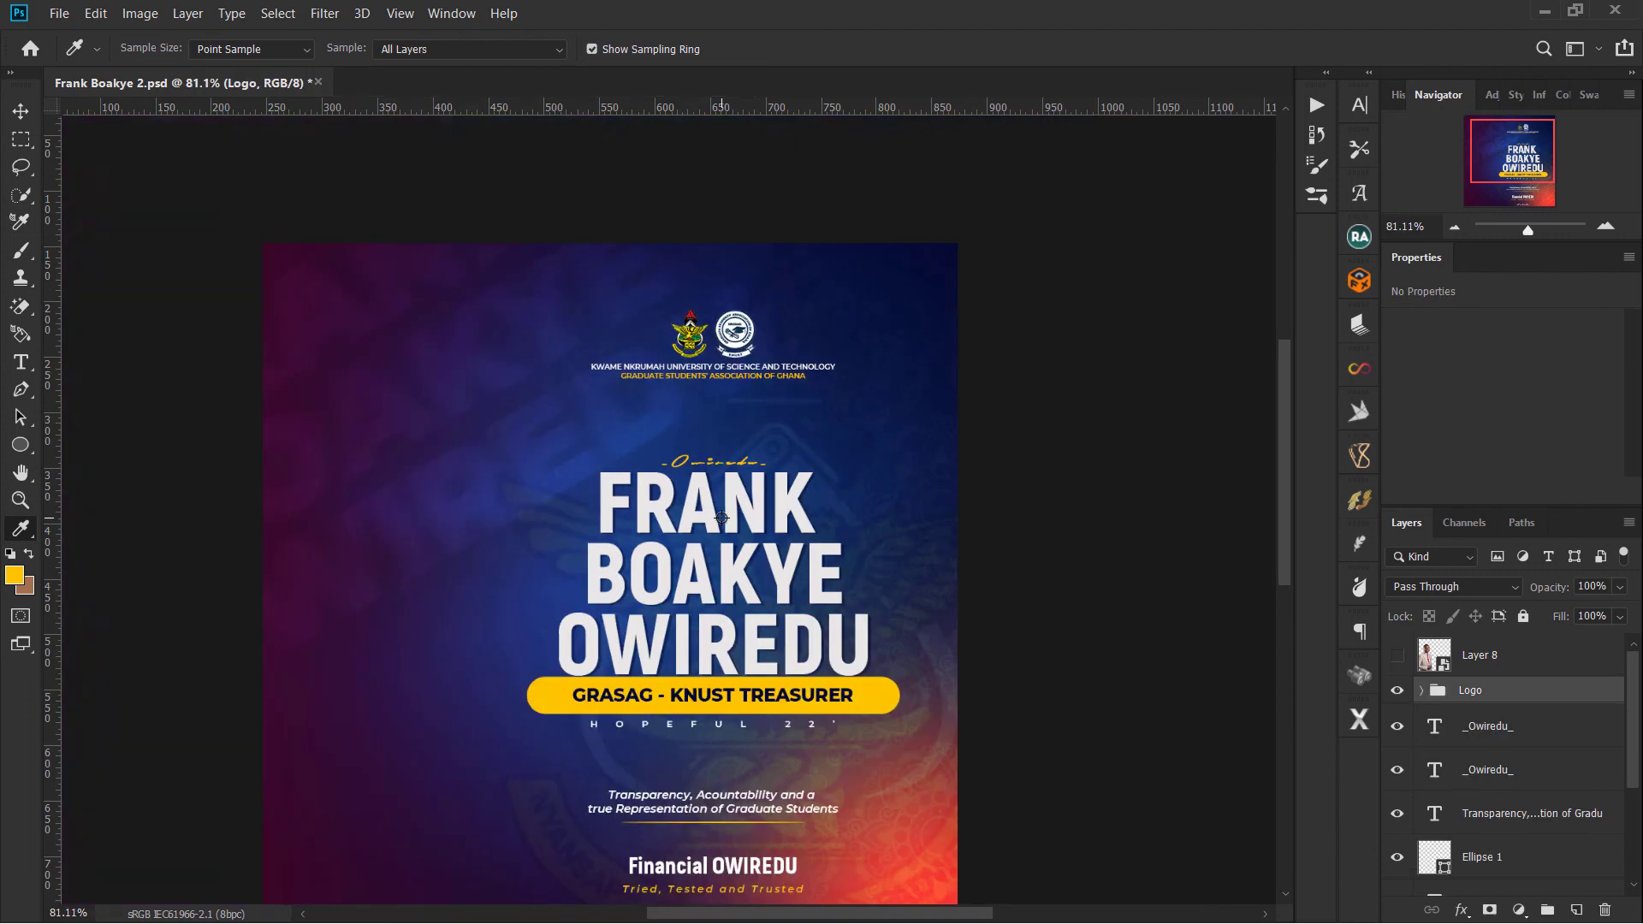
scroll(722, 518, "down", 3)
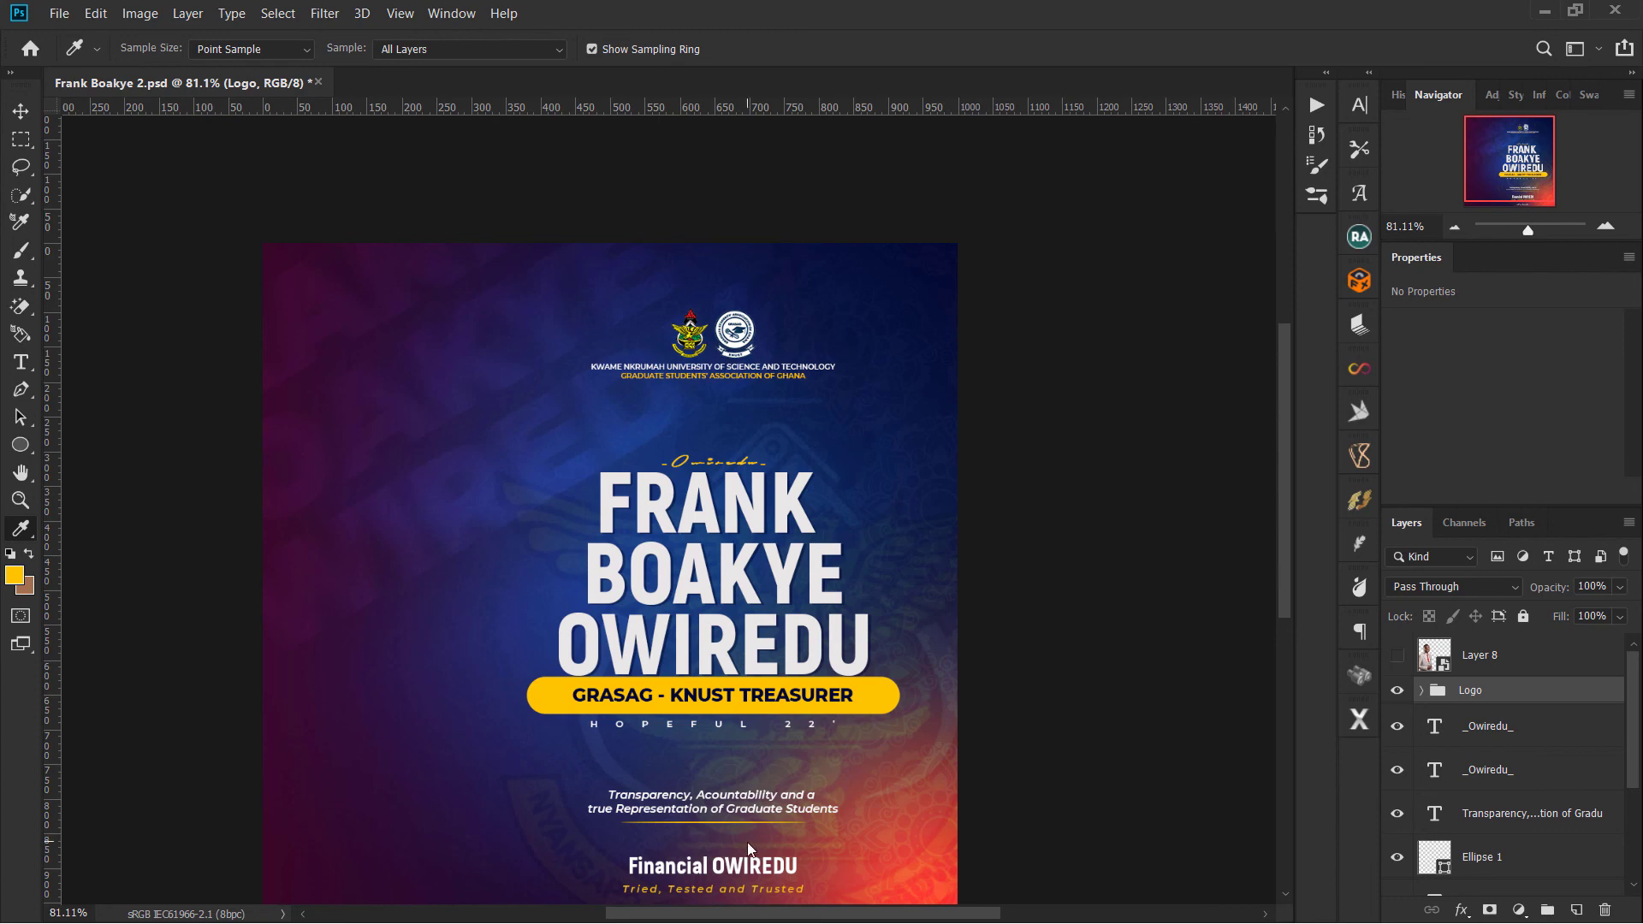
Step: Show Layer 8, the suited portrait photo on the flyer's left side
left_click(1396, 655)
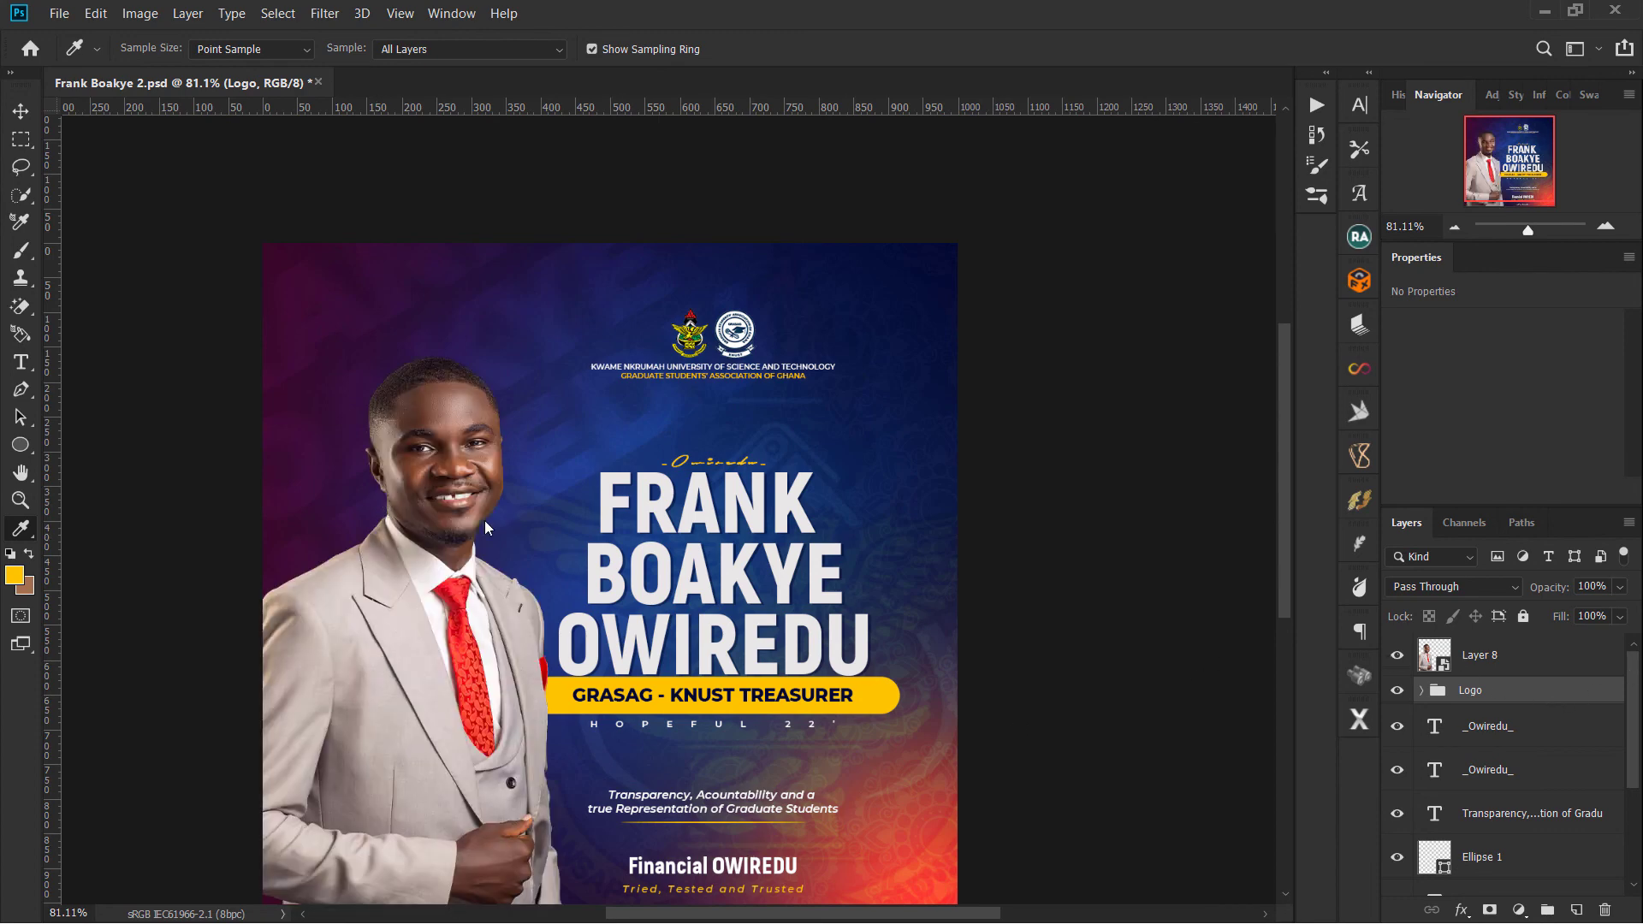
scroll(359, 633, "down", 2)
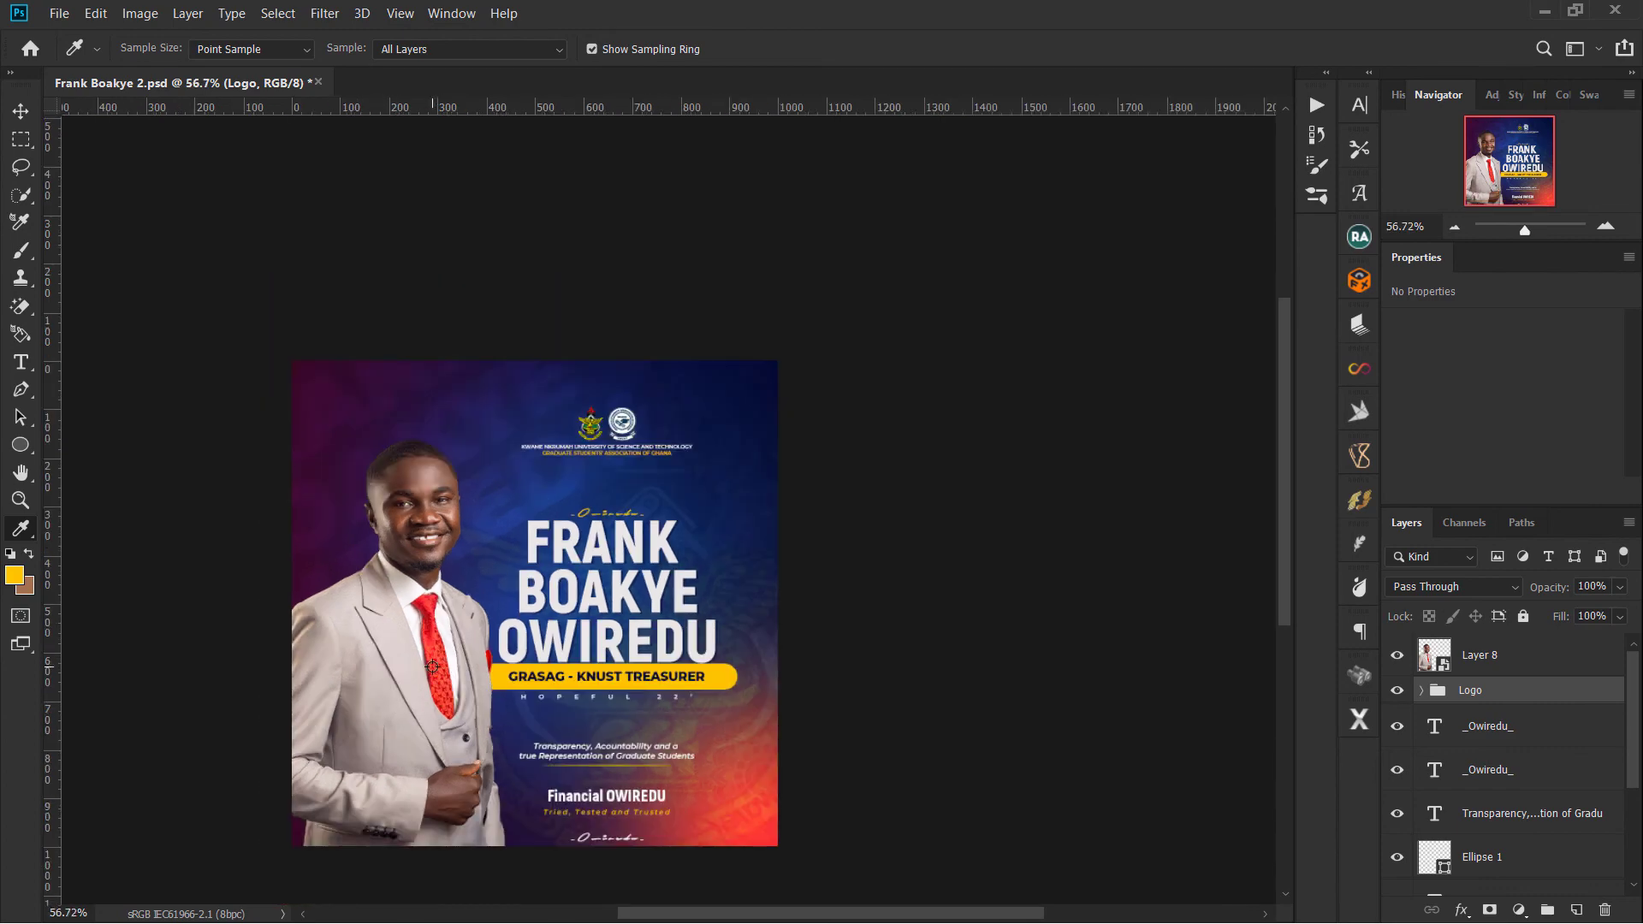
scroll(432, 667, "up", 2)
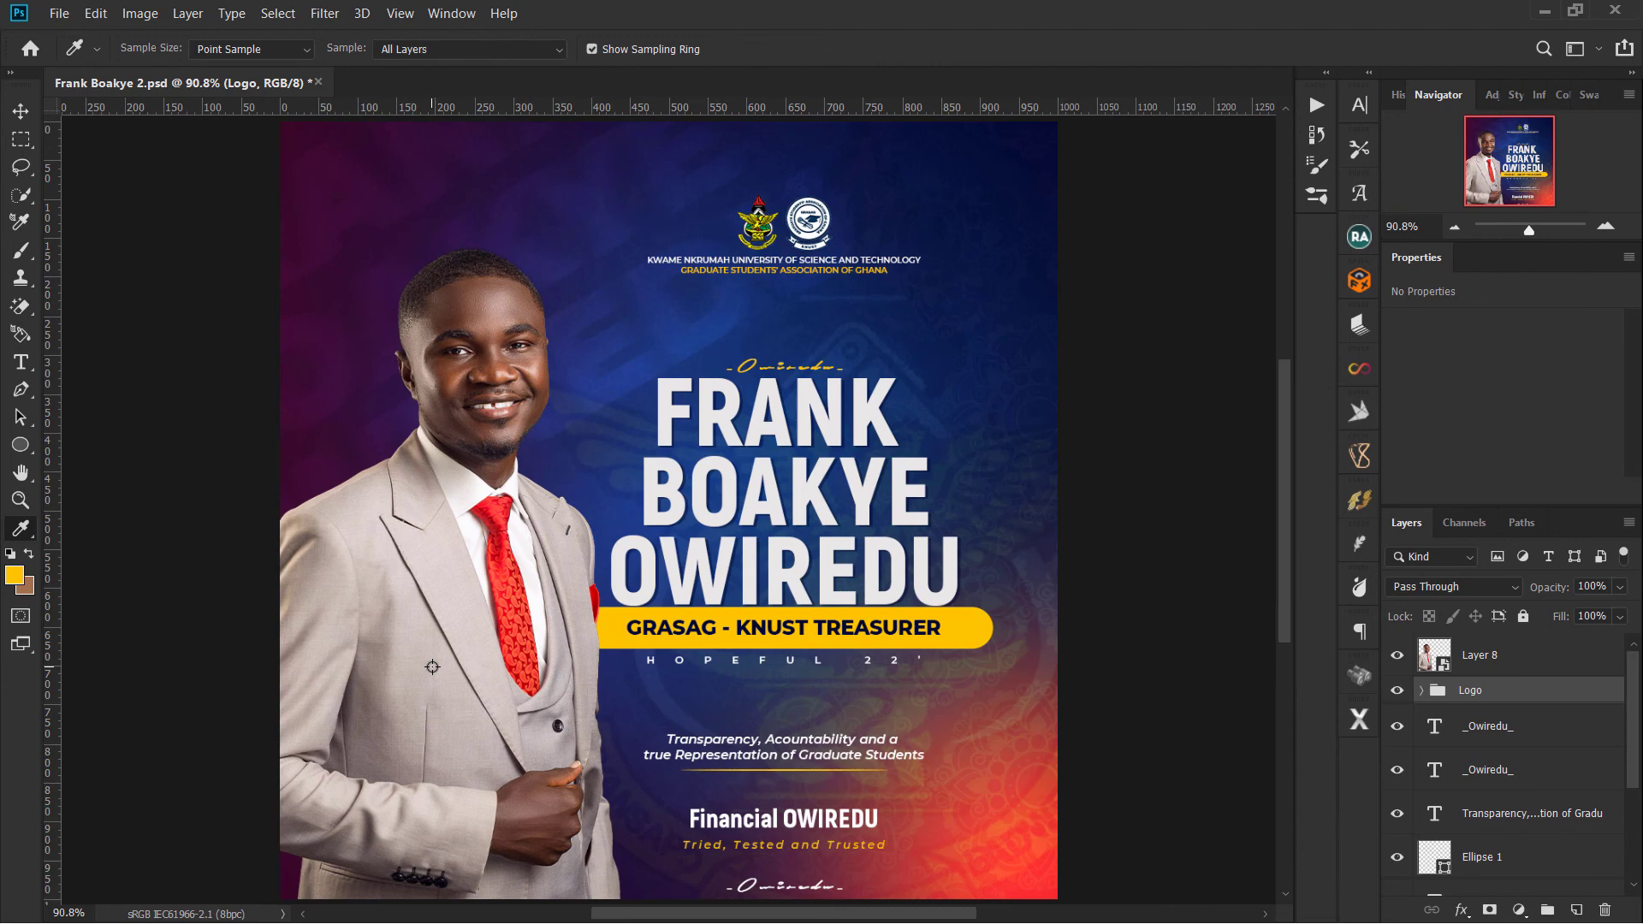